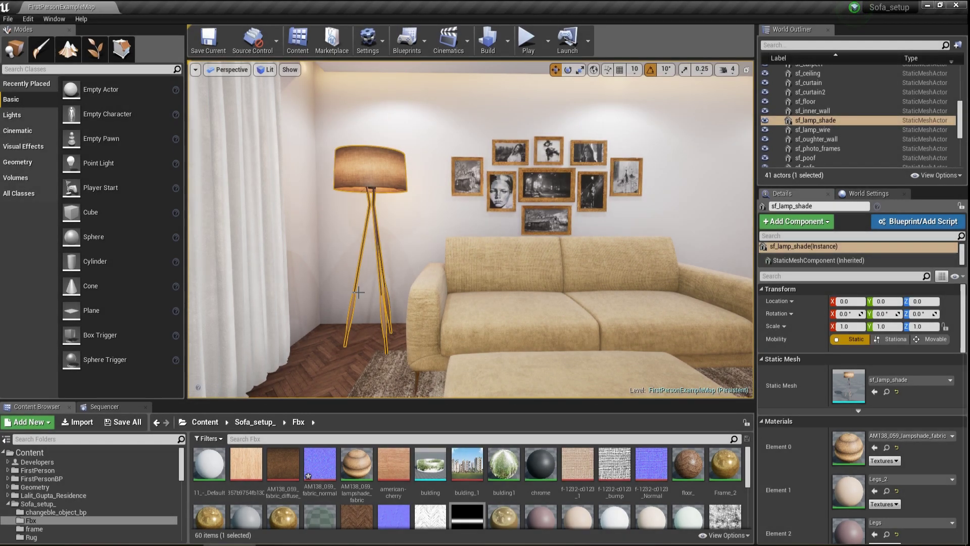
# Step: Examine the floor lamp and the node graph of its AM138_059_lampshade_fabric material, and close the open asset editors
pyautogui.moveTo(361, 285); pyautogui.dragTo(380, 281, button='middle')
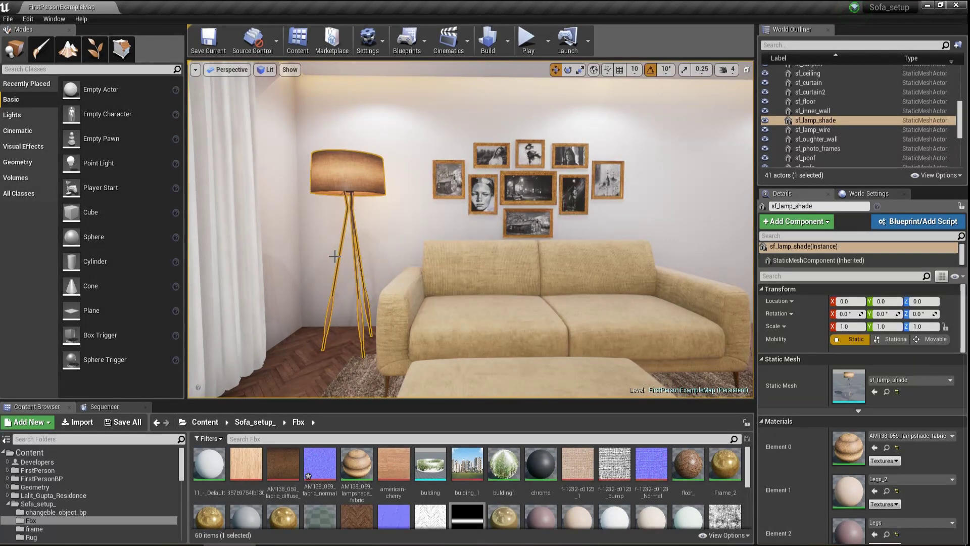
pyautogui.keyDown('alt'); pyautogui.moveTo(333, 214); pyautogui.dragTo(371, 215); pyautogui.keyUp('alt')
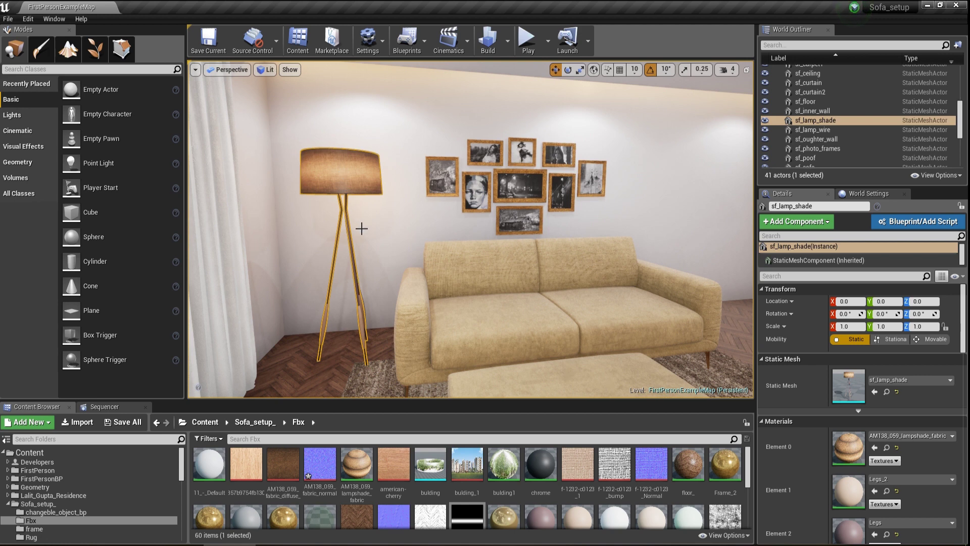
pyautogui.moveTo(370, 239)
pyautogui.keyDown('alt'); pyautogui.mouseDown()
pyautogui.moveTo(333, 246)
pyautogui.moveTo(363, 236)
pyautogui.mouseUp(); pyautogui.keyUp('alt')
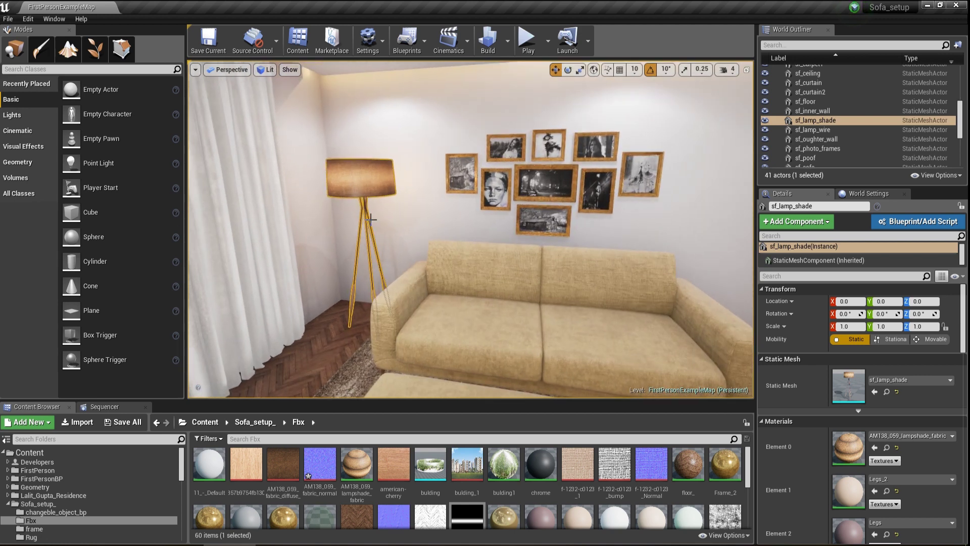
pyautogui.moveTo(361, 190); pyautogui.dragTo(353, 212)
pyautogui.doubleClick(838, 450)
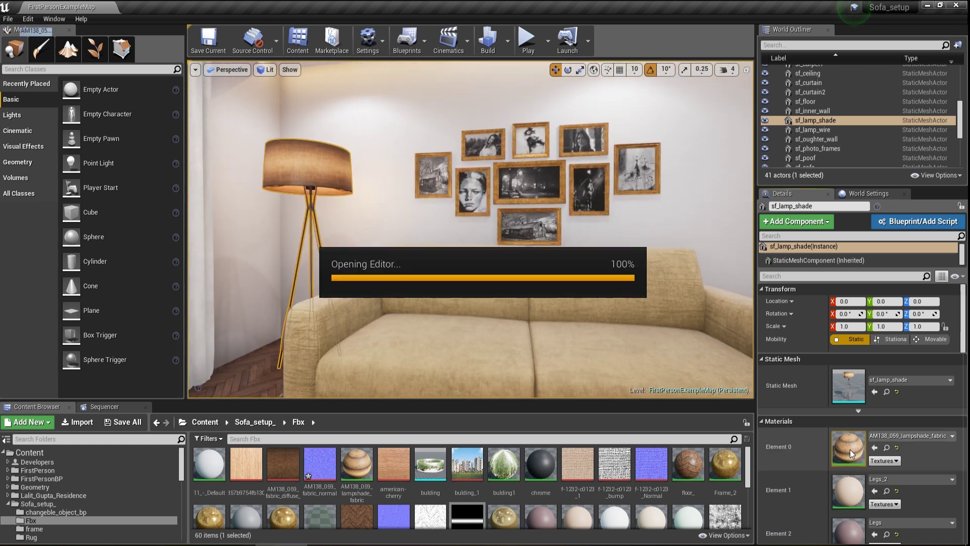
pyautogui.scroll(-6, 435, 279)
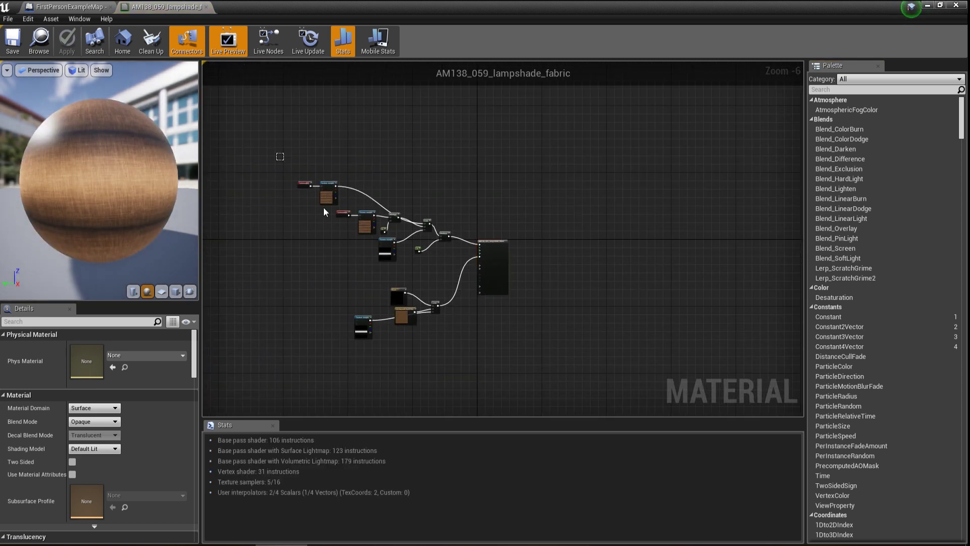
pyautogui.moveTo(290, 169); pyautogui.dragTo(433, 281)
pyautogui.scroll(4, 399, 247)
pyautogui.scroll(-2, 353, 289)
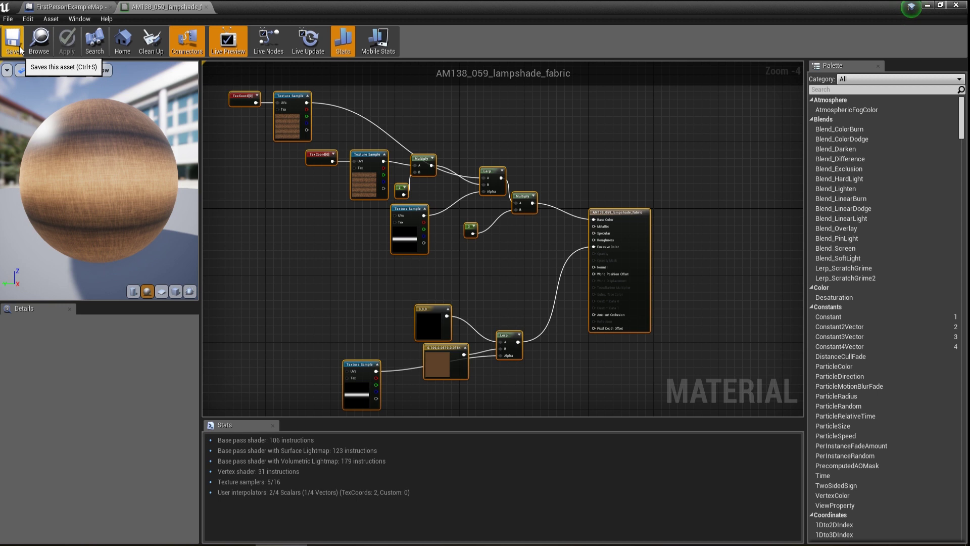
pyautogui.click(206, 6)
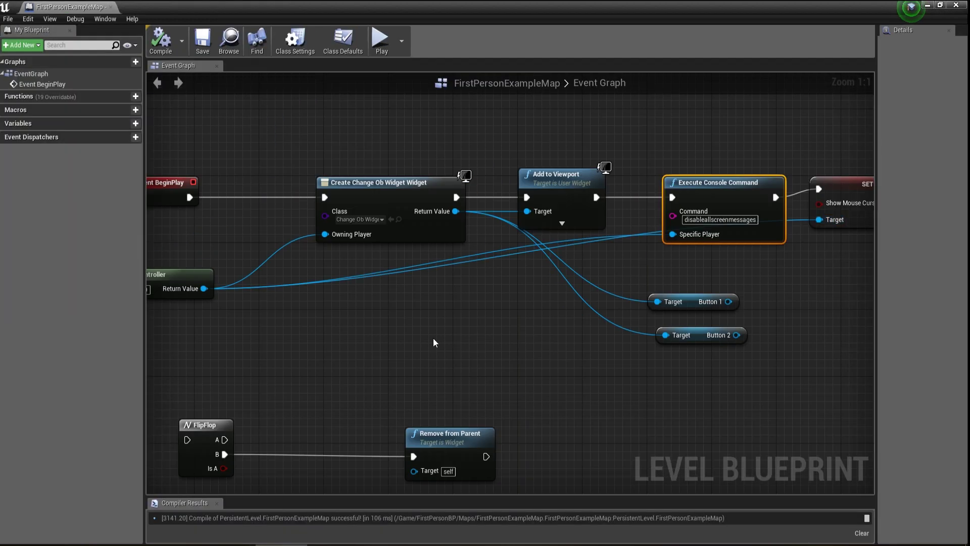
pyautogui.click(110, 8)
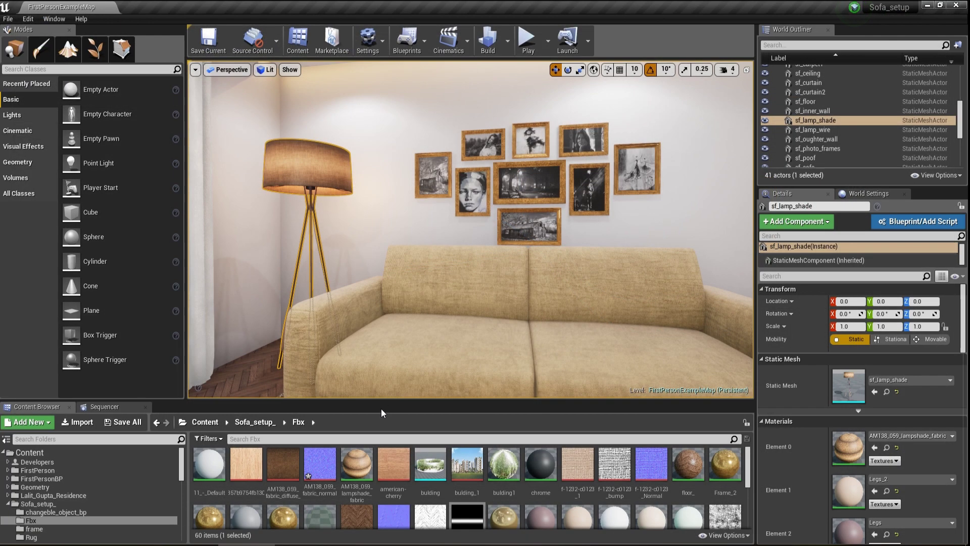
# Step: Create a folder named floor_lamp in the Content root and open it
pyautogui.moveTo(378, 400); pyautogui.dragTo(378, 260)
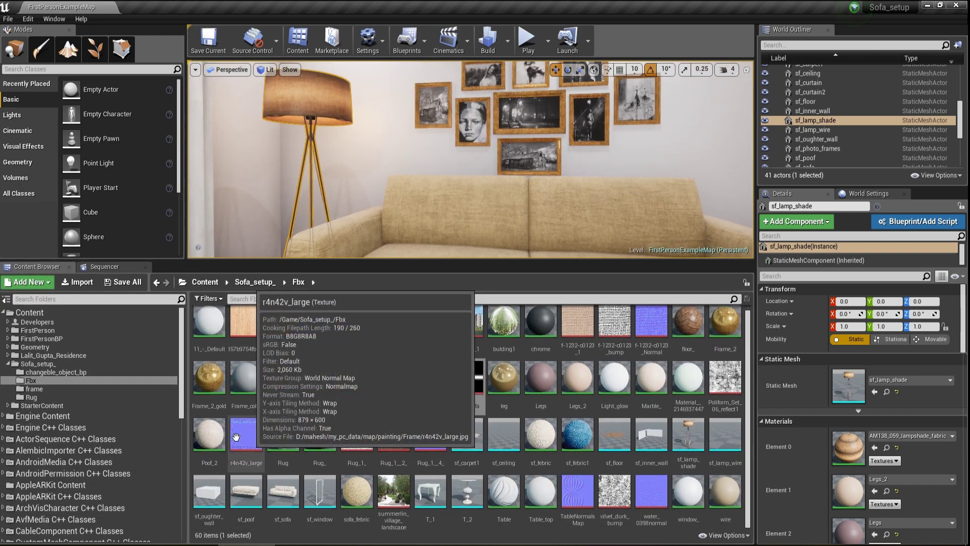
pyautogui.click(26, 313)
pyautogui.rightClick(293, 392)
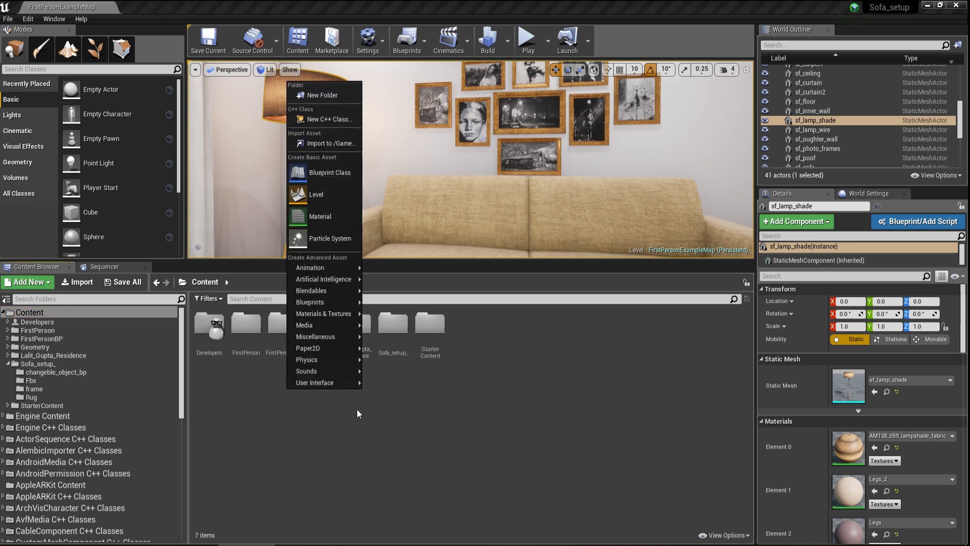
pyautogui.click(323, 95)
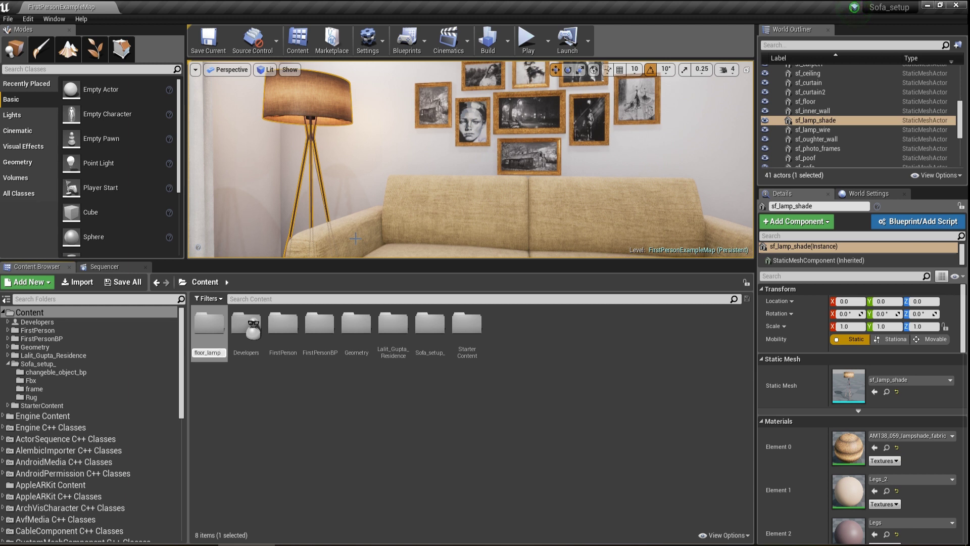
pyautogui.press('Return')
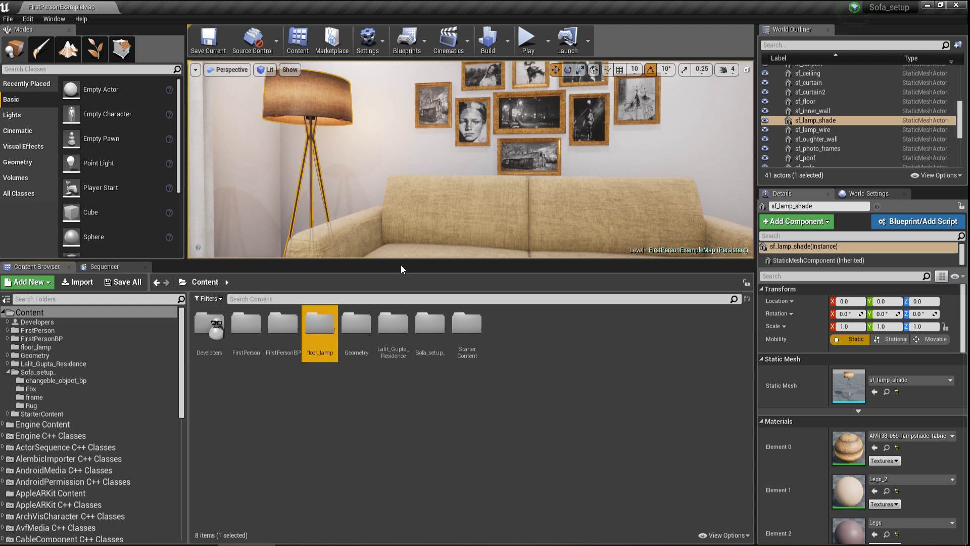
pyautogui.doubleClick(327, 323)
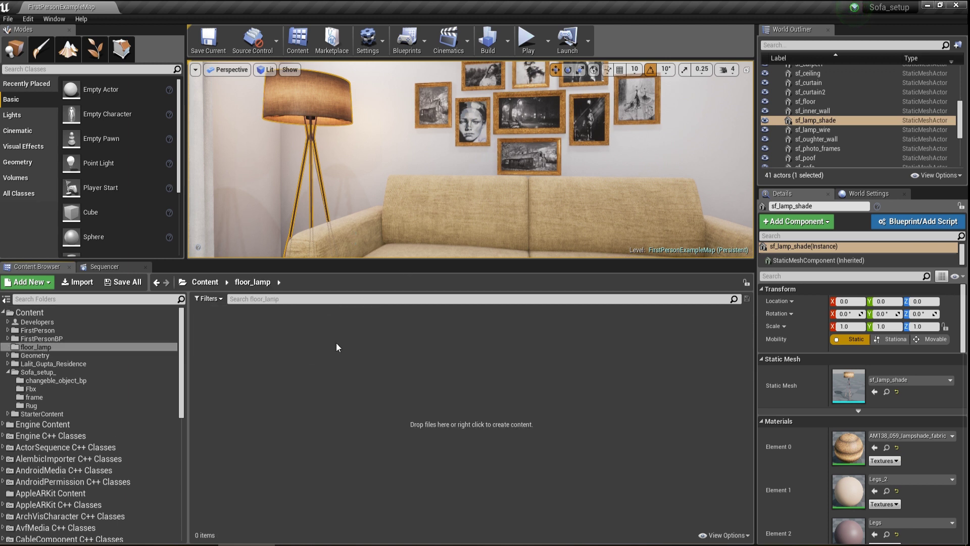
# Step: Start an import into floor_lamp and preview Lamp_fabric_diffuse_.jpg, Lamp_fabric_normal_.jpg and lamp_alfa.jpg from the wall+sofa_set folder in File Explorer
pyautogui.click(79, 282)
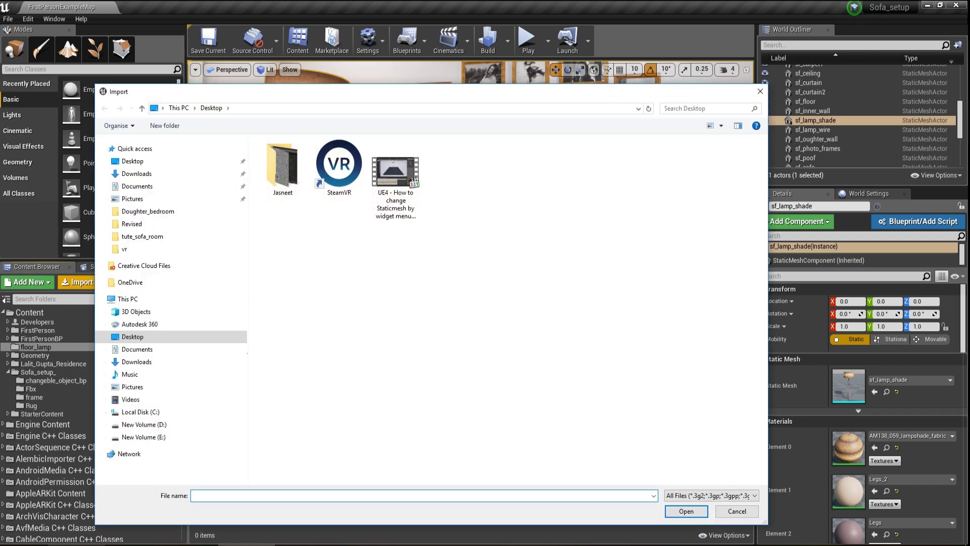
pyautogui.moveTo(104, 544)
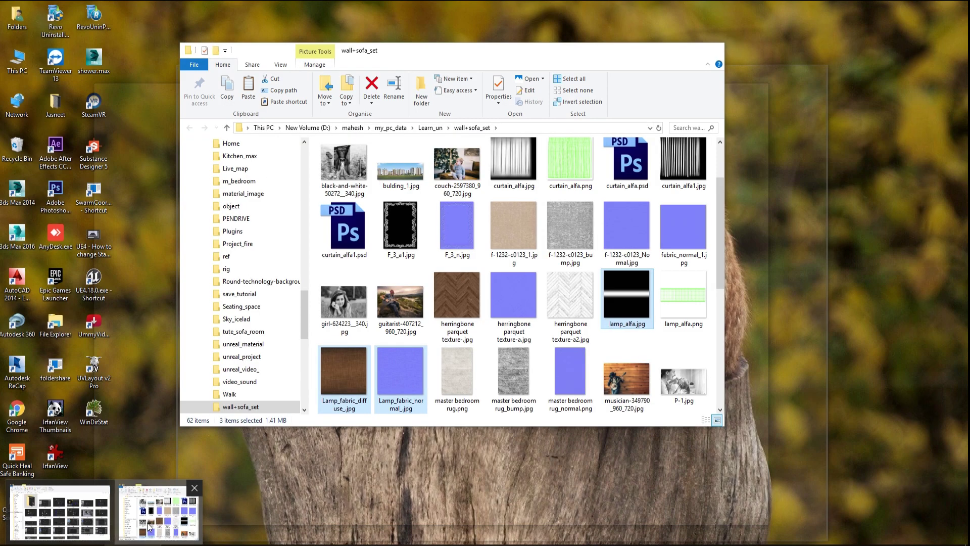
pyautogui.click(158, 512)
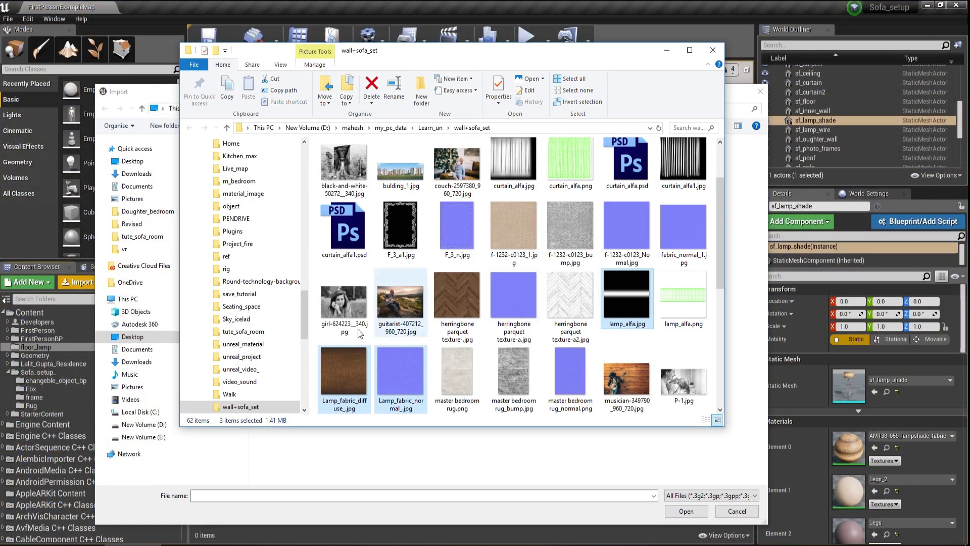
pyautogui.doubleClick(347, 379)
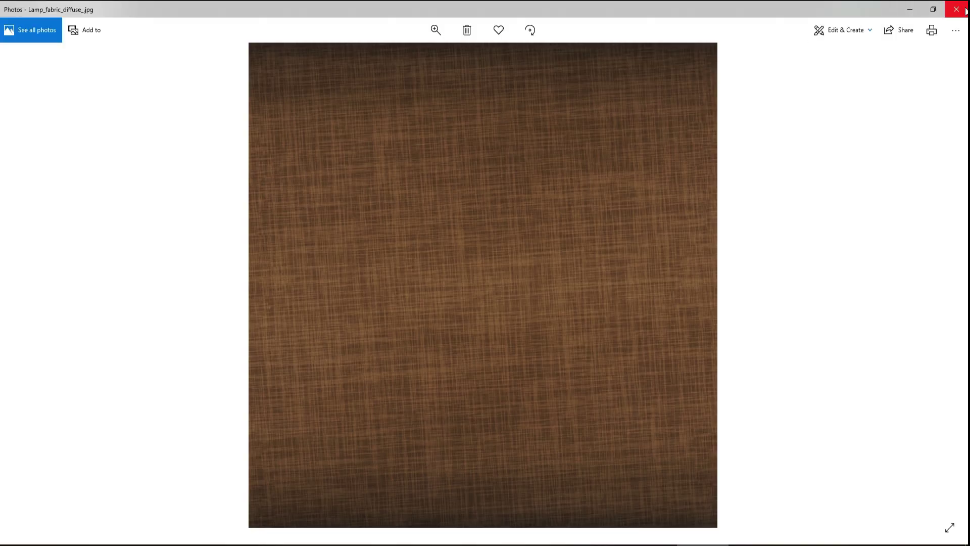
pyautogui.click(963, 10)
pyautogui.doubleClick(395, 375)
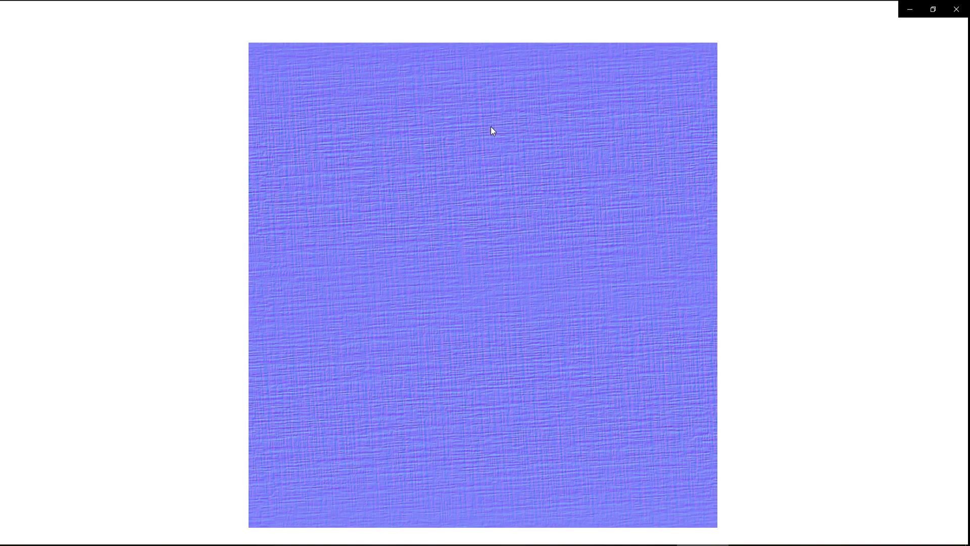
pyautogui.click(956, 9)
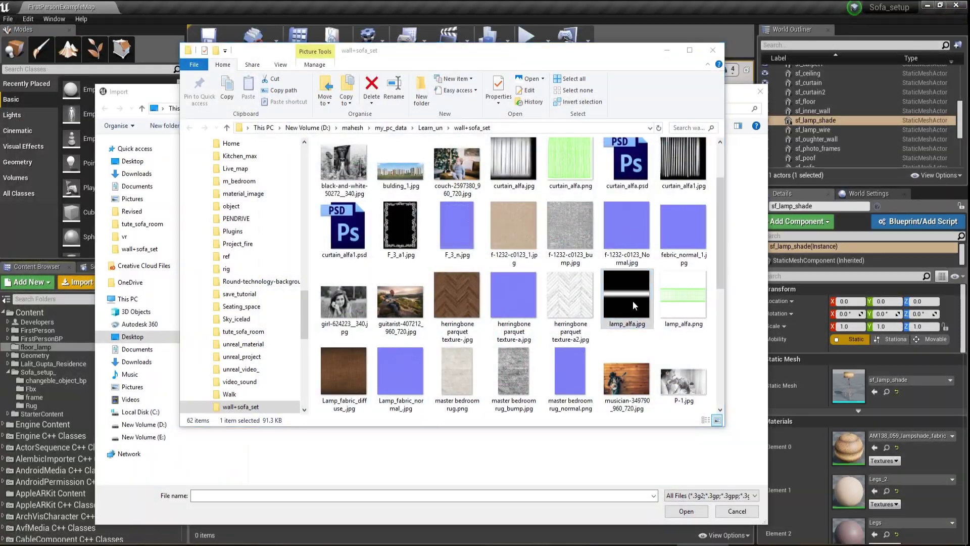
pyautogui.doubleClick(632, 304)
pyautogui.click(957, 9)
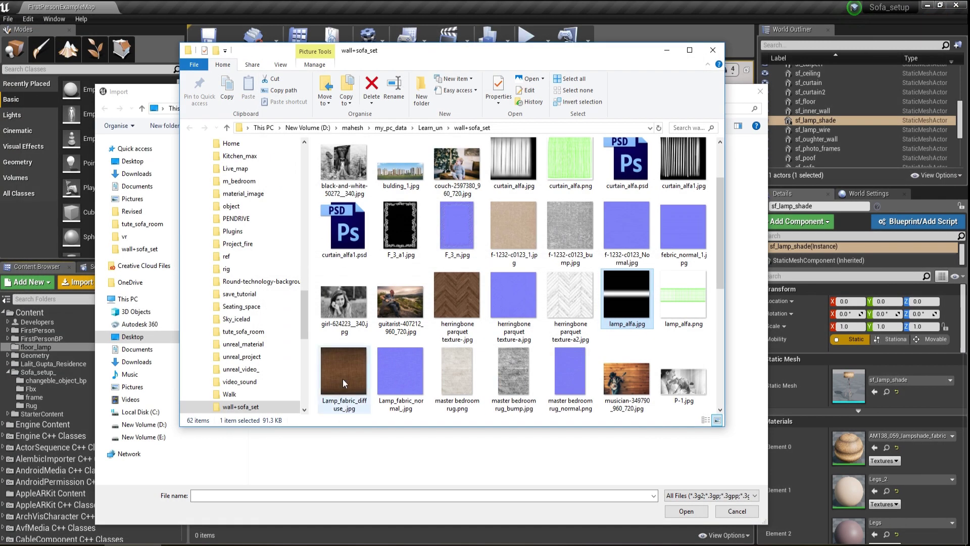
# Step: Copy the wall+sofa_set folder path from File Explorer and go to that folder in the Import dialog
pyautogui.keyDown('ctrl'); pyautogui.click(395, 375); pyautogui.keyUp('ctrl')
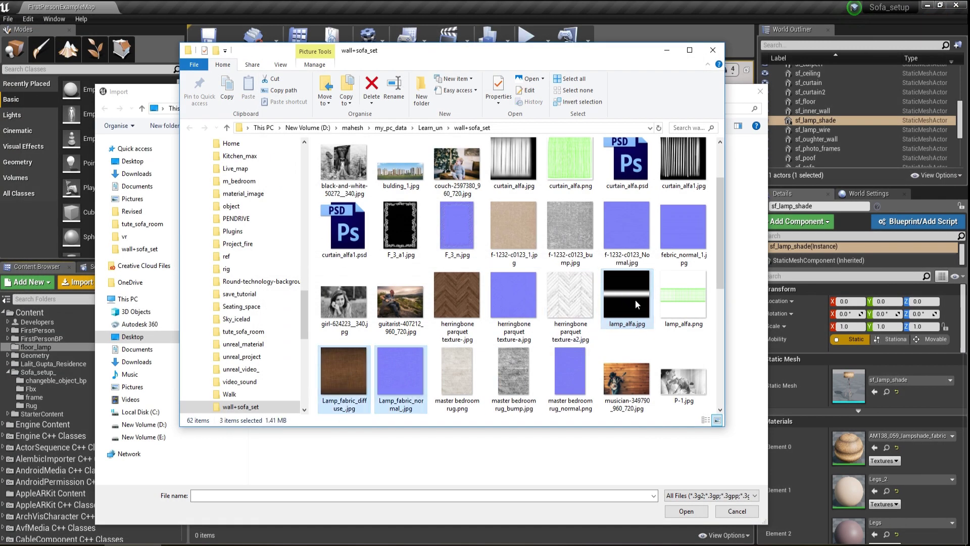
pyautogui.click(511, 127)
pyautogui.hotkey('ctrl', 'c')
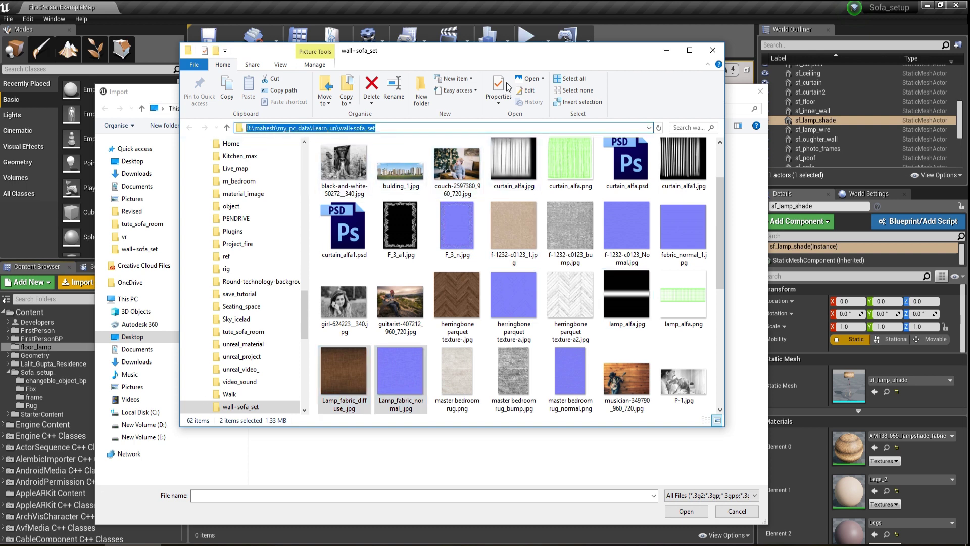
pyautogui.click(667, 51)
pyautogui.click(331, 108)
pyautogui.hotkey('ctrl', 'v')
pyautogui.press('Return')
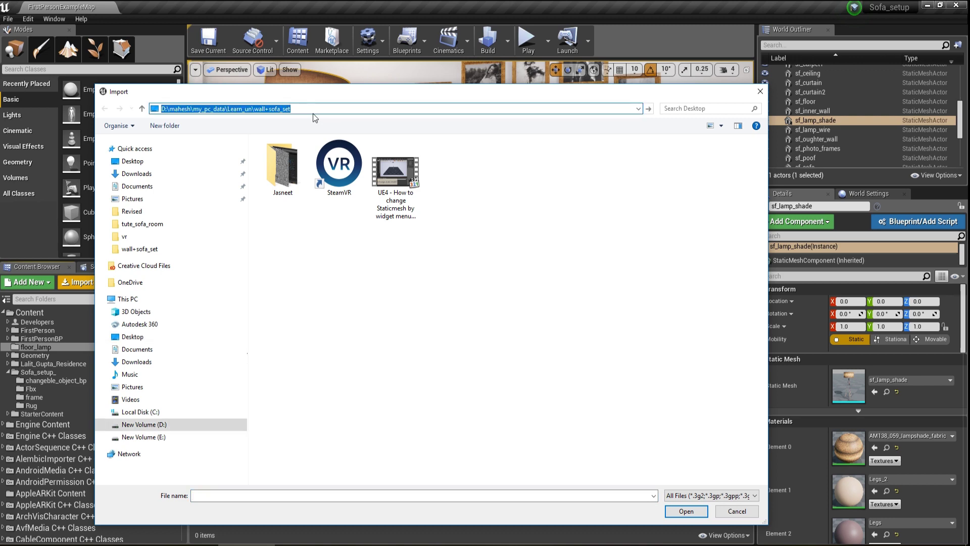
# Step: Import the textures Lamp_fabric_diffuse_.jpg, Lamp_fabric_normal_.jpg and lamp_alfa.jpg into the floor_lamp folder
pyautogui.click(336, 380)
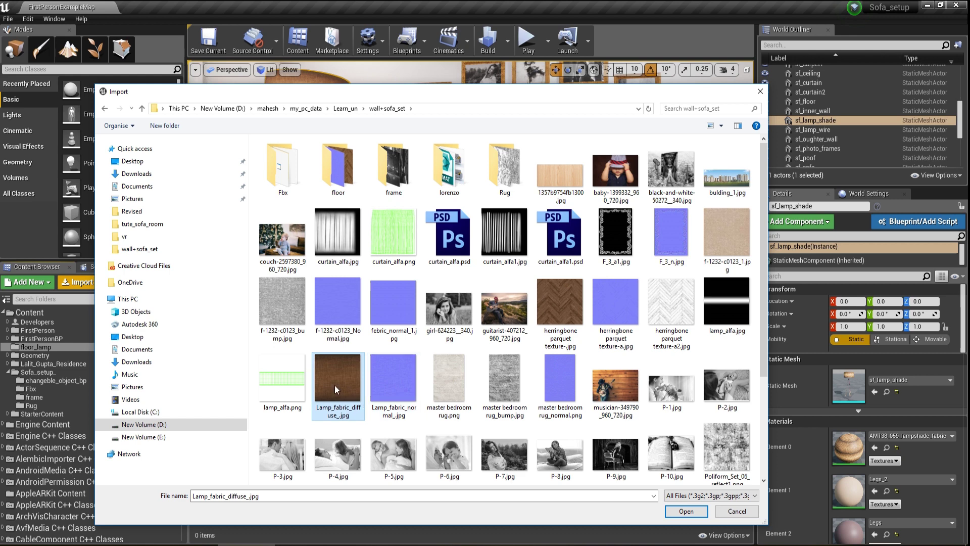
pyautogui.keyDown('ctrl'); pyautogui.click(402, 388); pyautogui.keyUp('ctrl')
pyautogui.keyDown('ctrl'); pyautogui.click(709, 333); pyautogui.keyUp('ctrl')
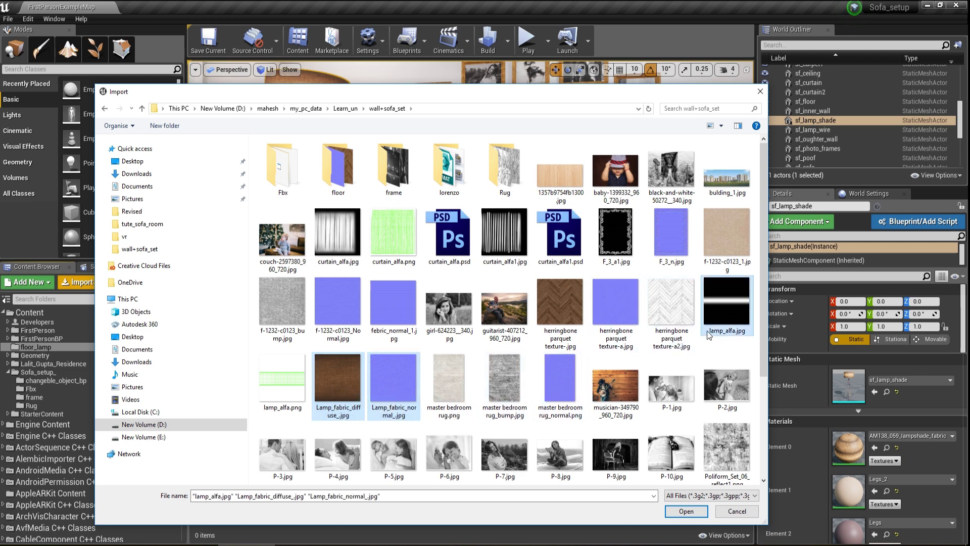
pyautogui.click(686, 512)
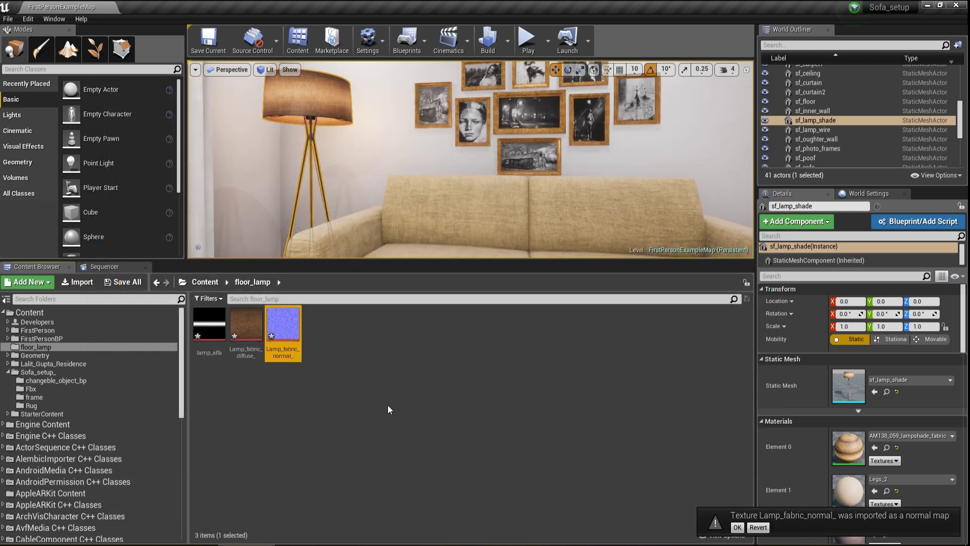
# Step: Create a new material named Floor_lamp_m in the floor_lamp folder
pyautogui.rightClick(358, 333)
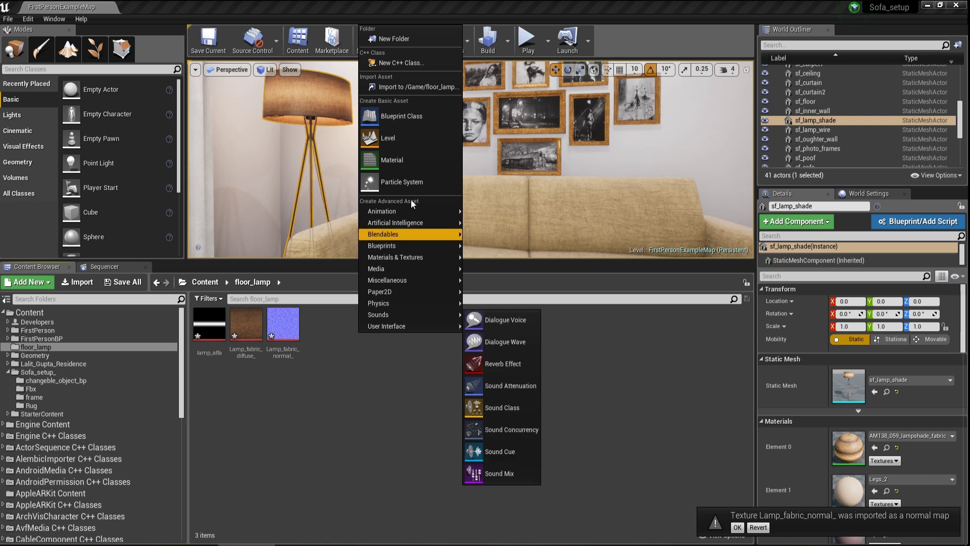
pyautogui.click(402, 158)
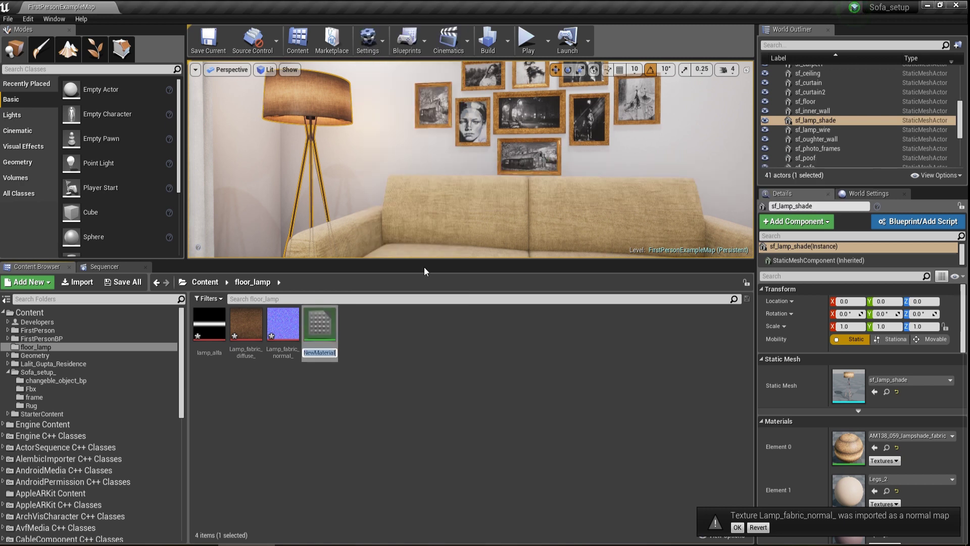
pyautogui.write('Fl')
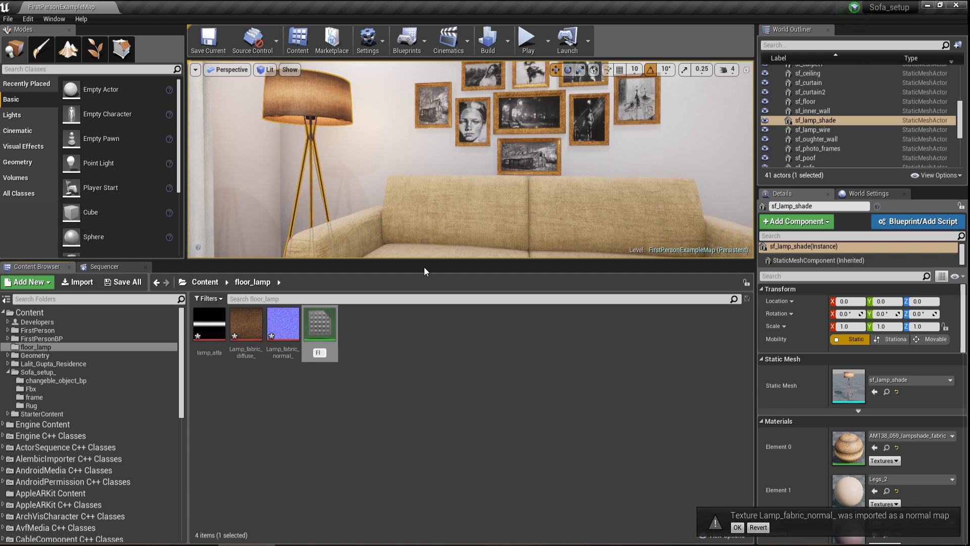
pyautogui.write('oor_lamp')
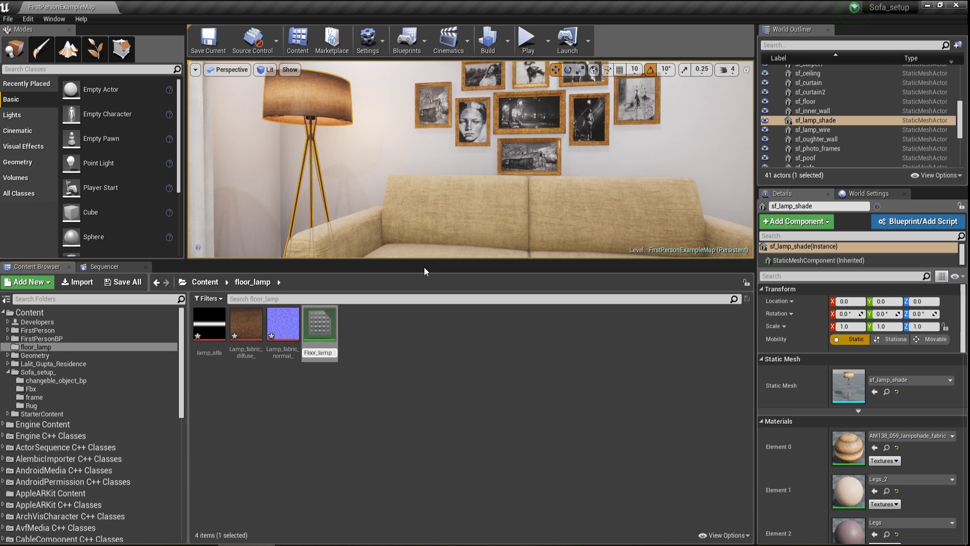
pyautogui.write('_m')
pyautogui.press('Return')
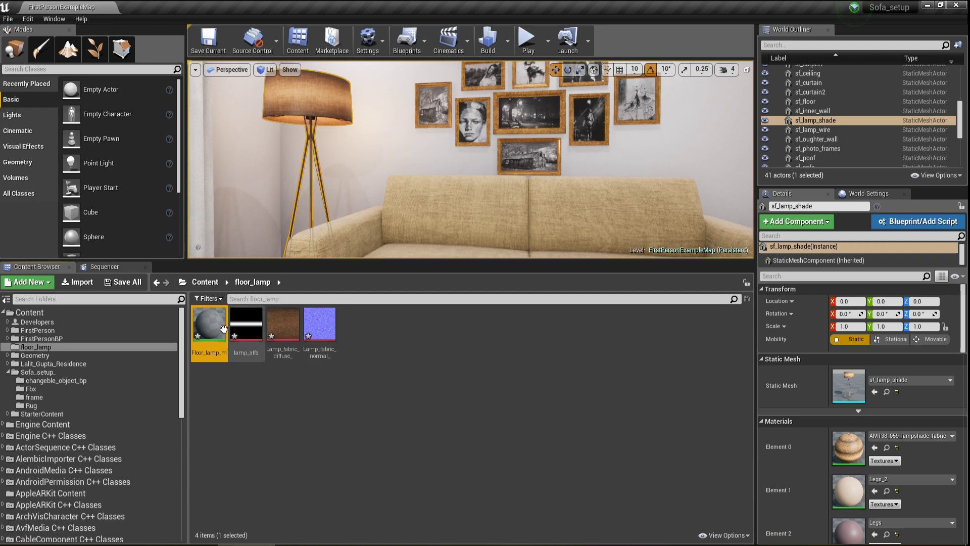
# Step: Open Floor_lamp_m in a floating editor and add the diffuse, alfa and normal lamp textures to its graph
pyautogui.doubleClick(217, 329)
pyautogui.moveTo(350, 13); pyautogui.dragTo(635, 101)
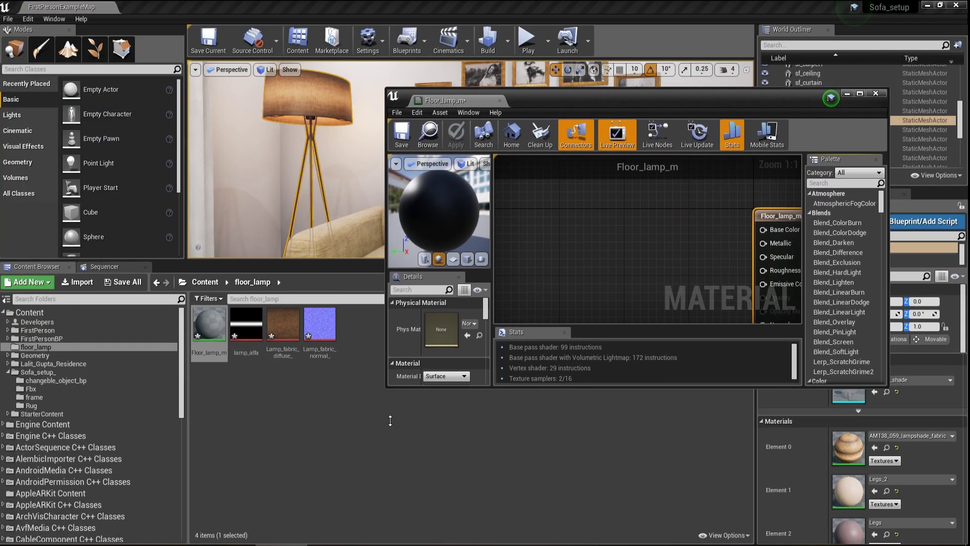
pyautogui.moveTo(390, 397); pyautogui.dragTo(389, 479)
pyautogui.click(287, 334)
pyautogui.keyDown('ctrl'); pyautogui.click(249, 334); pyautogui.keyUp('ctrl')
pyautogui.keyDown('ctrl'); pyautogui.click(320, 323); pyautogui.keyUp('ctrl')
pyautogui.moveTo(319, 323); pyautogui.dragTo(595, 245)
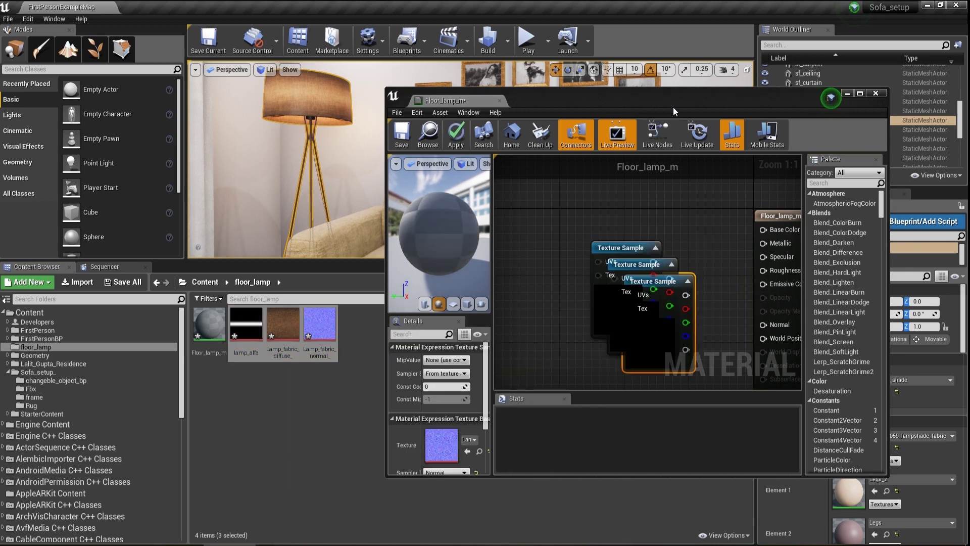
# Step: Maximize the Floor_lamp_m material editor window
pyautogui.moveTo(673, 107); pyautogui.dragTo(638, 99)
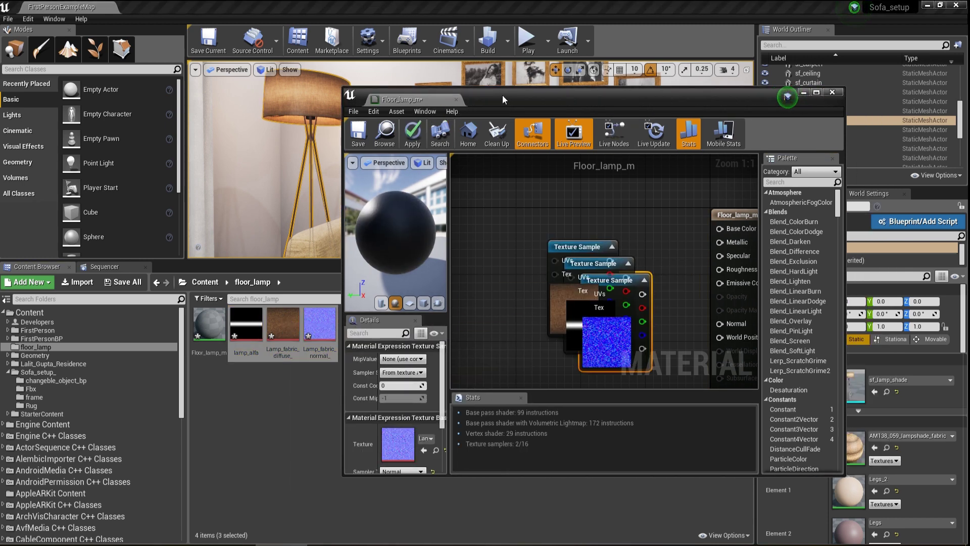
pyautogui.moveTo(504, 95); pyautogui.dragTo(471, 94)
pyautogui.click(783, 93)
pyautogui.moveTo(501, 194); pyautogui.dragTo(594, 250, button='right')
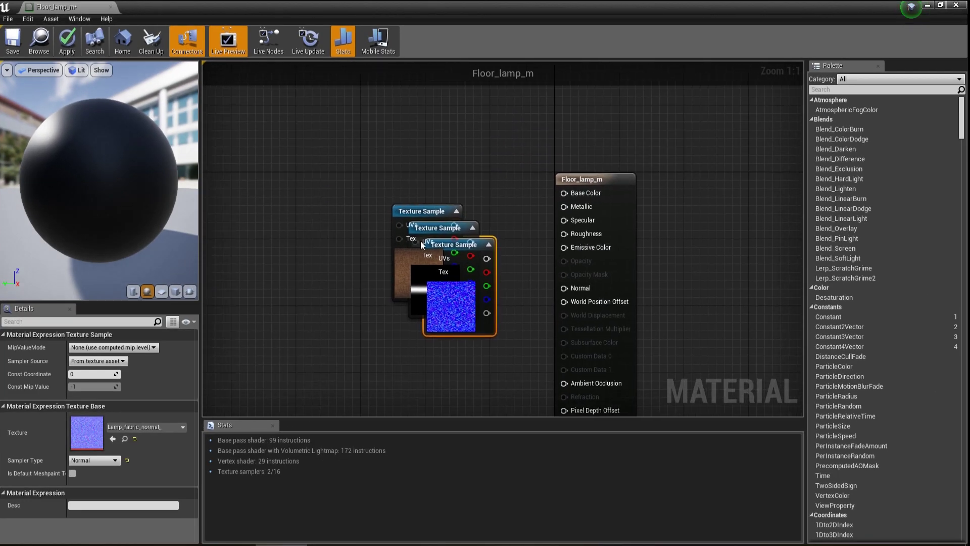
# Step: Spread the overlapping diffuse, alfa and normal texture nodes apart, with the diffuse one above the others
pyautogui.moveTo(454, 298); pyautogui.dragTo(368, 423)
pyautogui.moveTo(424, 222); pyautogui.dragTo(333, 163)
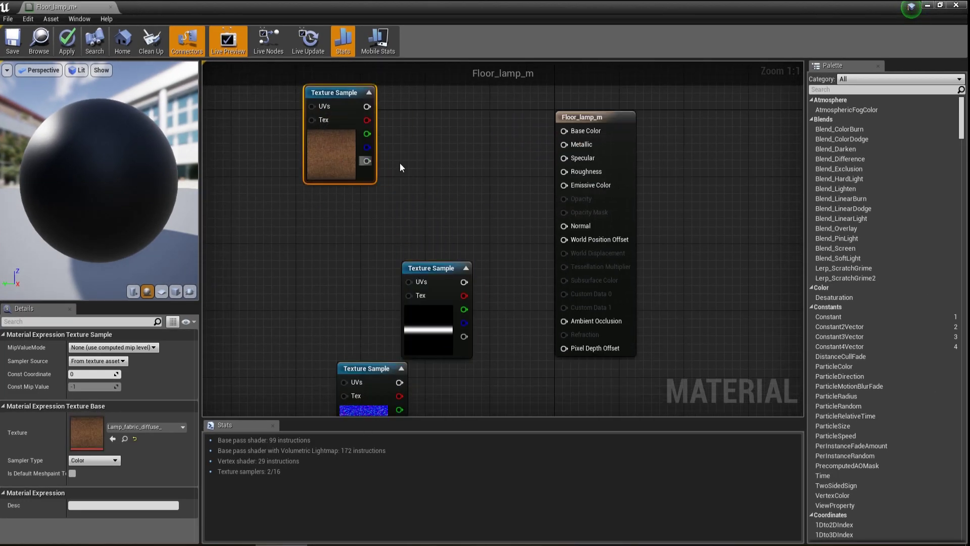
pyautogui.moveTo(364, 164); pyautogui.dragTo(381, 258, button='right')
pyautogui.moveTo(344, 254); pyautogui.dragTo(312, 202)
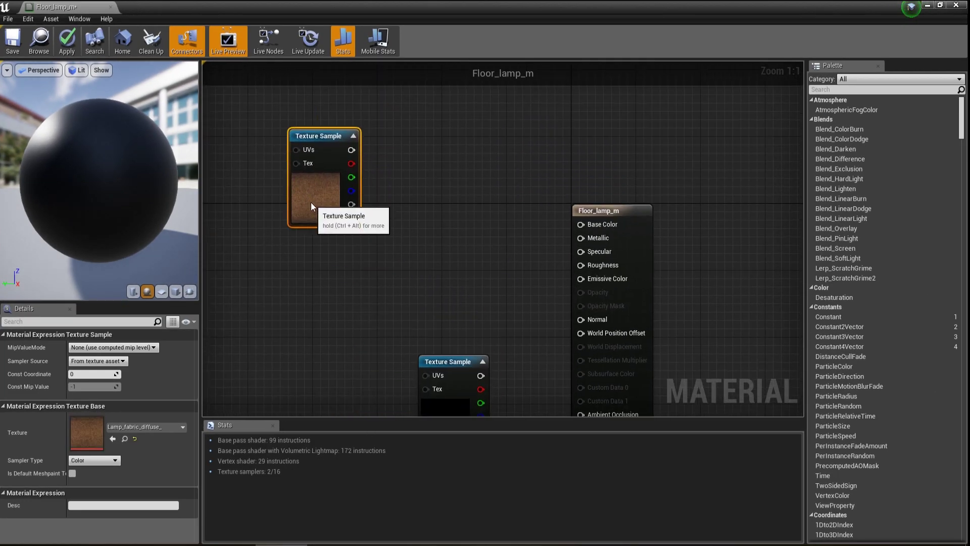
# Step: Add a LinearInterpolate node and place it just before the Floor_lamp_m output node
pyautogui.rightClick(408, 180)
pyautogui.write('l')
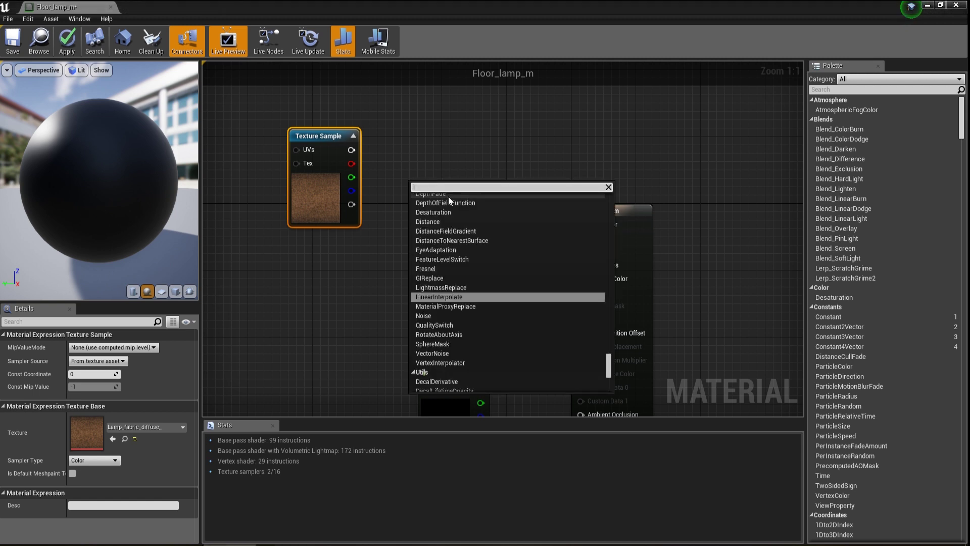
pyautogui.write('ea')
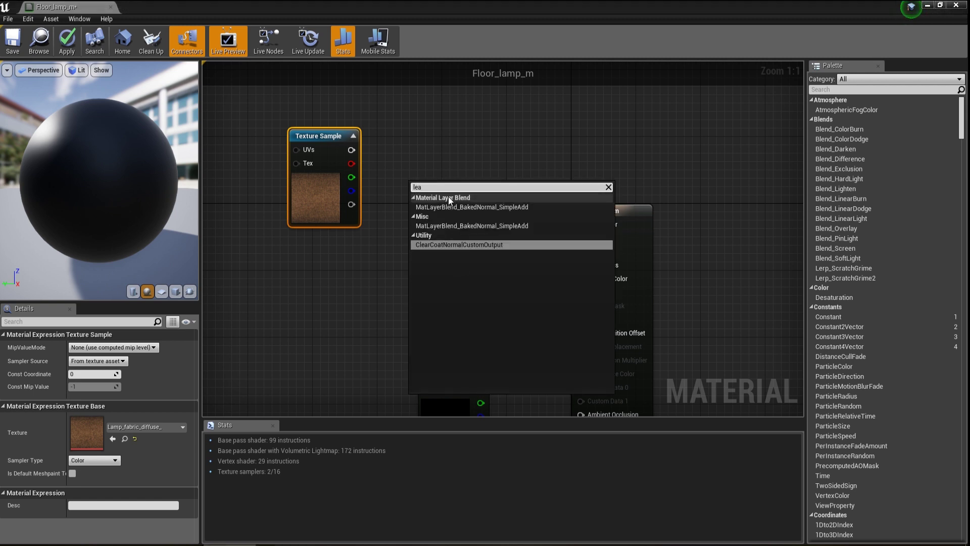
pyautogui.press('BackSpace')
pyautogui.press('BackSpace')
pyautogui.press('BackSpace')
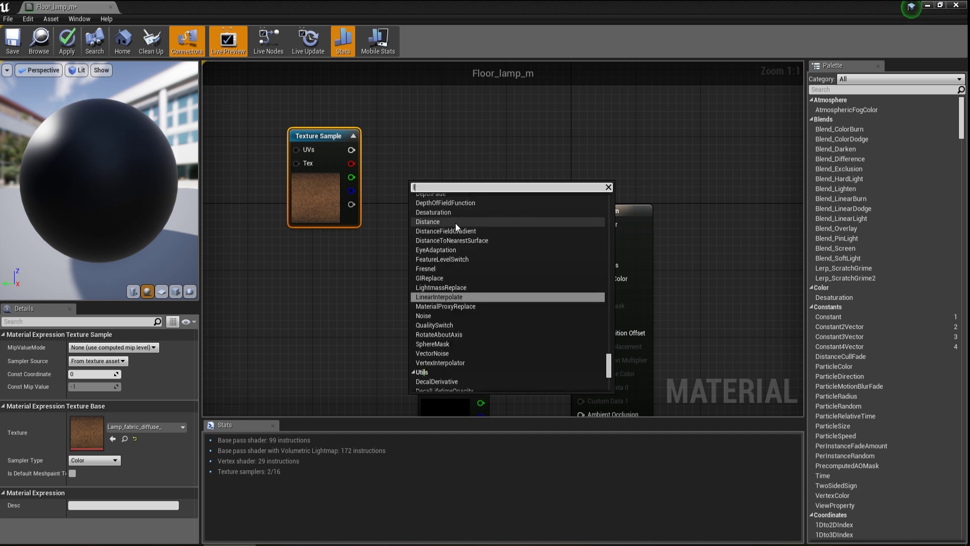
pyautogui.write('lin')
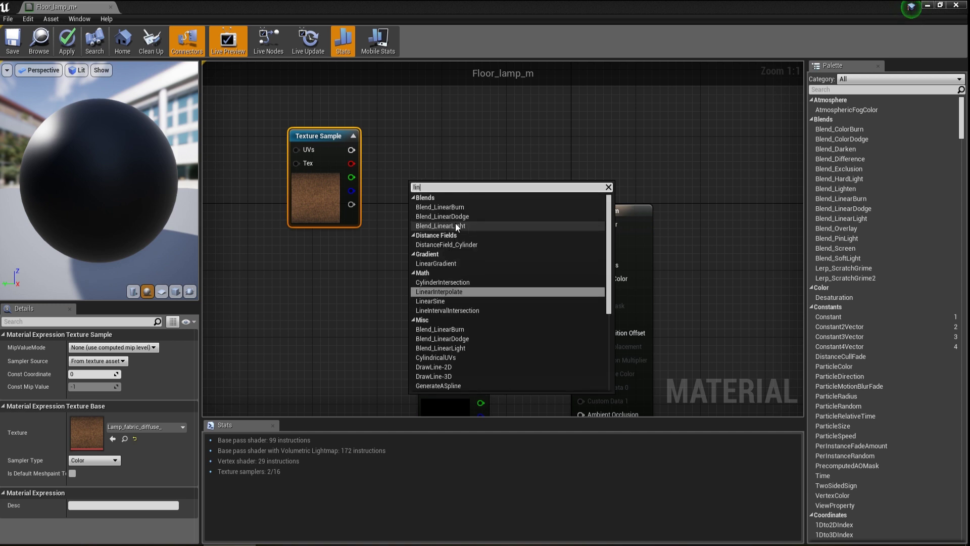
pyautogui.click(454, 292)
pyautogui.moveTo(438, 187); pyautogui.dragTo(478, 210)
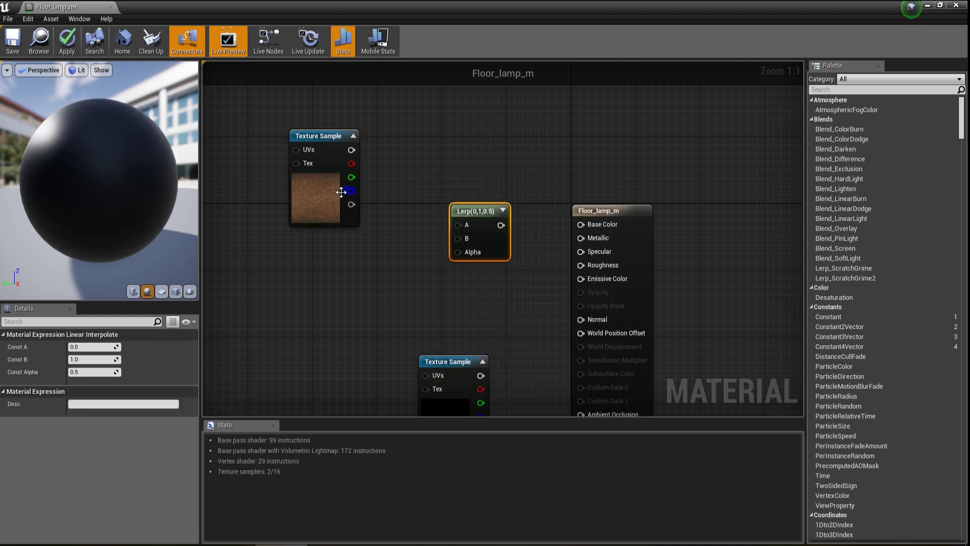
# Step: Add a Multiply node between the diffuse texture and the Lerp node, moving the texture away to make room
pyautogui.moveTo(343, 201); pyautogui.dragTo(294, 175)
pyautogui.moveTo(419, 208); pyautogui.dragTo(452, 229, button='right')
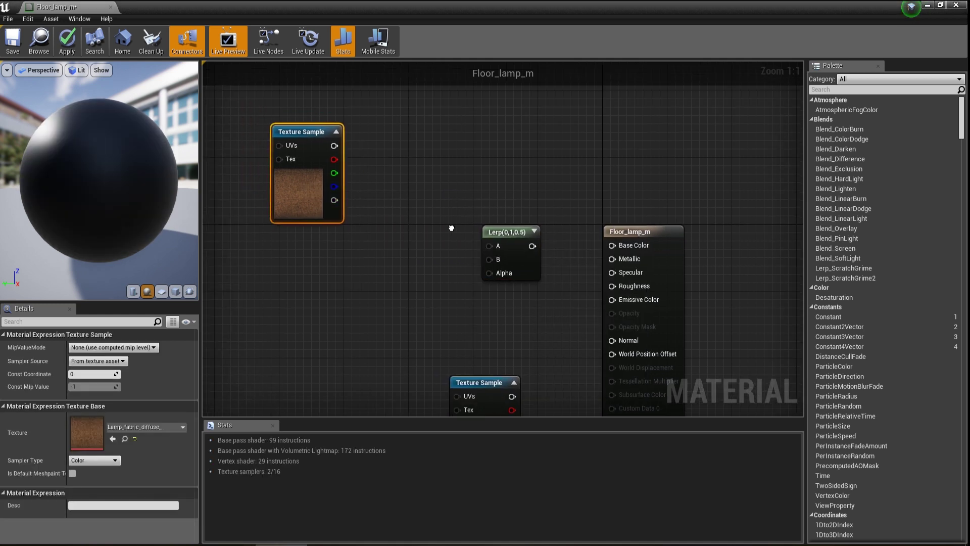
pyautogui.rightClick(393, 155)
pyautogui.write('m')
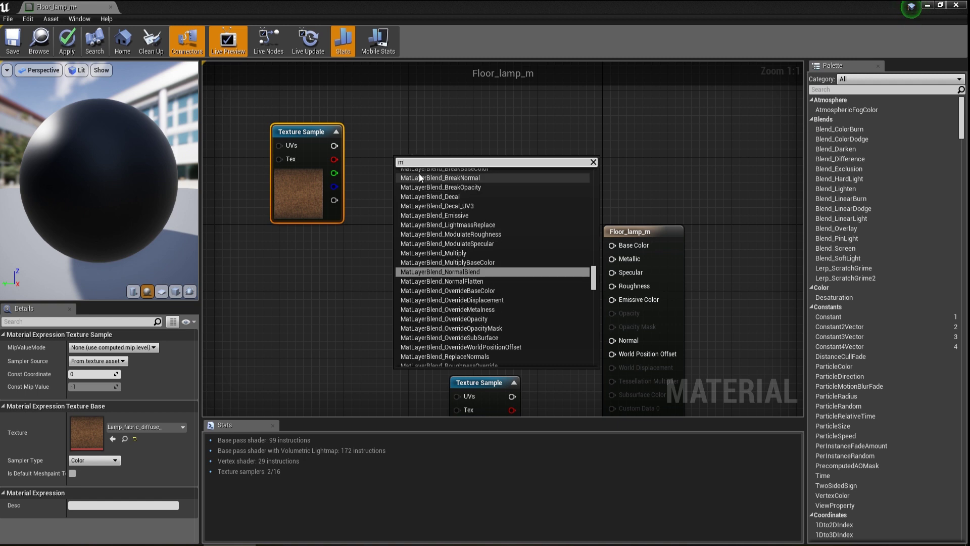
pyautogui.write('ul')
pyautogui.click(427, 228)
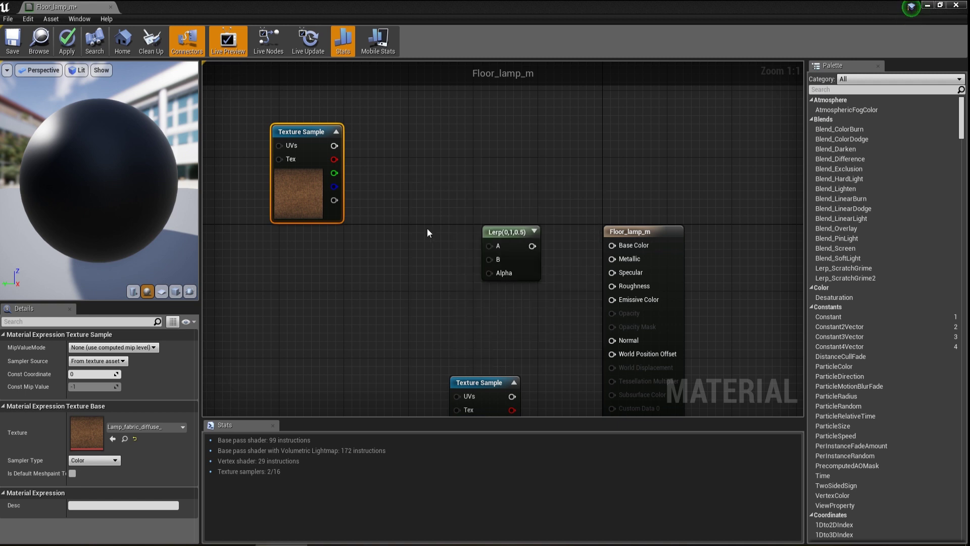
pyautogui.moveTo(426, 162); pyautogui.dragTo(409, 165)
pyautogui.moveTo(407, 208); pyautogui.dragTo(446, 226, button='right')
pyautogui.moveTo(357, 208); pyautogui.dragTo(317, 208)
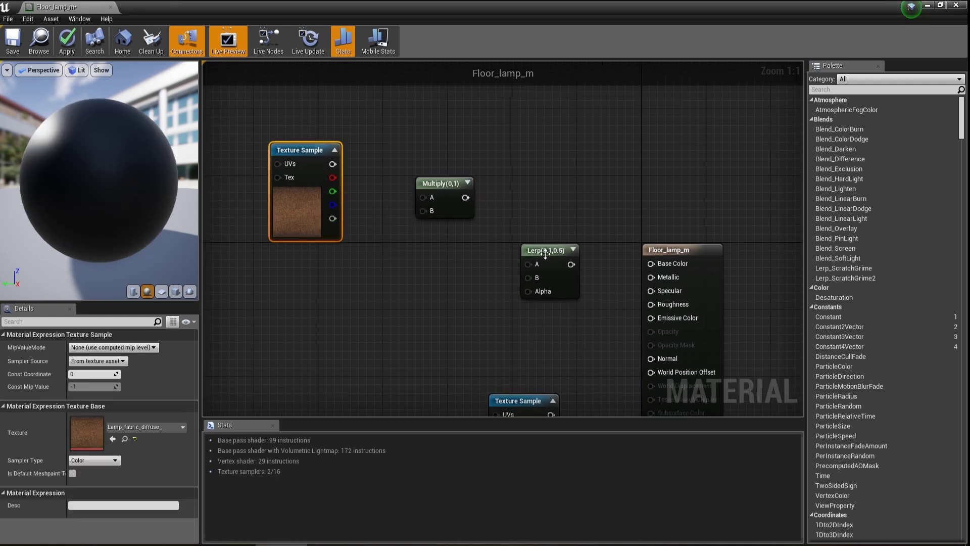
pyautogui.moveTo(543, 253); pyautogui.dragTo(534, 245)
# Step: Connect the diffuse texture's color output directly to Base Color and move the alfa texture below the Lerp node
pyautogui.moveTo(333, 164); pyautogui.dragTo(422, 197)
pyautogui.moveTo(466, 197); pyautogui.dragTo(519, 256)
pyautogui.moveTo(563, 256)
pyautogui.mouseDown()
pyautogui.moveTo(634, 250)
pyautogui.moveTo(650, 266)
pyautogui.mouseUp()
pyautogui.moveTo(533, 403); pyautogui.dragTo(480, 307, button='right')
pyautogui.moveTo(480, 307); pyautogui.dragTo(399, 266)
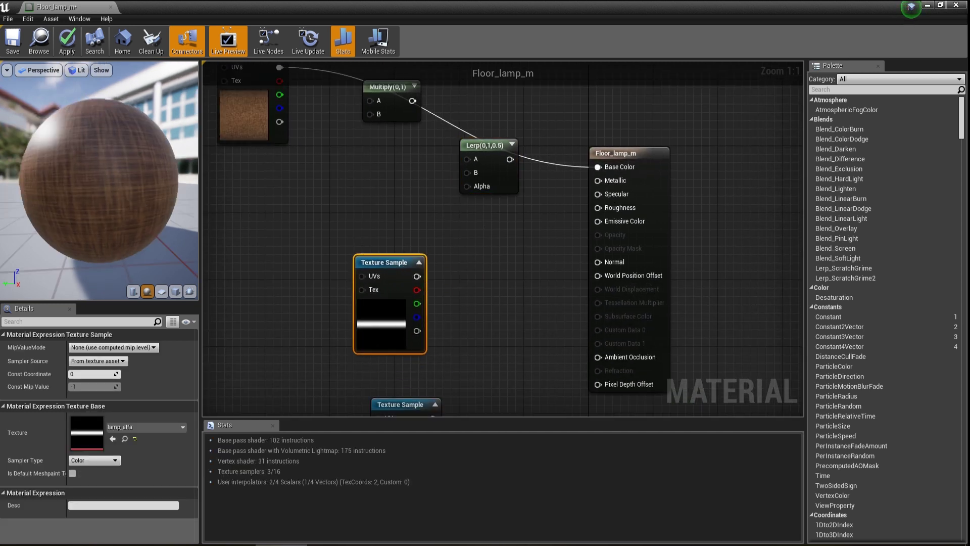
pyautogui.doubleClick(138, 5)
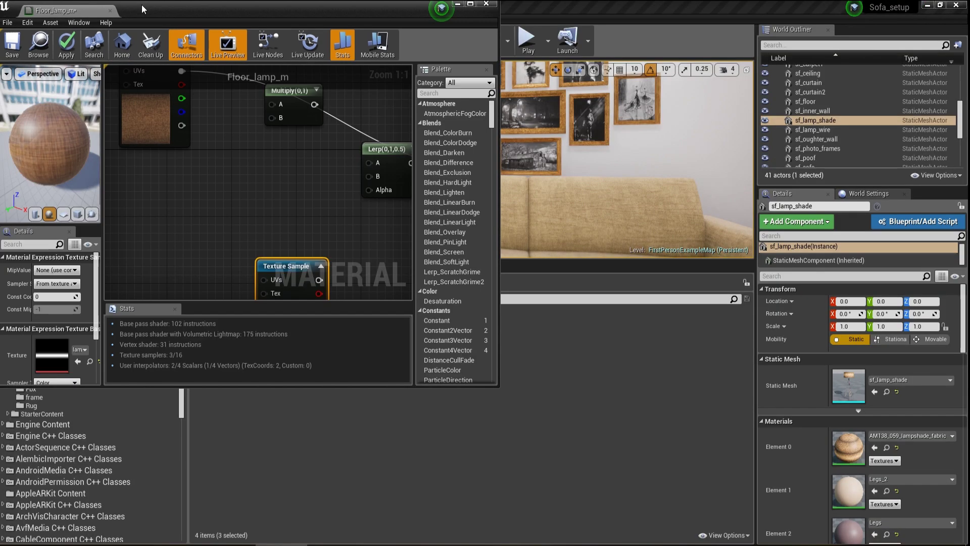
pyautogui.click(470, 9)
pyautogui.moveTo(380, 137); pyautogui.dragTo(458, 186, button='right')
pyautogui.scroll(-2, 493, 226)
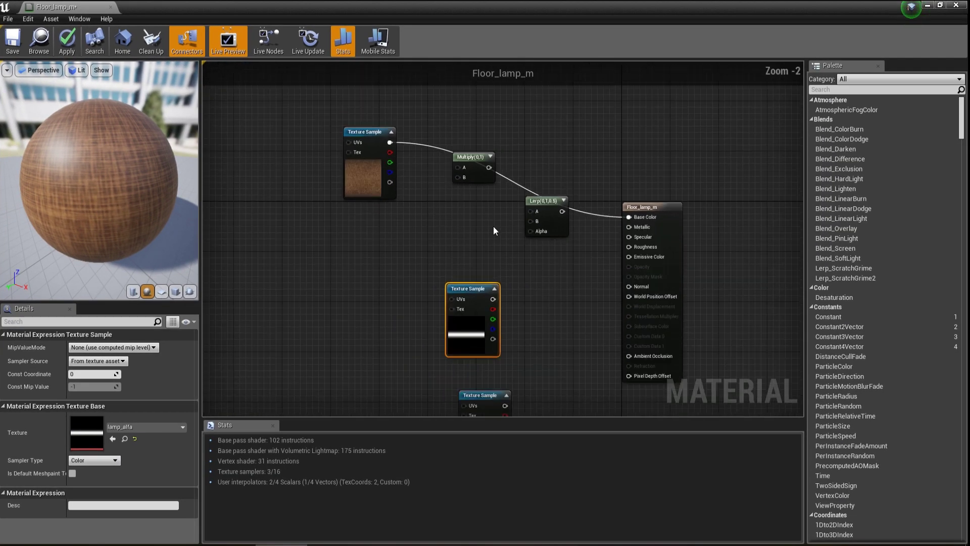
# Step: Move the alfa texture and the Multiply node clear of the path between the diffuse texture and the Lerp node
pyautogui.moveTo(493, 226); pyautogui.dragTo(444, 153, button='right')
pyautogui.moveTo(453, 336); pyautogui.dragTo(356, 361)
pyautogui.moveTo(435, 228); pyautogui.dragTo(369, 221)
pyautogui.moveTo(440, 111); pyautogui.dragTo(446, 218, button='right')
pyautogui.scroll(2, 446, 218)
pyautogui.moveTo(430, 188); pyautogui.dragTo(434, 141)
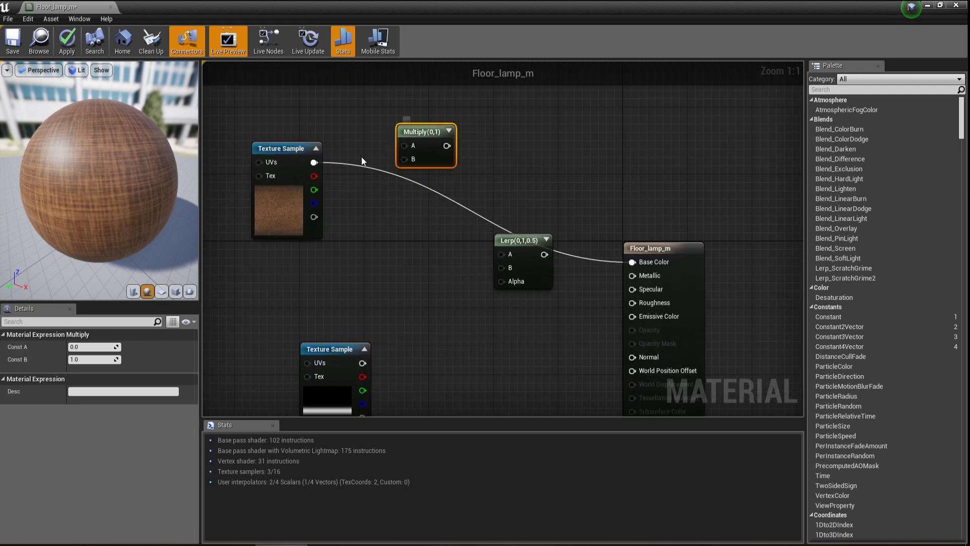
# Step: Connect the diffuse texture to the Lerp's A input and a duplicate of that texture node to its B input
pyautogui.moveTo(314, 162); pyautogui.dragTo(501, 254)
pyautogui.moveTo(283, 193); pyautogui.dragTo(275, 184)
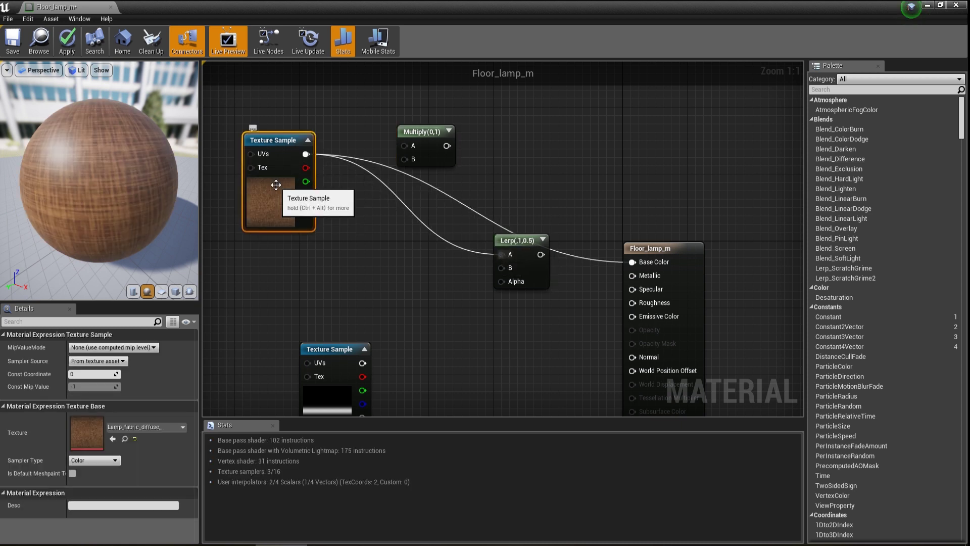
pyautogui.hotkey('ctrl', 'w')
pyautogui.moveTo(302, 260); pyautogui.dragTo(264, 326)
pyautogui.moveTo(298, 271); pyautogui.dragTo(502, 268)
# Step: Connect the lamp_alfa texture to the Lerp's Alpha input and the Lerp output to Base Color
pyautogui.moveTo(373, 355); pyautogui.dragTo(501, 281)
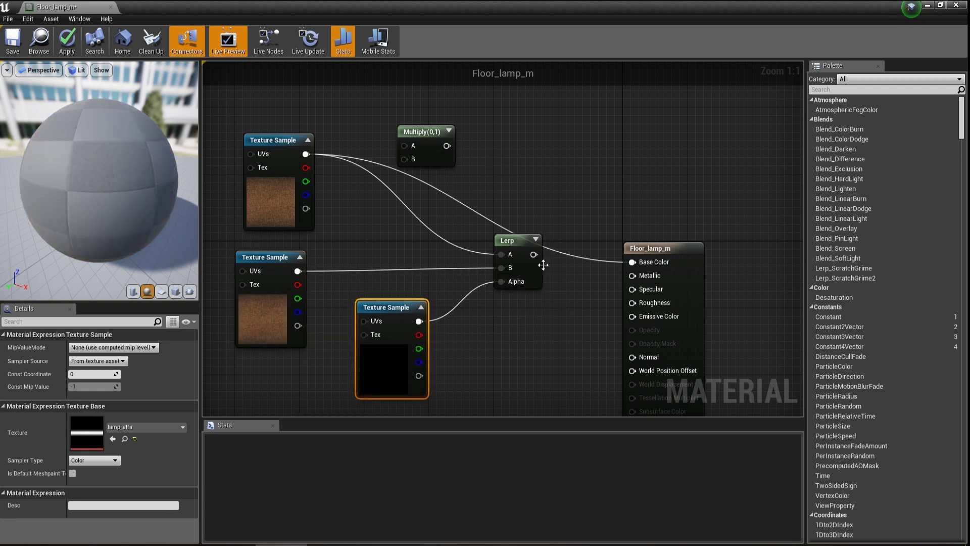
pyautogui.moveTo(534, 254); pyautogui.dragTo(632, 261)
pyautogui.moveTo(632, 262); pyautogui.dragTo(690, 271, button='right')
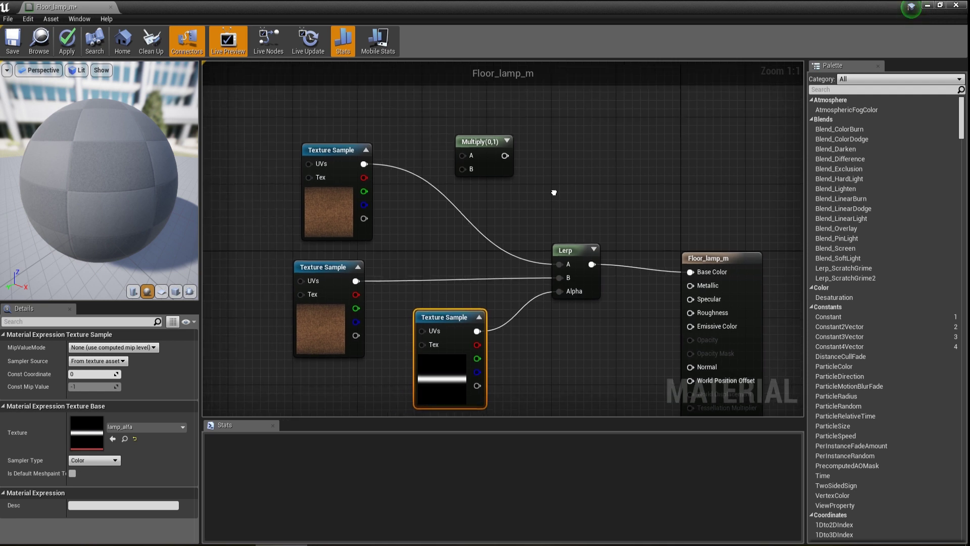
pyautogui.moveTo(86, 186); pyautogui.dragTo(152, 188)
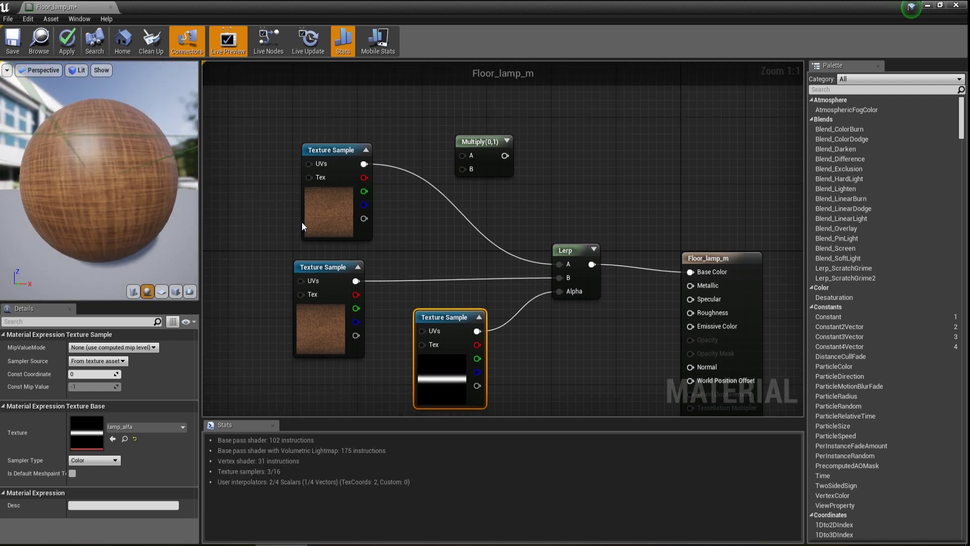
# Step: Route the first diffuse texture through the Multiply node's A input into the Lerp's A input
pyautogui.scroll(-1, 404, 234)
pyautogui.scroll(-1, 407, 233)
pyautogui.moveTo(401, 216); pyautogui.dragTo(227, 180)
pyautogui.moveTo(508, 172); pyautogui.dragTo(362, 183)
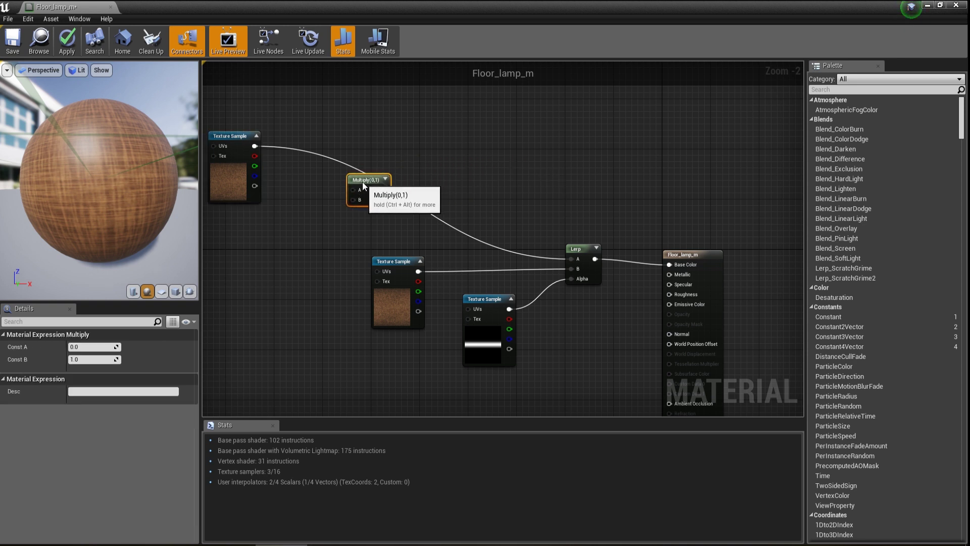
pyautogui.moveTo(257, 146); pyautogui.dragTo(575, 259)
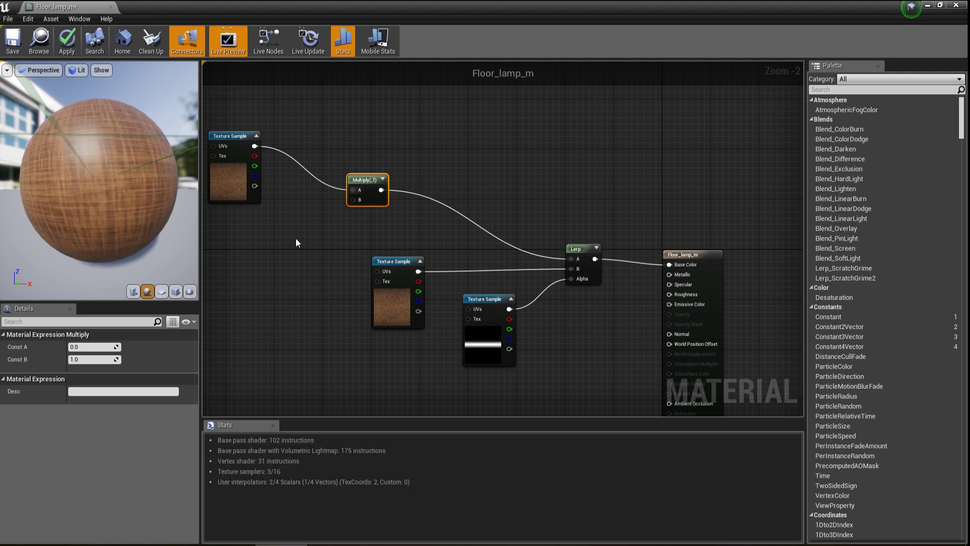
# Step: Feed the Multiply node's B input from a new Constant set to 1.2 and check the preview sphere
pyautogui.moveTo(352, 201); pyautogui.dragTo(288, 249)
pyautogui.write('con')
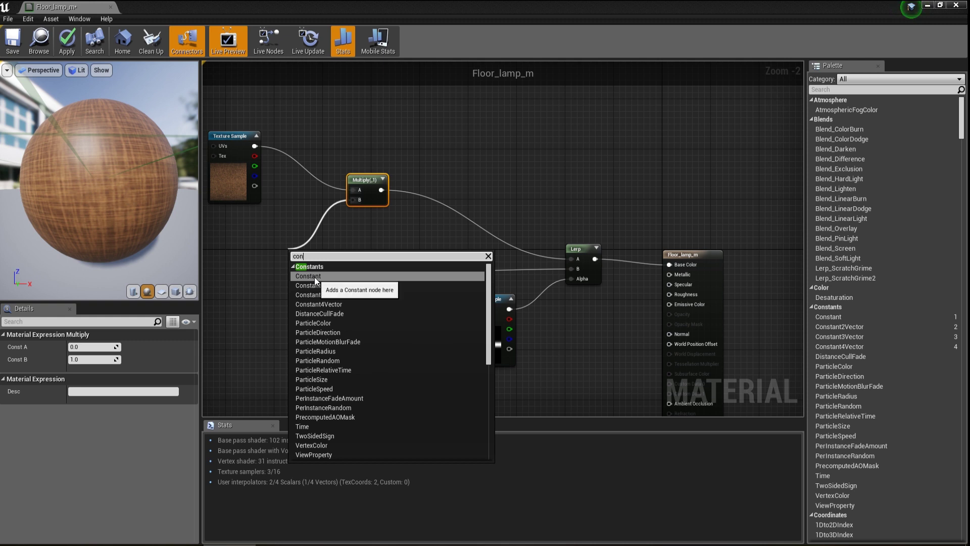
pyautogui.click(314, 276)
pyautogui.moveTo(296, 261); pyautogui.dragTo(295, 230)
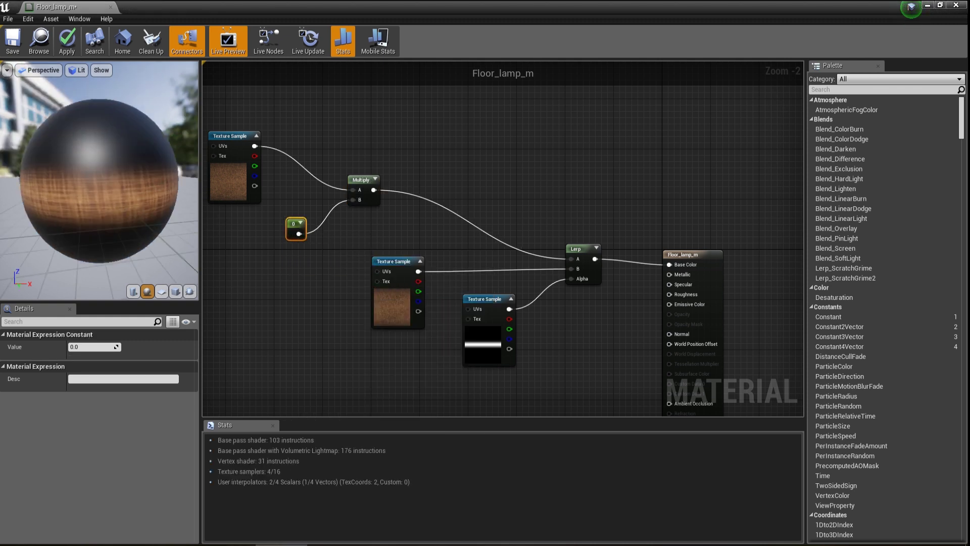
pyautogui.click(85, 349)
pyautogui.write('1.')
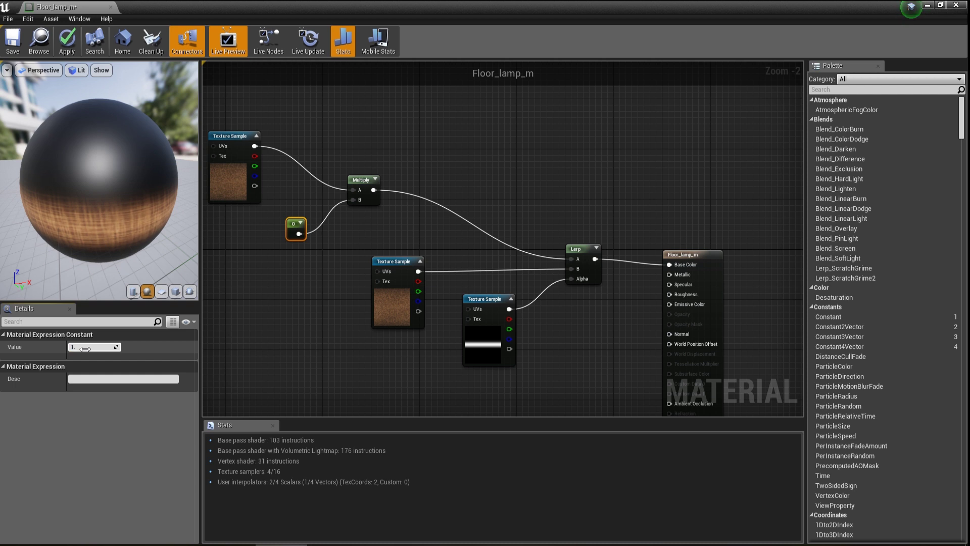
pyautogui.write('2')
pyautogui.press('Return')
pyautogui.moveTo(114, 252); pyautogui.dragTo(197, 207)
pyautogui.moveTo(114, 222); pyautogui.dragTo(139, 218)
# Step: Insert a second Multiply node between the duplicated diffuse texture and the Lerp's B input
pyautogui.click(408, 297)
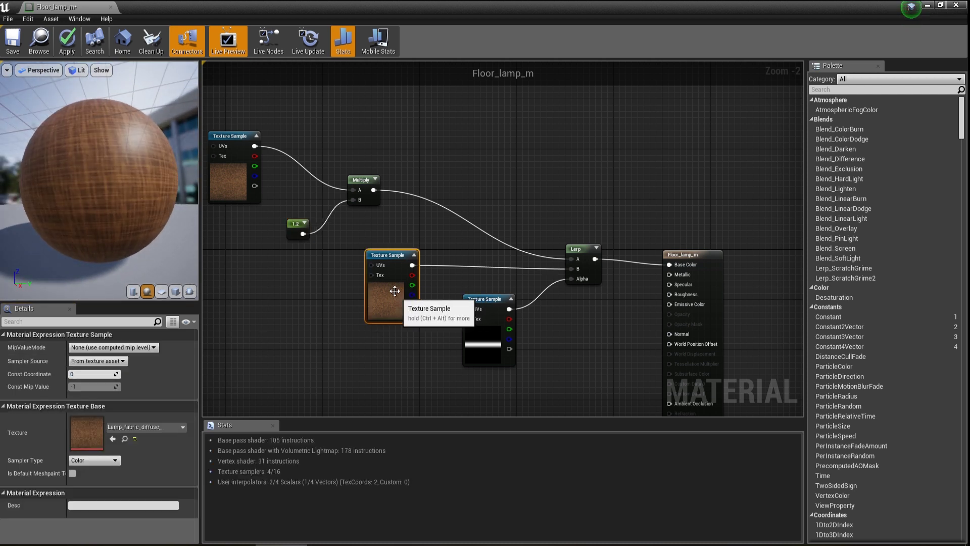
pyautogui.moveTo(399, 309); pyautogui.dragTo(351, 304)
pyautogui.moveTo(370, 270); pyautogui.dragTo(423, 265)
pyautogui.write('mul')
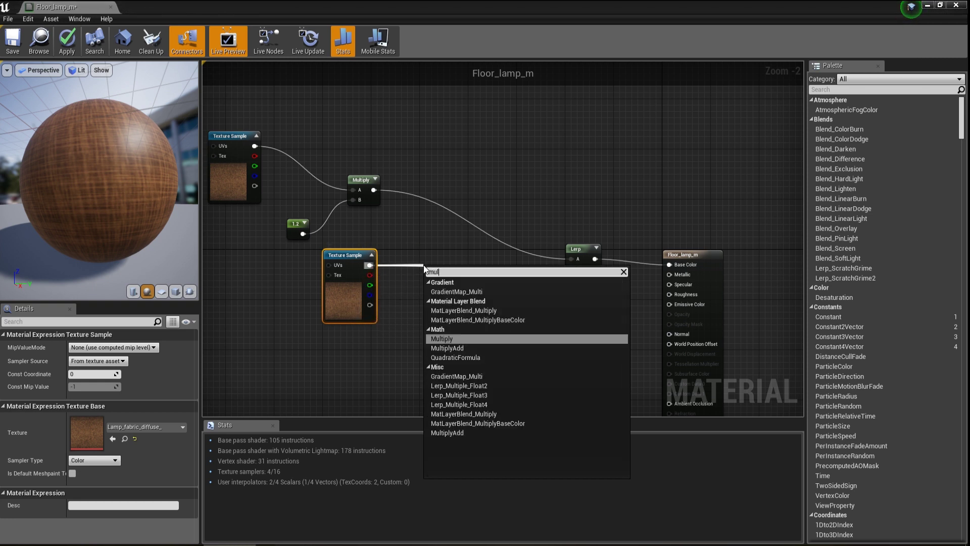
pyautogui.click(447, 339)
pyautogui.moveTo(458, 280); pyautogui.dragTo(570, 270)
# Step: Feed the second Multiply node's B input from a new Constant set to 2 and check the preview sphere
pyautogui.moveTo(430, 290); pyautogui.dragTo(330, 386)
pyautogui.write('con')
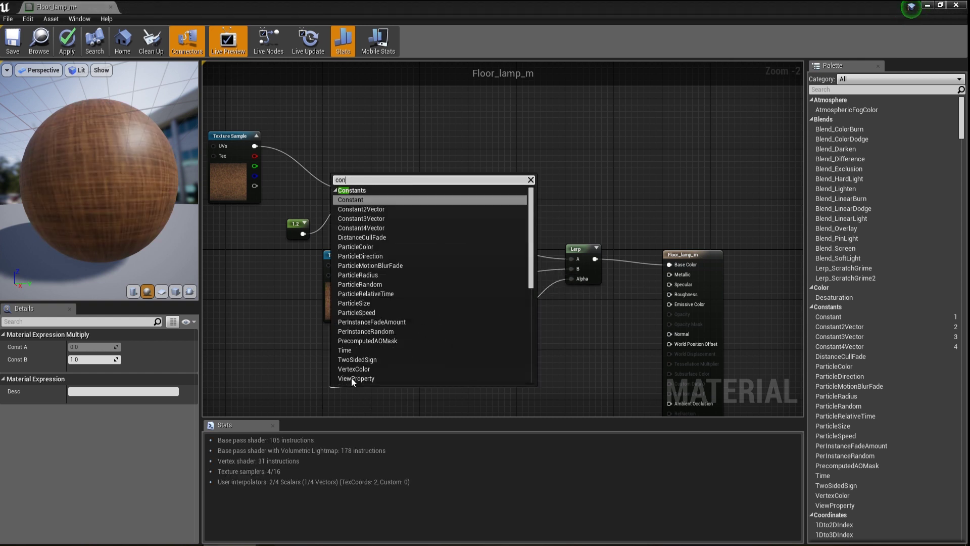
pyautogui.click(364, 200)
pyautogui.moveTo(340, 394); pyautogui.dragTo(377, 346)
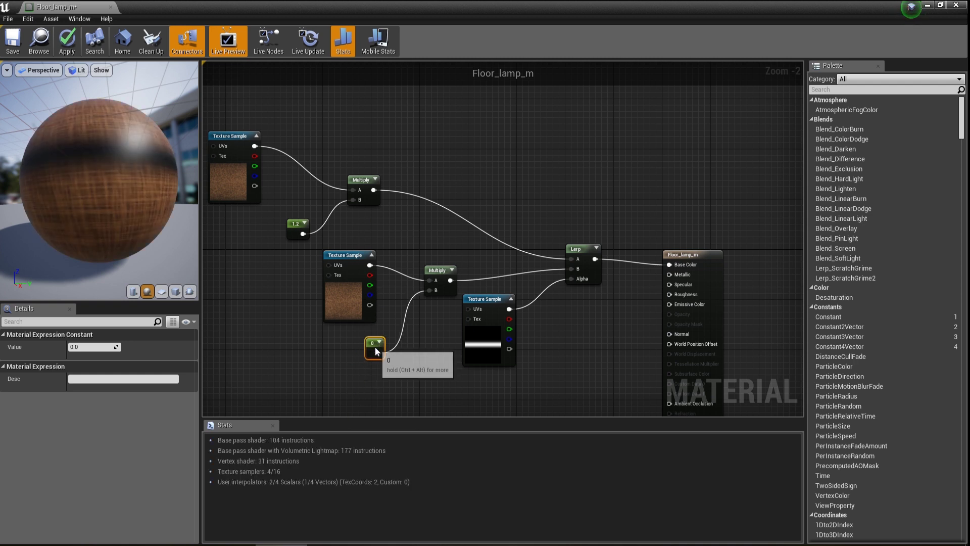
pyautogui.click(99, 347)
pyautogui.write('2')
pyautogui.press('Return')
pyautogui.moveTo(132, 152); pyautogui.dragTo(15, 123)
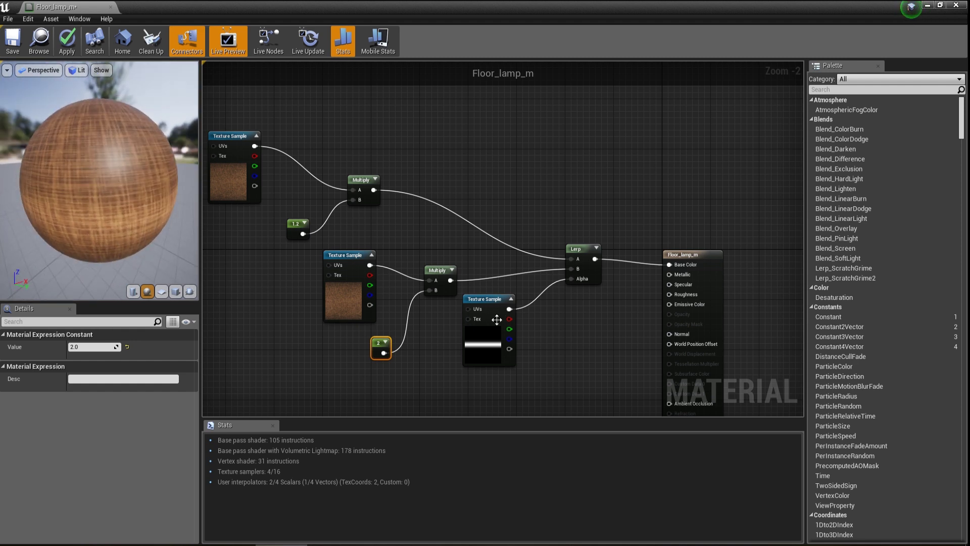
pyautogui.moveTo(501, 314); pyautogui.dragTo(507, 321)
pyautogui.moveTo(92, 154); pyautogui.dragTo(72, 144)
# Step: Move the whole Base Color node network together farther away from the Floor_lamp_m output node
pyautogui.moveTo(499, 263); pyautogui.dragTo(517, 234, button='right')
pyautogui.scroll(-1, 387, 214)
pyautogui.moveTo(243, 96); pyautogui.dragTo(495, 297)
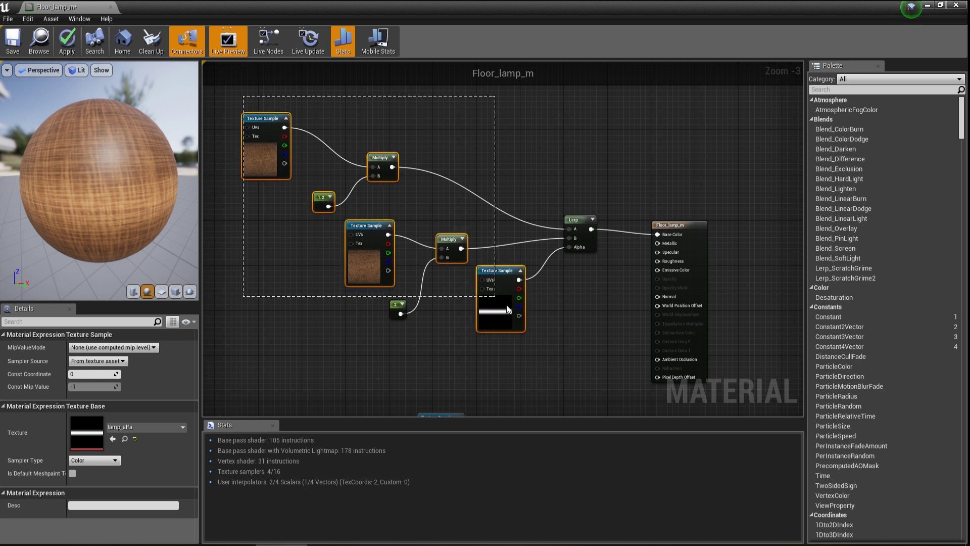
pyautogui.moveTo(619, 347); pyautogui.dragTo(619, 346)
pyautogui.moveTo(495, 311); pyautogui.dragTo(446, 289)
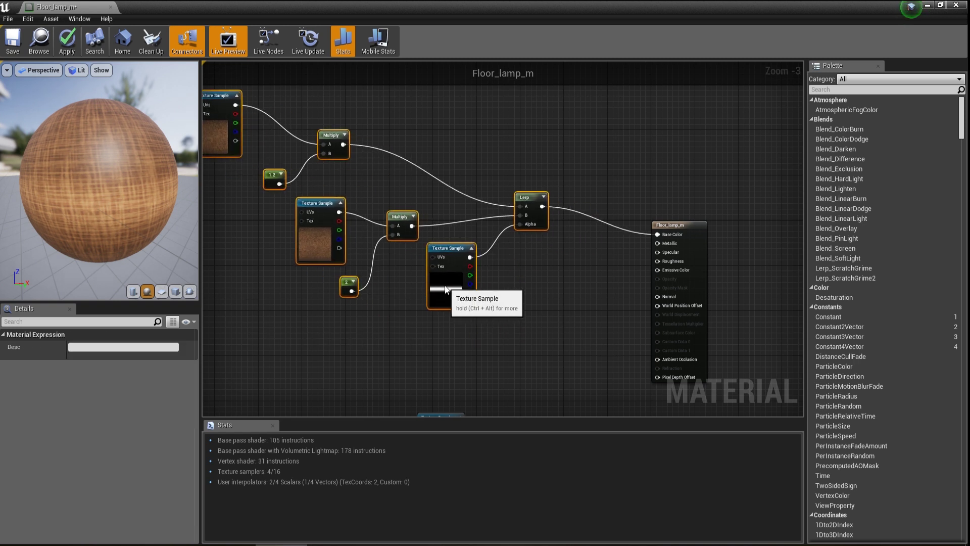
pyautogui.scroll(-1, 516, 309)
pyautogui.moveTo(517, 308); pyautogui.dragTo(460, 310, button='right')
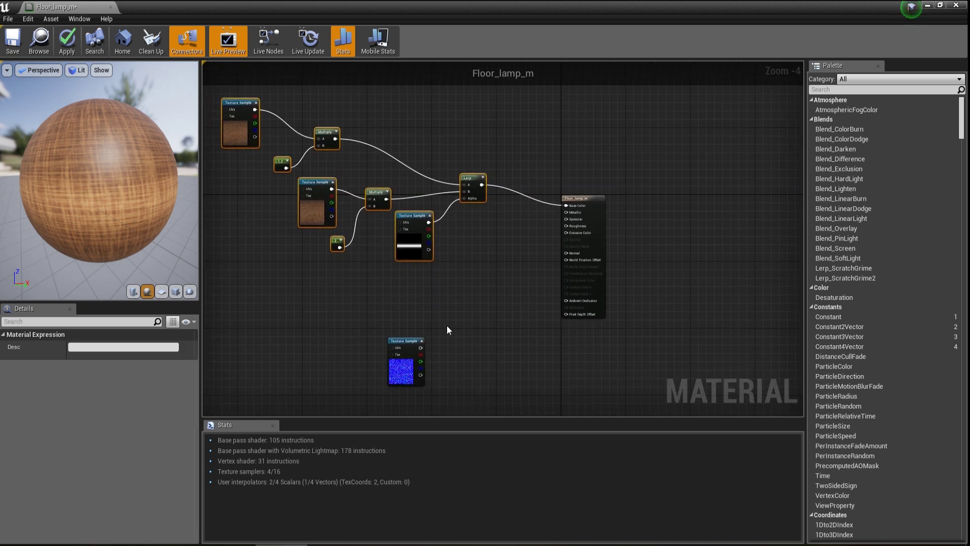
pyautogui.scroll(2, 444, 233)
# Step: Duplicate the lamp_alfa texture node and place the copy below the Base Color network
pyautogui.click(412, 268)
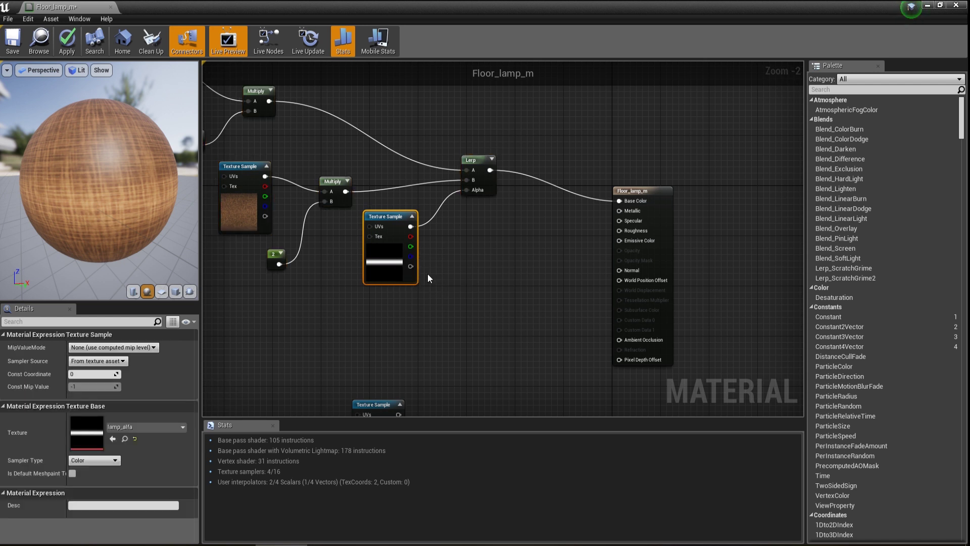
pyautogui.hotkey('ctrl', 'w')
pyautogui.moveTo(498, 330); pyautogui.dragTo(517, 337)
pyautogui.moveTo(505, 256); pyautogui.dragTo(547, 196, button='right')
pyautogui.moveTo(534, 276); pyautogui.dragTo(522, 289)
pyautogui.scroll(1, 552, 268)
pyautogui.scroll(1, 553, 272)
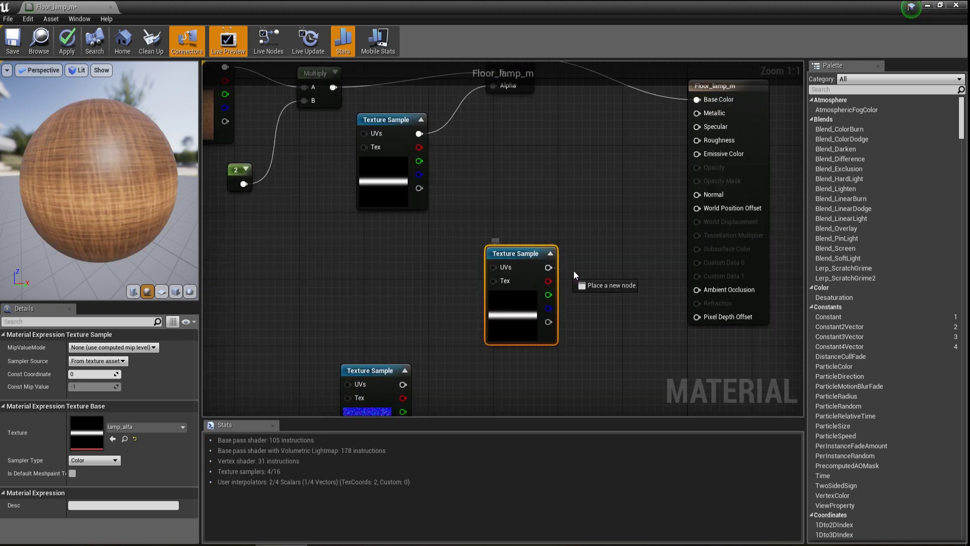
# Step: Add a LinearInterpolate node driven by the copied lamp_alfa texture and arrange the two nodes between the network and the output node
pyautogui.moveTo(686, 158); pyautogui.dragTo(613, 191)
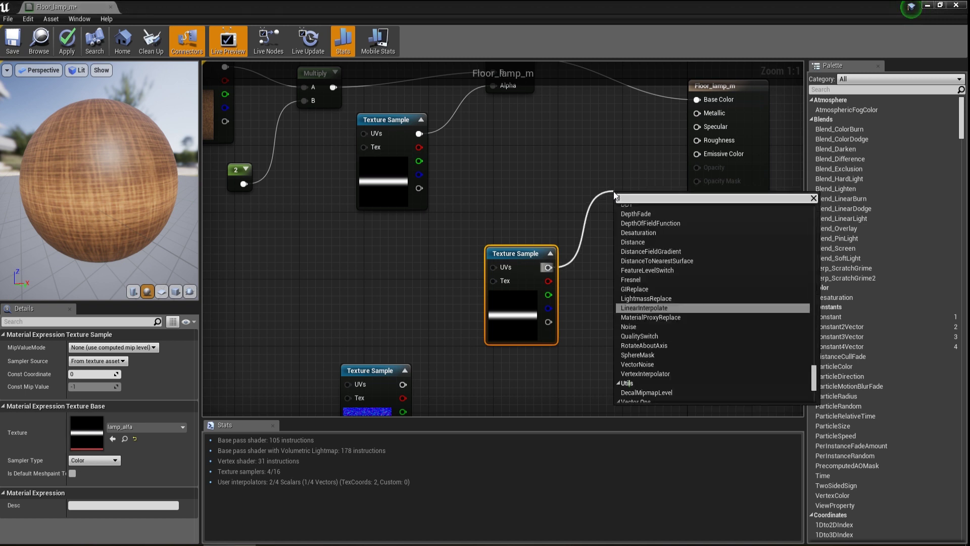
pyautogui.click(651, 309)
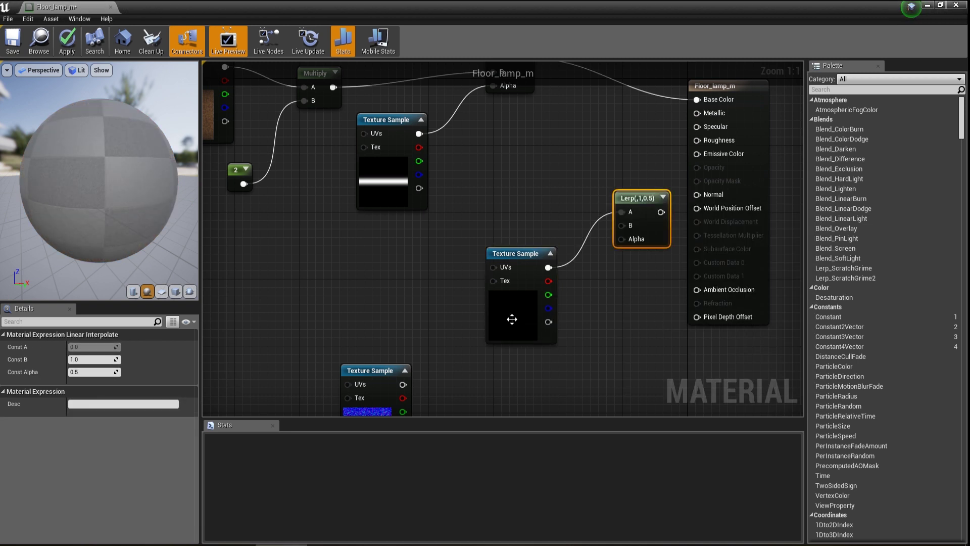
pyautogui.moveTo(514, 307); pyautogui.dragTo(507, 323)
pyautogui.moveTo(624, 198); pyautogui.dragTo(577, 195)
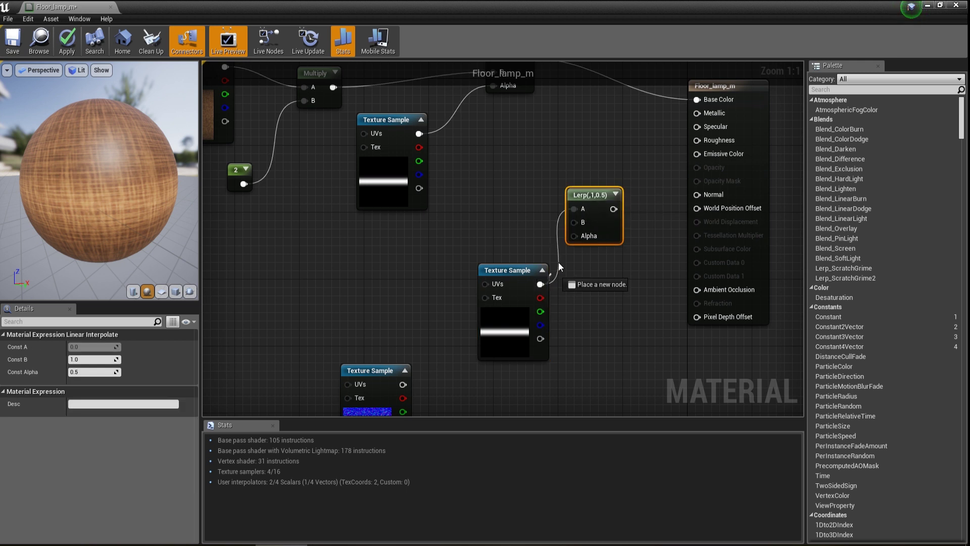
# Step: Connect the lamp_alfa copy to the new Lerp's Alpha and the Lerp to Emissive Color, and check the preview sphere
pyautogui.moveTo(573, 237); pyautogui.dragTo(573, 237)
pyautogui.moveTo(615, 209); pyautogui.dragTo(697, 153)
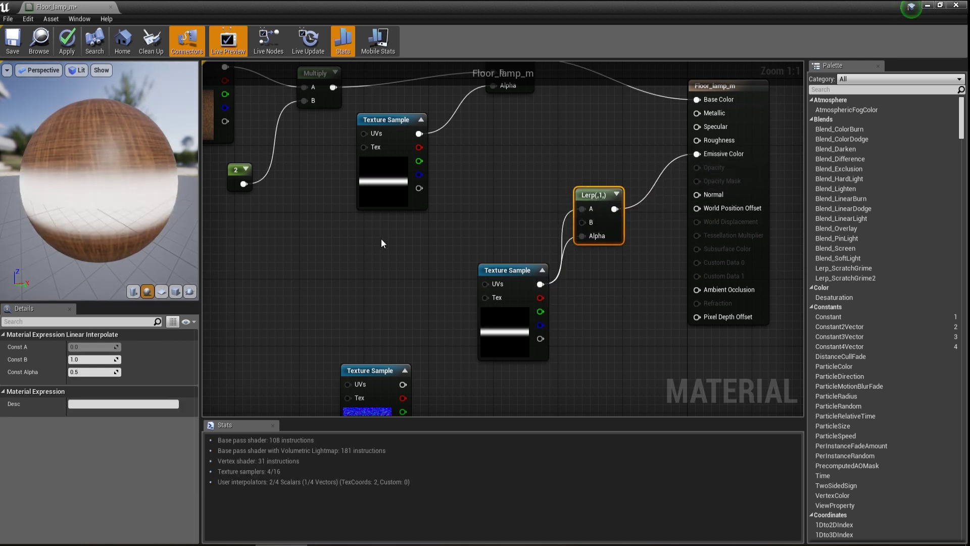
pyautogui.moveTo(151, 256); pyautogui.dragTo(75, 186)
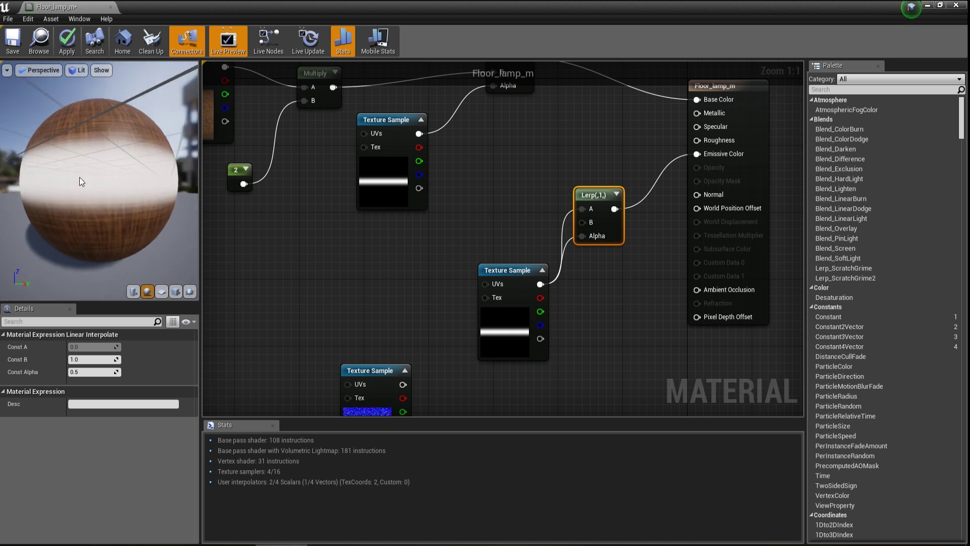
# Step: Place two Constant3Vector nodes below the Base Color network and connect them to the emissive Lerp's A and B inputs
pyautogui.moveTo(384, 188); pyautogui.dragTo(386, 164)
pyautogui.moveTo(466, 229); pyautogui.dragTo(543, 268, button='right')
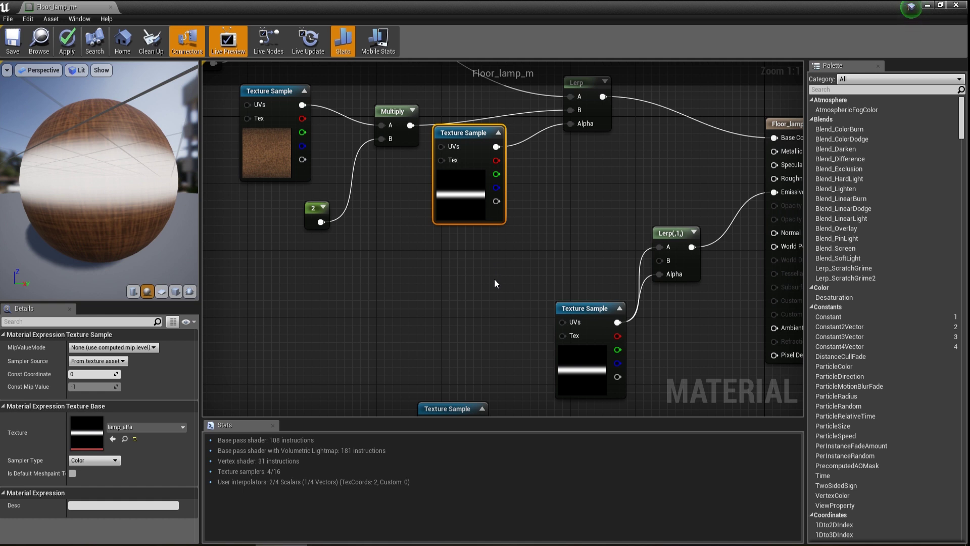
pyautogui.press('3')
pyautogui.click(459, 248)
pyautogui.click(417, 286)
pyautogui.moveTo(489, 274); pyautogui.dragTo(660, 247)
pyautogui.moveTo(479, 308); pyautogui.dragTo(659, 261)
pyautogui.moveTo(440, 338); pyautogui.dragTo(416, 346)
# Step: Set the colour constant feeding the emissive Lerp's A input to a dark grey with value 0.052083
pyautogui.doubleClick(481, 275)
pyautogui.moveTo(632, 359); pyautogui.dragTo(630, 304)
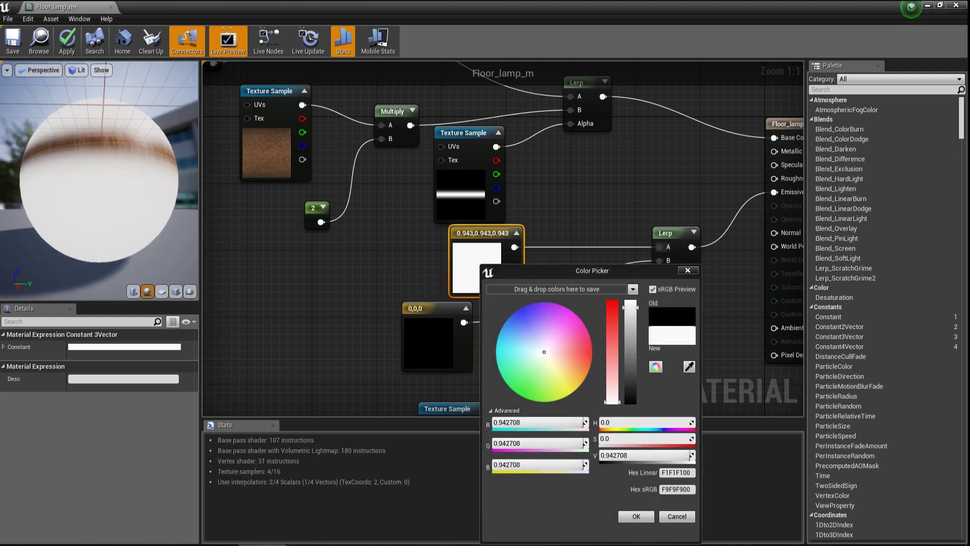
pyautogui.moveTo(630, 310); pyautogui.dragTo(633, 396)
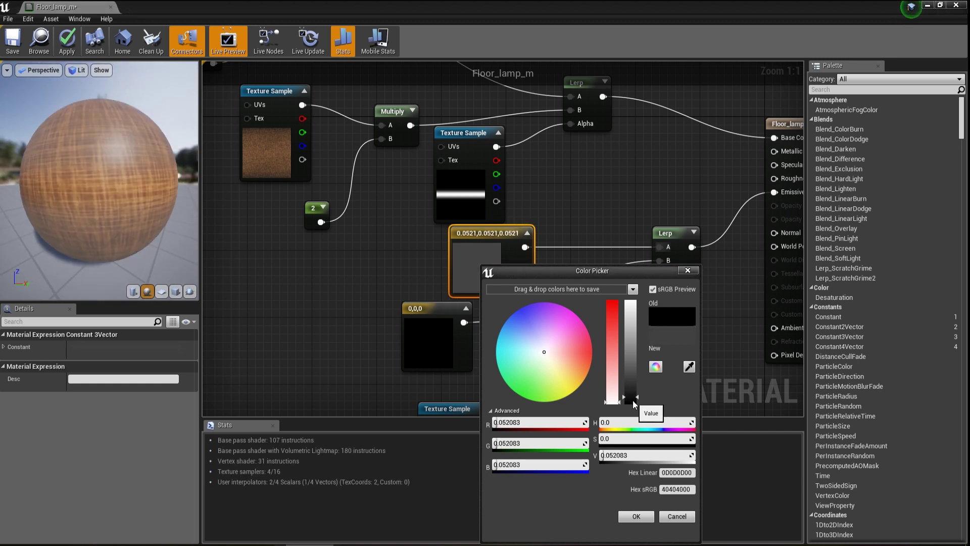
pyautogui.click(636, 516)
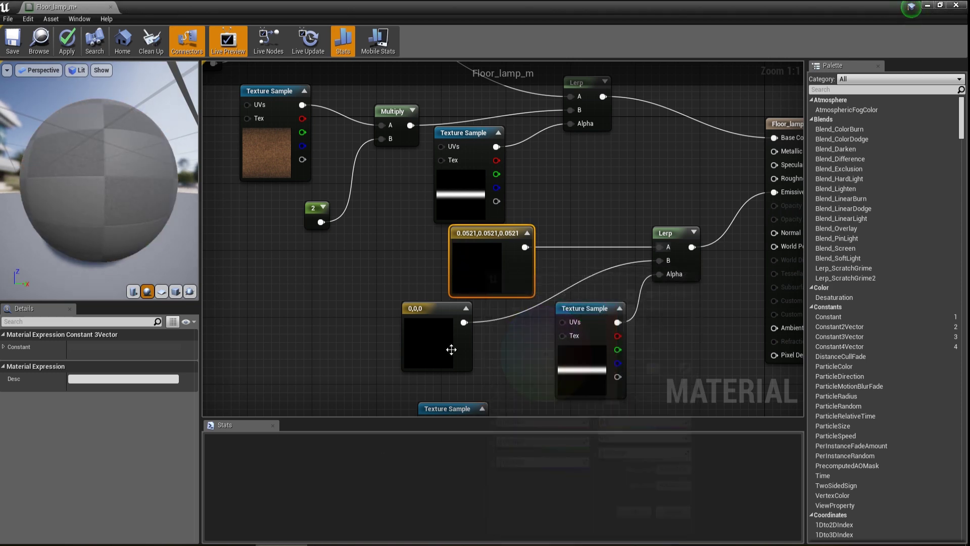
# Step: Tint the colour constant on the emissive Lerp's B input tan (R 0.380208, G 0.249524, B 0.072612) while checking the preview sphere
pyautogui.doubleClick(431, 334)
pyautogui.moveTo(582, 385); pyautogui.dragTo(582, 347)
pyautogui.moveTo(500, 356); pyautogui.dragTo(517, 369)
pyautogui.moveTo(141, 169); pyautogui.dragTo(81, 171)
pyautogui.moveTo(565, 346); pyautogui.dragTo(583, 363)
pyautogui.moveTo(168, 225); pyautogui.dragTo(136, 227)
pyautogui.moveTo(532, 370); pyautogui.dragTo(529, 374)
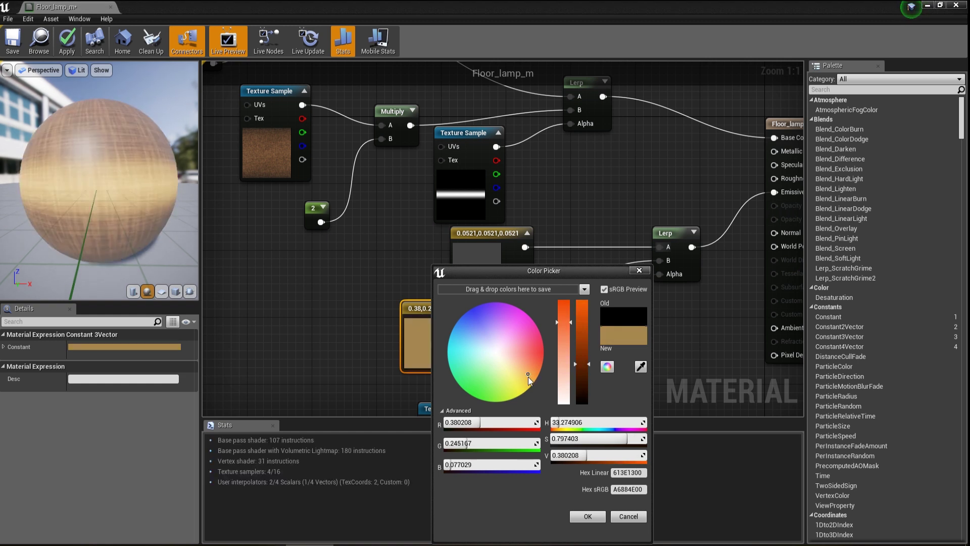
pyautogui.moveTo(528, 374); pyautogui.dragTo(528, 376)
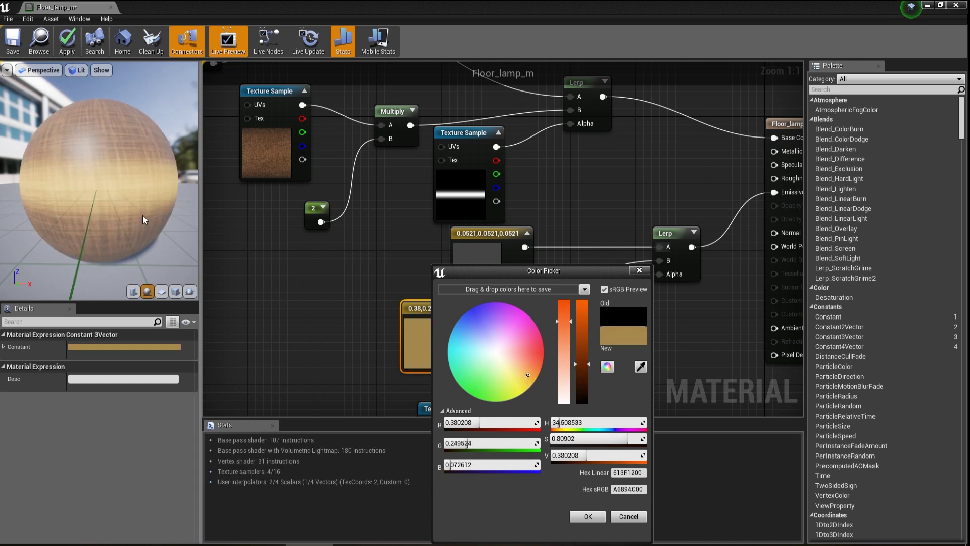
# Step: Darken the tan to value 0.1875 with hue 29.197487 and saturation 0.811431, check the preview, and accept the colour
pyautogui.moveTo(583, 364); pyautogui.dragTo(586, 384)
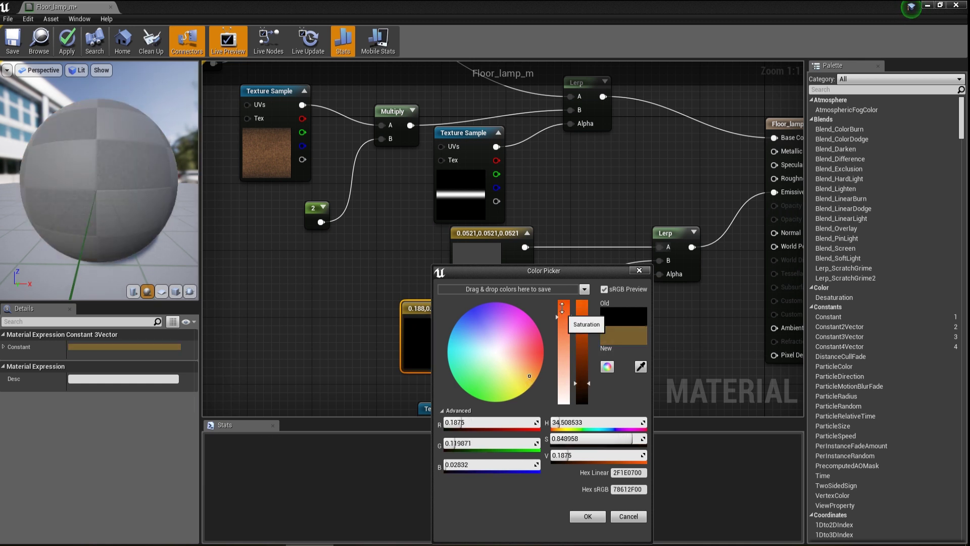
pyautogui.click(530, 372)
pyautogui.click(530, 371)
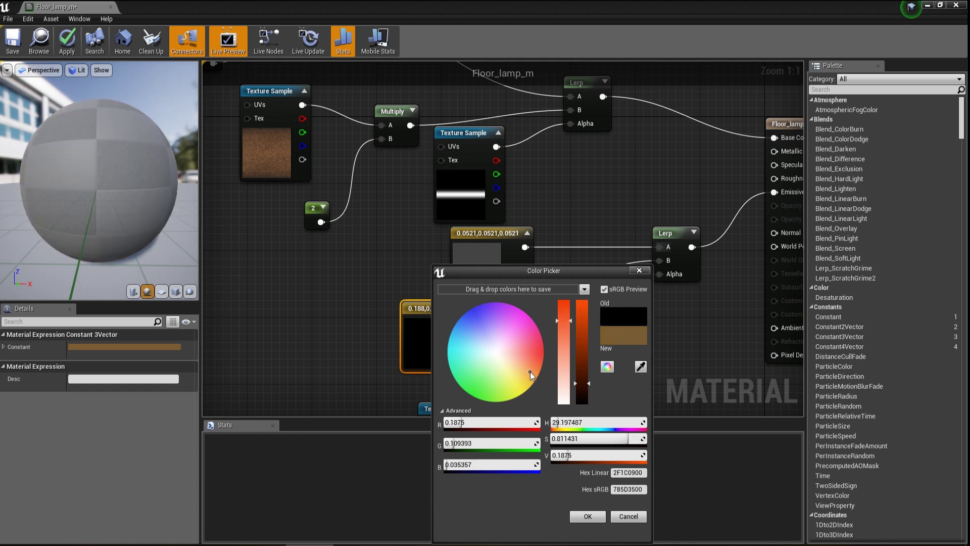
pyautogui.moveTo(96, 268); pyautogui.dragTo(108, 240)
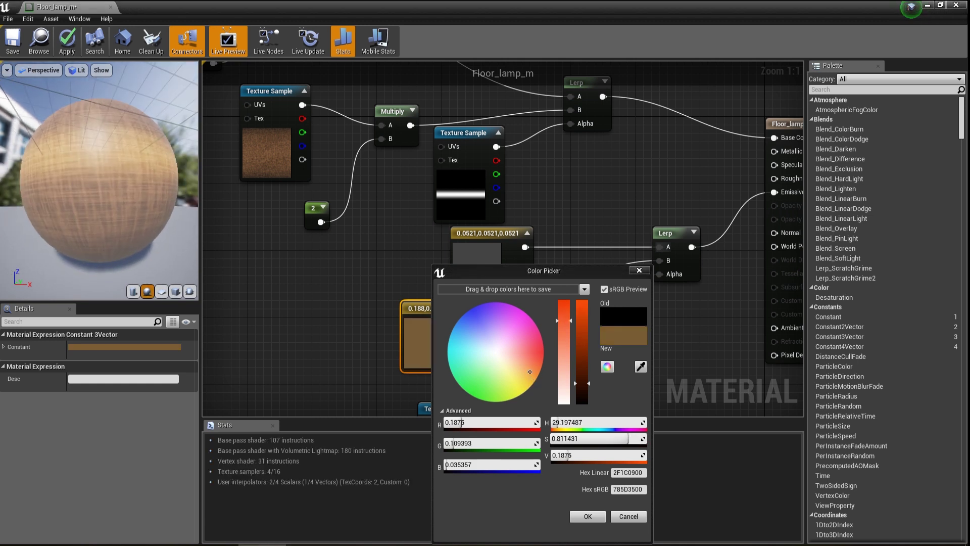
pyautogui.click(578, 519)
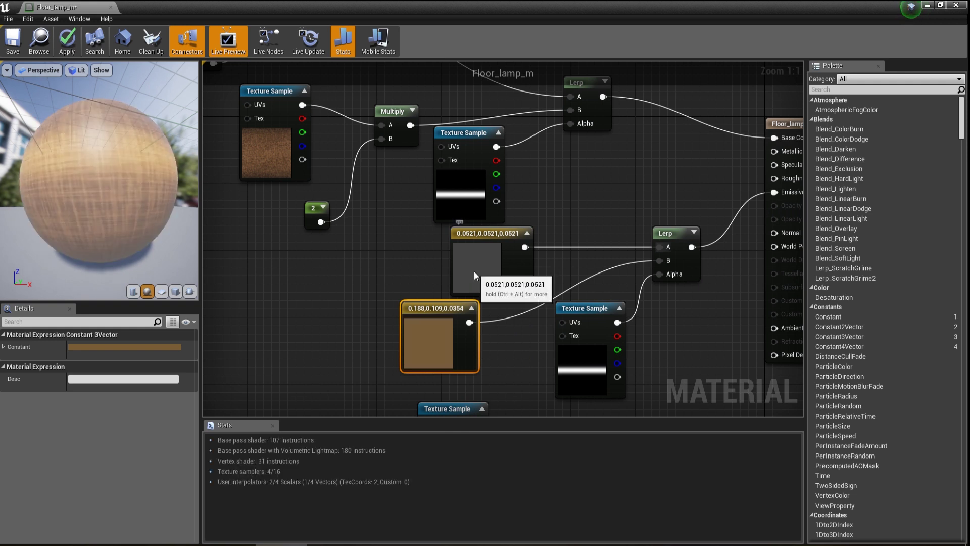
# Step: Darken the grey colour constant on the emissive Lerp's A input to value 0.010417
pyautogui.doubleClick(472, 272)
pyautogui.moveTo(632, 400); pyautogui.dragTo(629, 401)
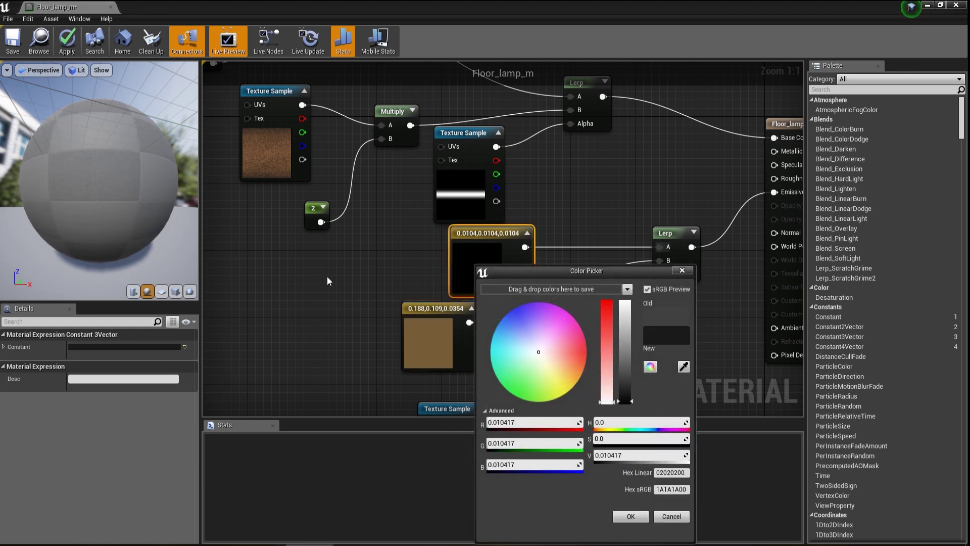
pyautogui.click(636, 518)
# Step: Select the whole Base Color network and move it up and away from the Floor_lamp_m output node
pyautogui.scroll(-3, 519, 308)
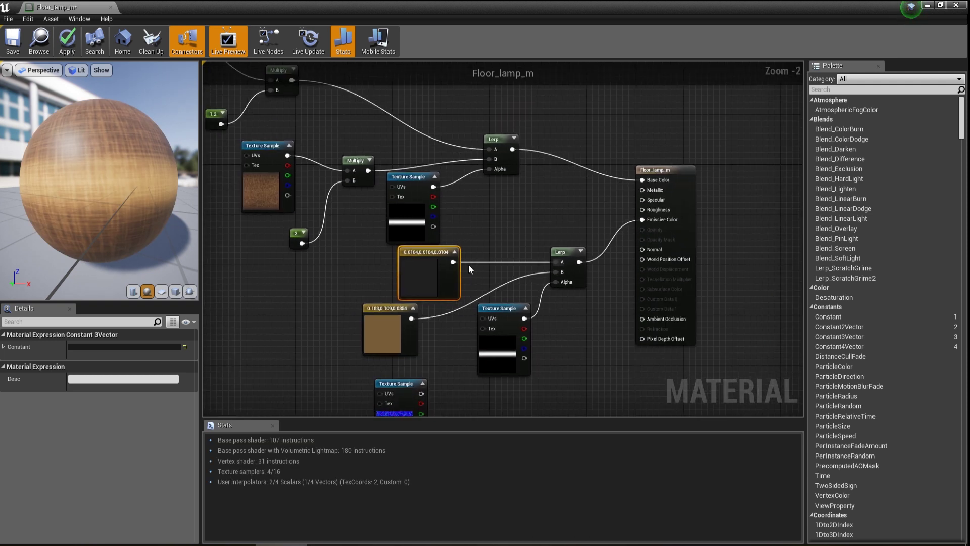
pyautogui.scroll(-2, 483, 280)
pyautogui.moveTo(241, 108); pyautogui.dragTo(510, 279)
pyautogui.moveTo(437, 250); pyautogui.dragTo(356, 172)
# Step: Add a Multiply node with its A input fed by the Base Color Lerp's output
pyautogui.scroll(2, 469, 190)
pyautogui.moveTo(414, 116); pyautogui.dragTo(487, 211)
pyautogui.write('mul')
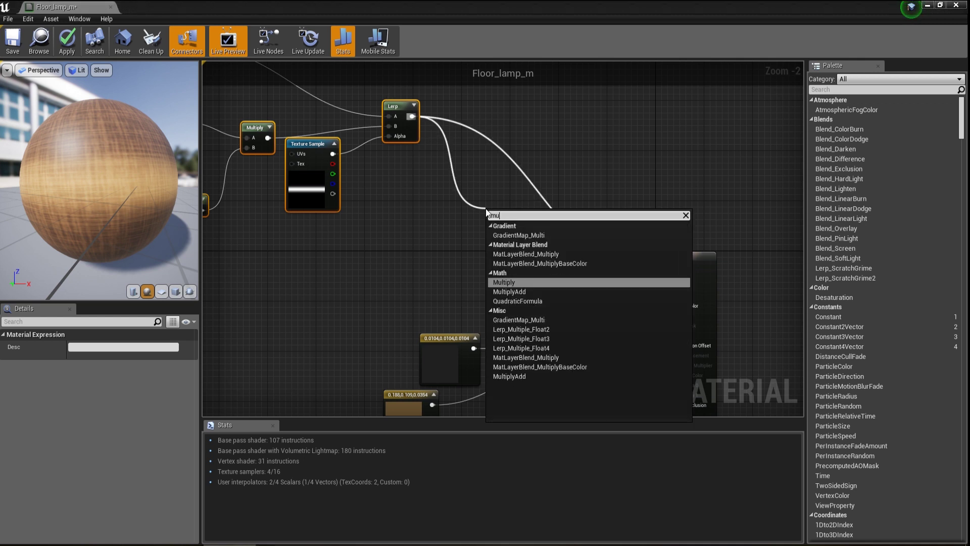
pyautogui.click(519, 282)
# Step: Feed the new Multiply node's B input from a new Constant set to 1
pyautogui.moveTo(489, 234); pyautogui.dragTo(413, 280)
pyautogui.write('co')
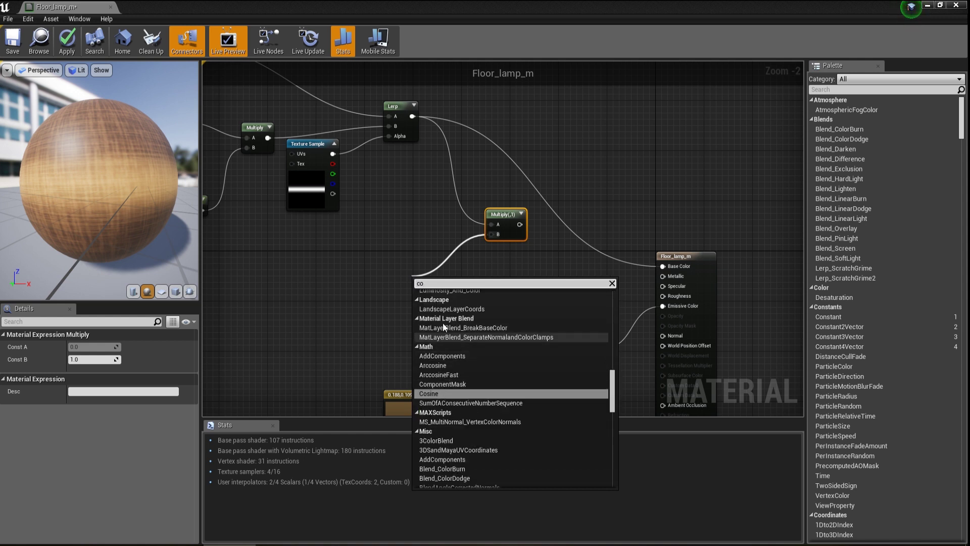
pyautogui.write('n')
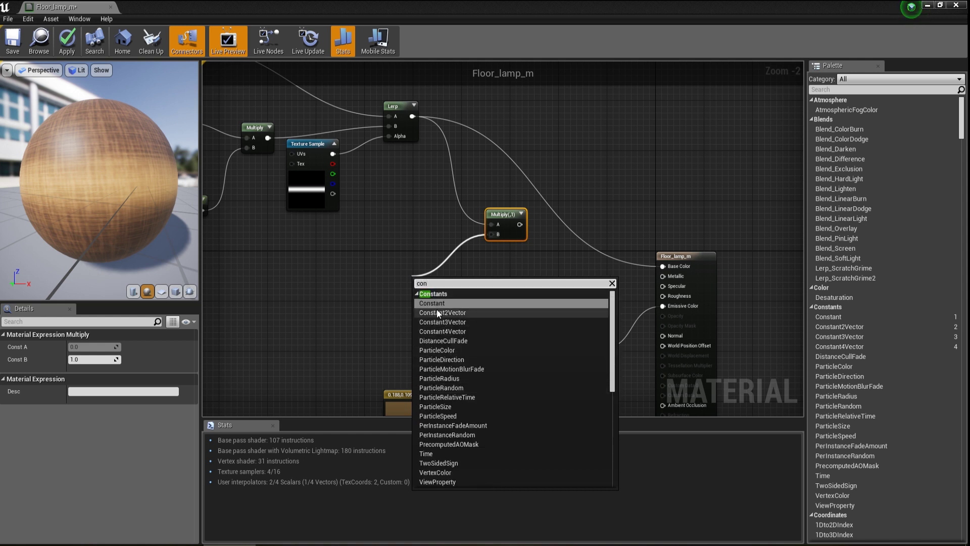
pyautogui.press('Return')
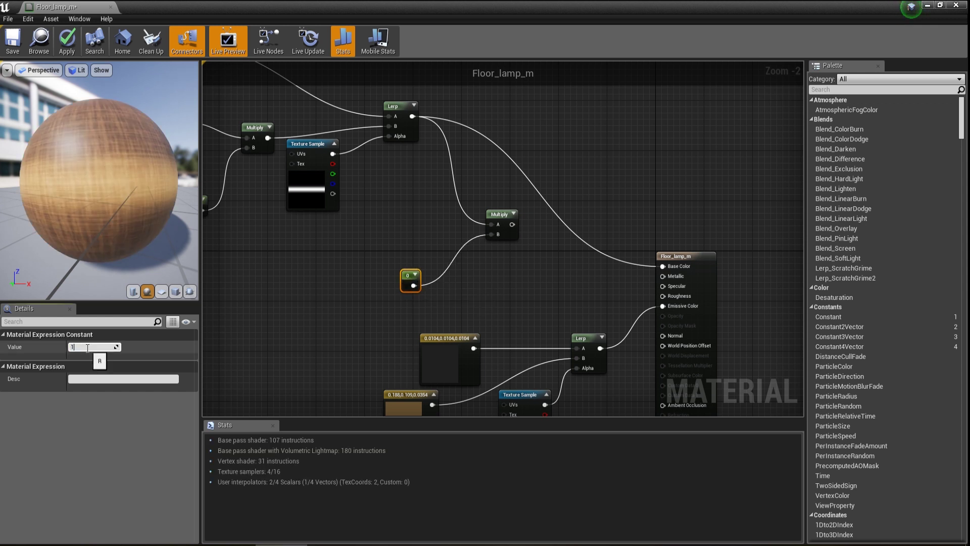
pyautogui.press('Return')
# Step: Connect the new Multiply node to Base Color and set its Constant to 1.5
pyautogui.moveTo(512, 224); pyautogui.dragTo(662, 267)
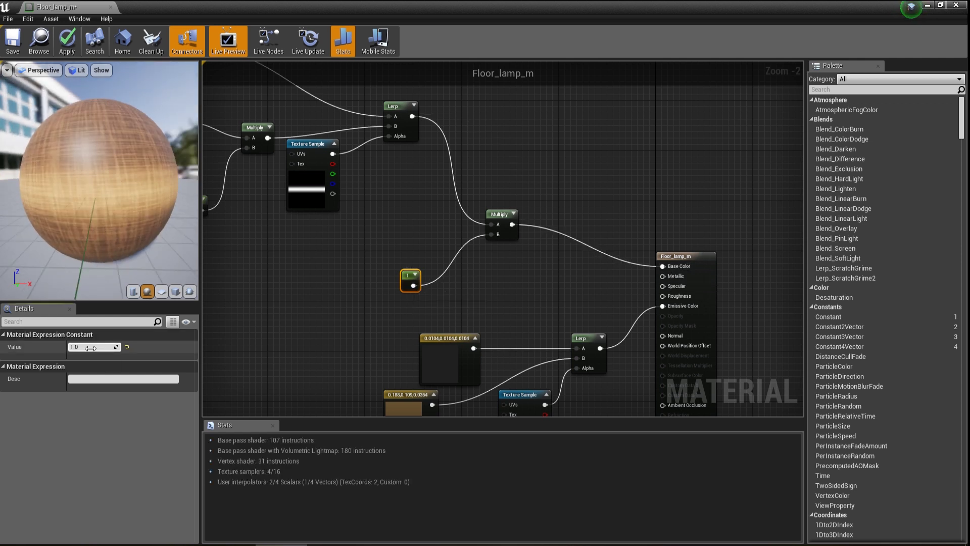
pyautogui.write('.5')
pyautogui.press('Return')
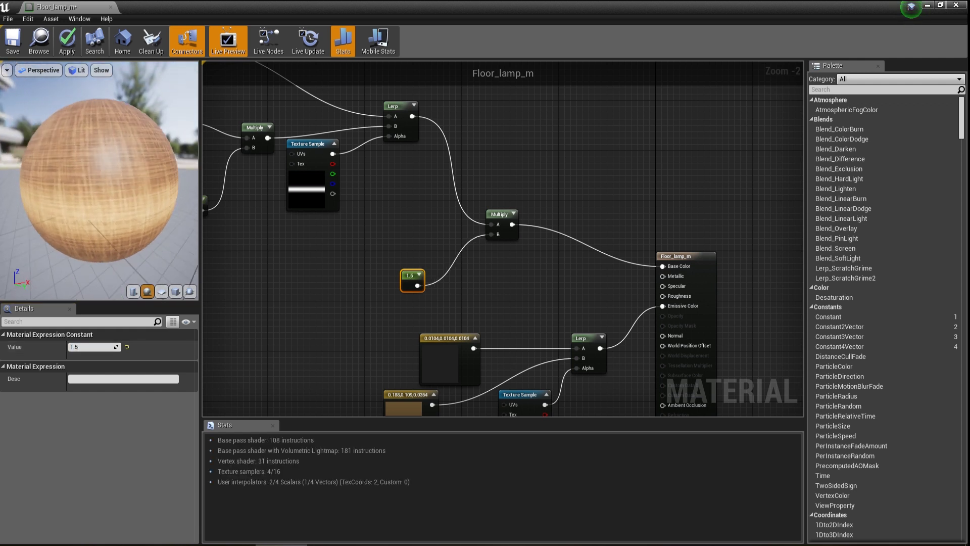
# Step: Offset the tan constant and move the whole emissive network farther from the Floor_lamp_m output node
pyautogui.moveTo(476, 405); pyautogui.dragTo(482, 295, button='right')
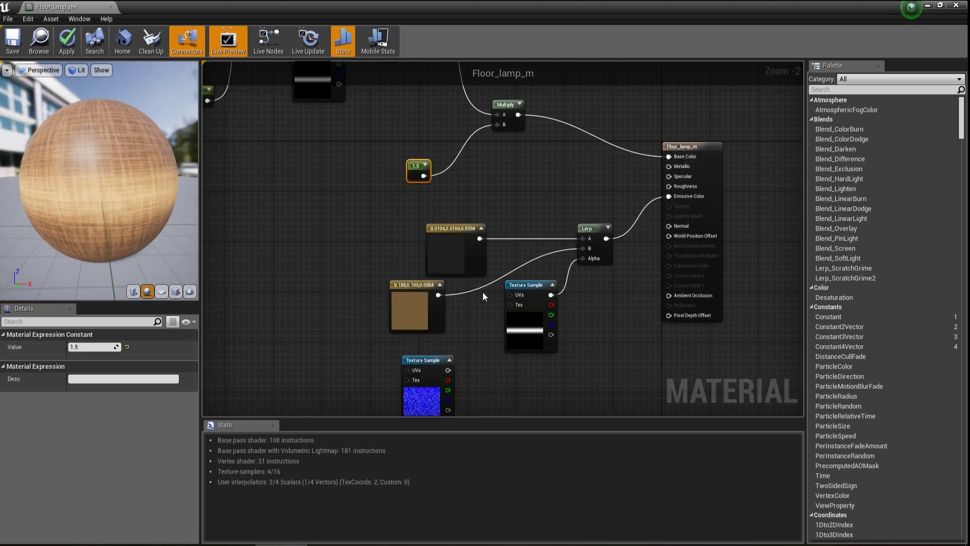
pyautogui.moveTo(405, 314); pyautogui.dragTo(385, 319)
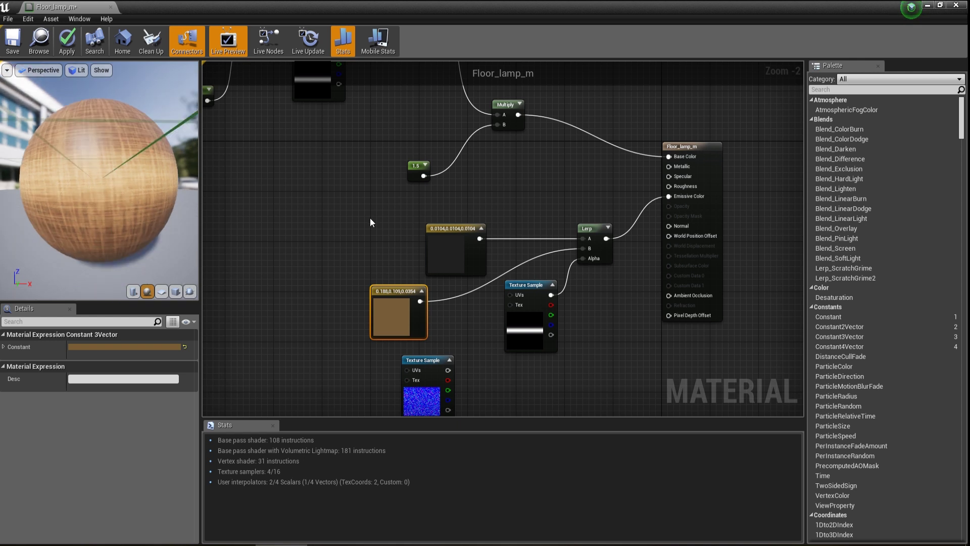
pyautogui.moveTo(581, 350); pyautogui.dragTo(582, 351)
pyautogui.moveTo(539, 313); pyautogui.dragTo(350, 313)
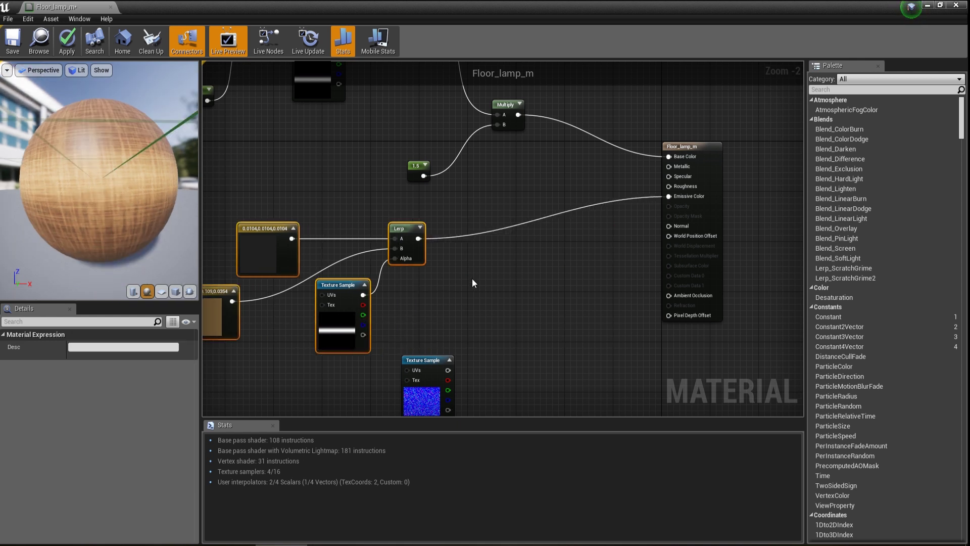
# Step: Add a Multiply node with its A input fed by the emissive Lerp's output
pyautogui.moveTo(418, 238); pyautogui.dragTo(504, 253)
pyautogui.write('mul')
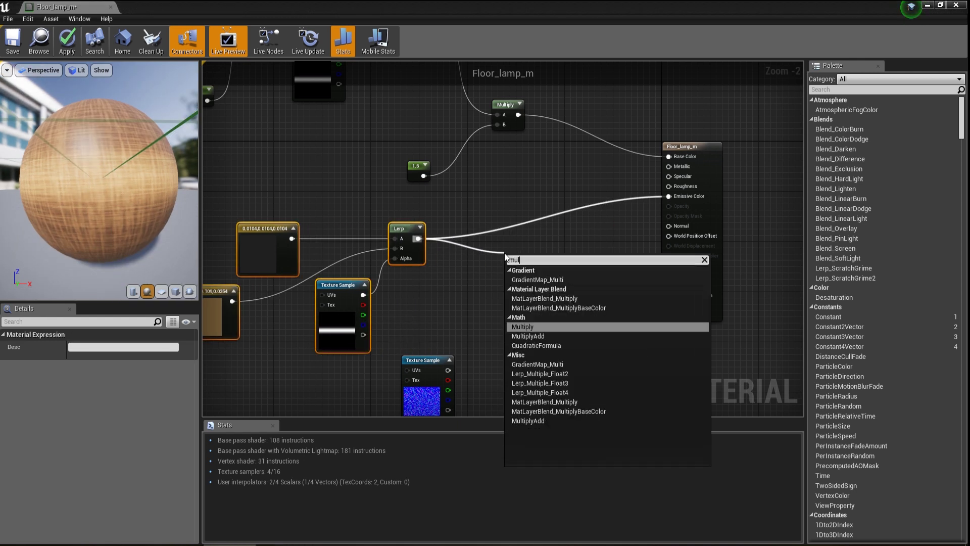
pyautogui.click(524, 328)
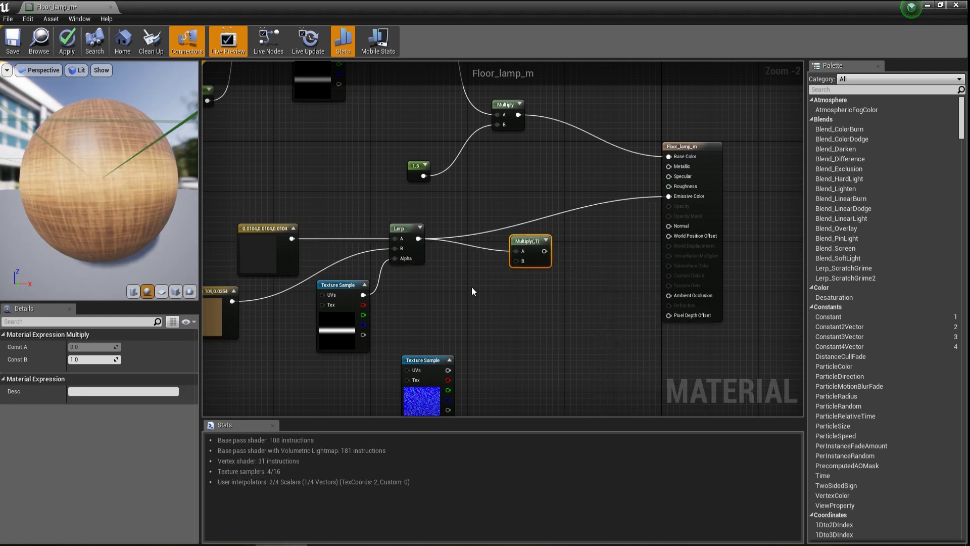
# Step: Feed the emissive Multiply's B input from a new Constant set to 0.3 and connect the Multiply to Emissive Color
pyautogui.click(452, 297)
pyautogui.moveTo(461, 308); pyautogui.dragTo(669, 196)
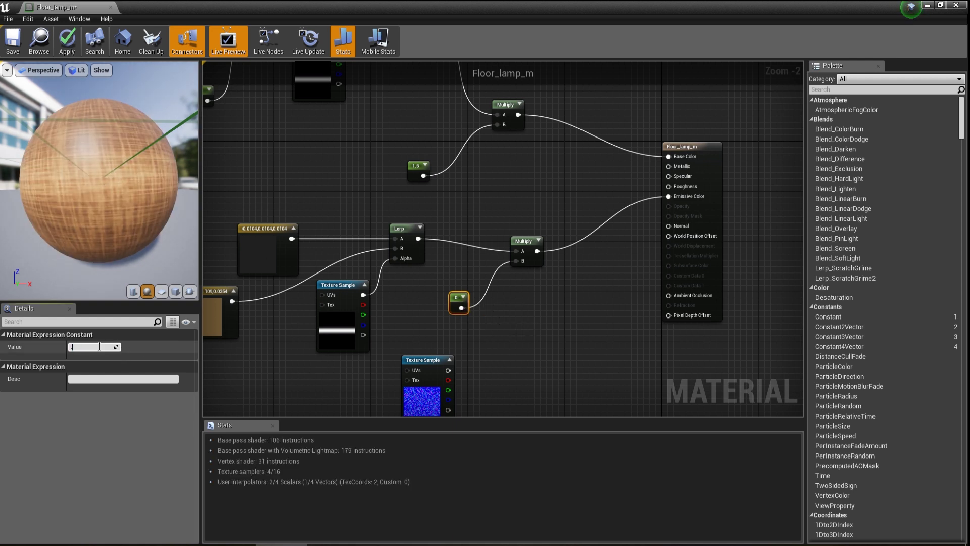
pyautogui.press('Return')
pyautogui.moveTo(131, 188); pyautogui.dragTo(189, 196)
# Step: Reposition the dark grey constant and the lamp_alfa copy to space out the emissive network
pyautogui.moveTo(396, 299); pyautogui.dragTo(460, 277, button='right')
pyautogui.moveTo(316, 233); pyautogui.dragTo(328, 219)
pyautogui.moveTo(401, 310); pyautogui.dragTo(395, 316)
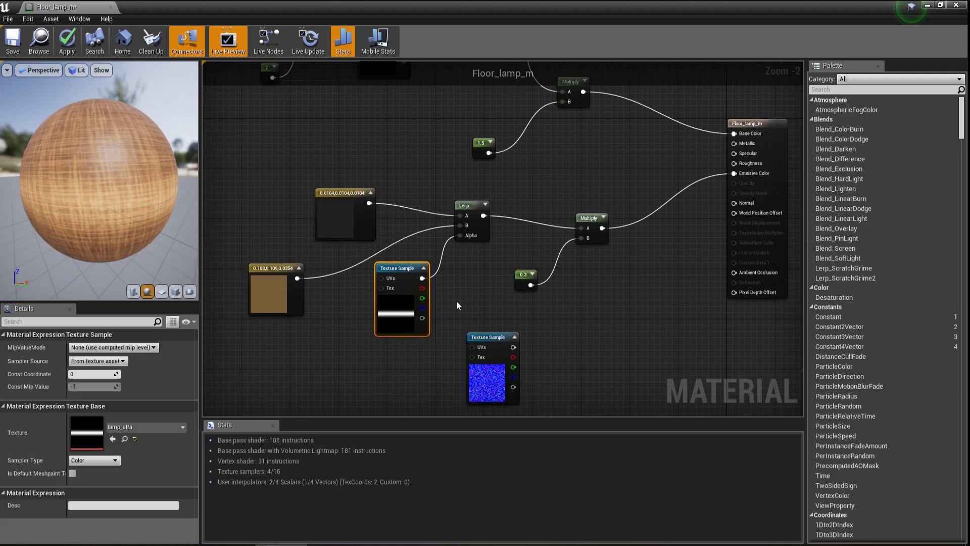
# Step: Try 0.8 for the emissive Multiply's Constant, check the preview sphere, and set it to 3
pyautogui.click(526, 278)
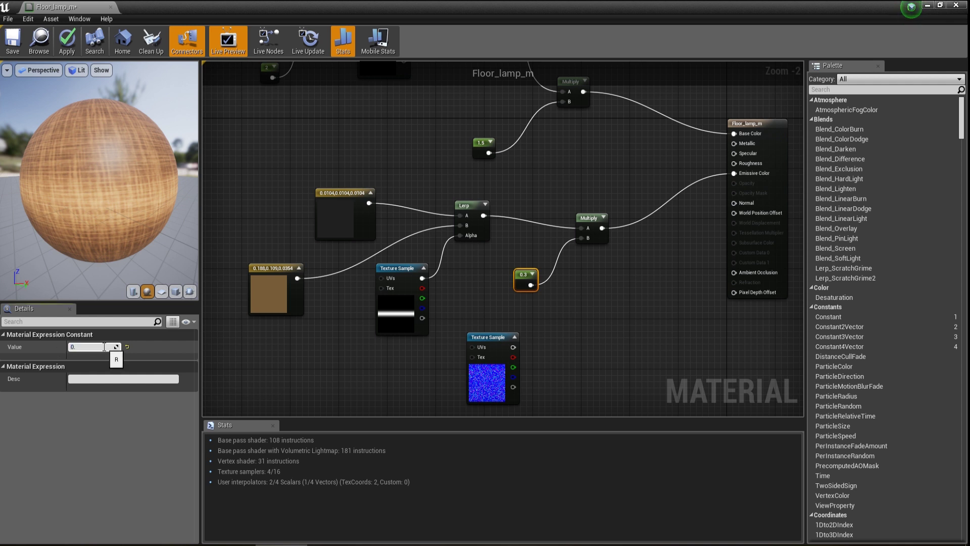
pyautogui.press('Return')
pyautogui.moveTo(83, 222); pyautogui.dragTo(154, 203)
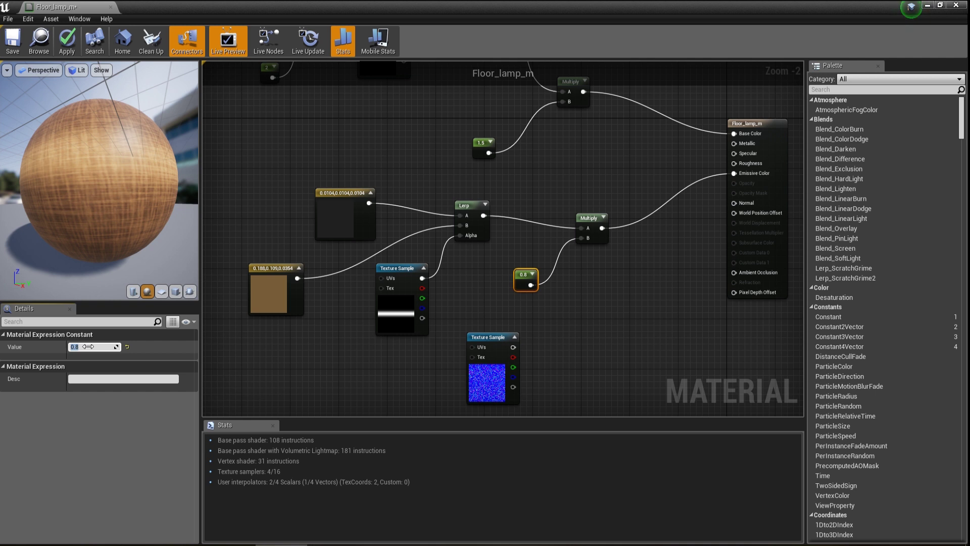
pyautogui.write('3')
pyautogui.press('Return')
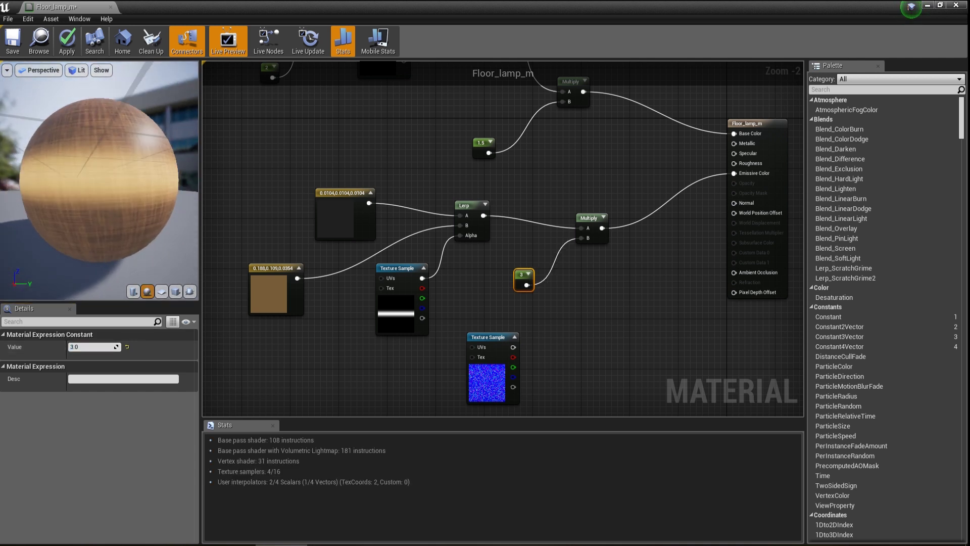
# Step: Recolor the brown emissive Constant3Vector to a darker, more saturated orange-brown of 0.0833, 0.0544, 0.0147
pyautogui.doubleClick(272, 288)
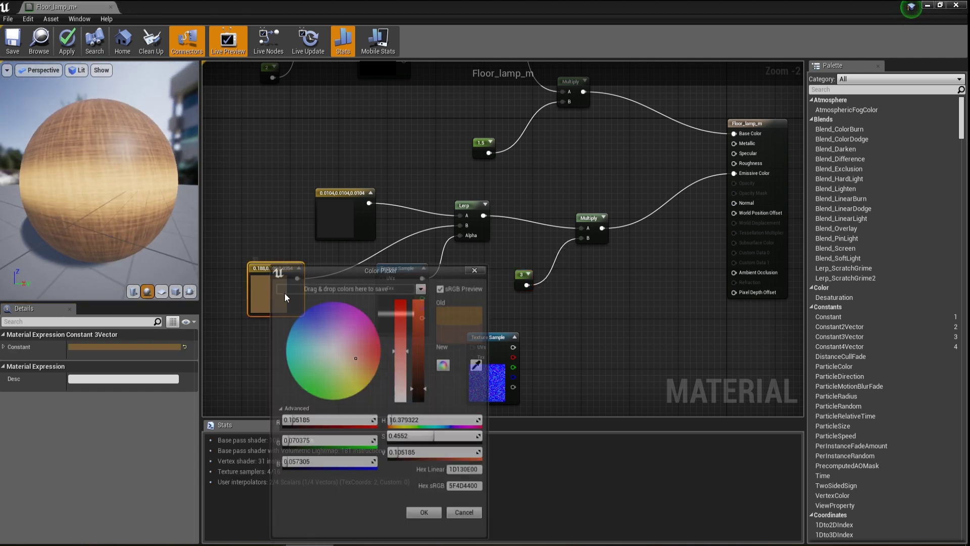
pyautogui.moveTo(425, 384); pyautogui.dragTo(426, 393)
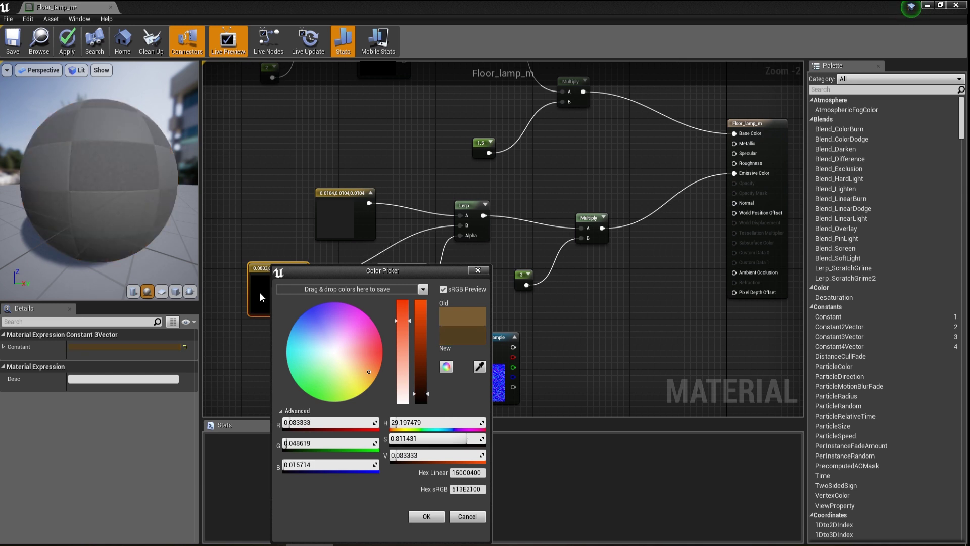
pyautogui.moveTo(164, 163); pyautogui.dragTo(136, 163)
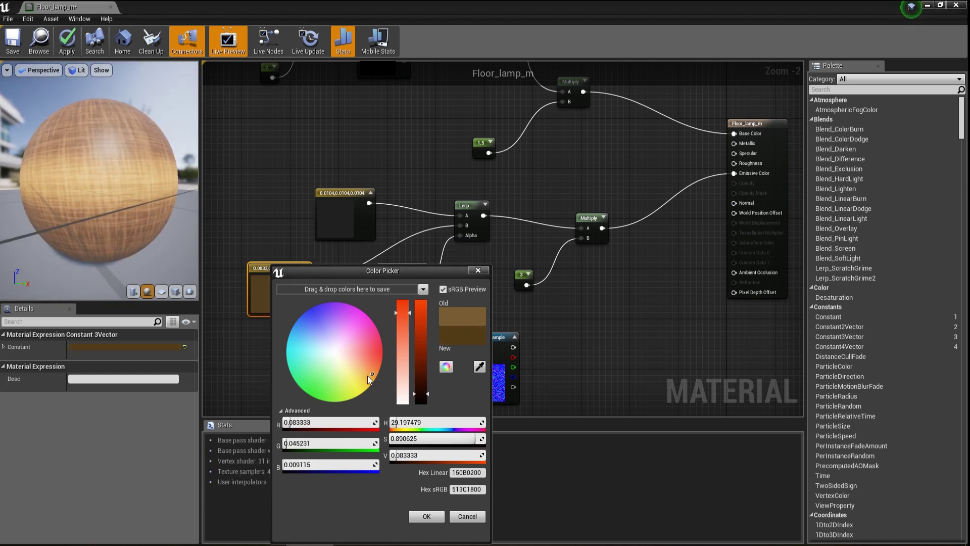
pyautogui.click(368, 374)
pyautogui.click(437, 513)
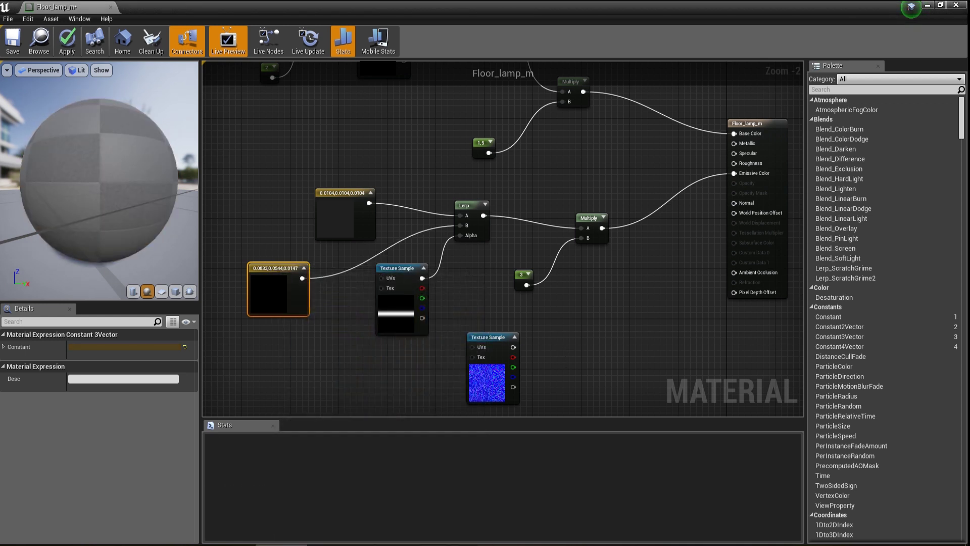
# Step: Move the emissive node network and the fabric normal texture sample farther from the material output, and check the preview sphere
pyautogui.scroll(-1, 562, 347)
pyautogui.moveTo(226, 199); pyautogui.dragTo(548, 293)
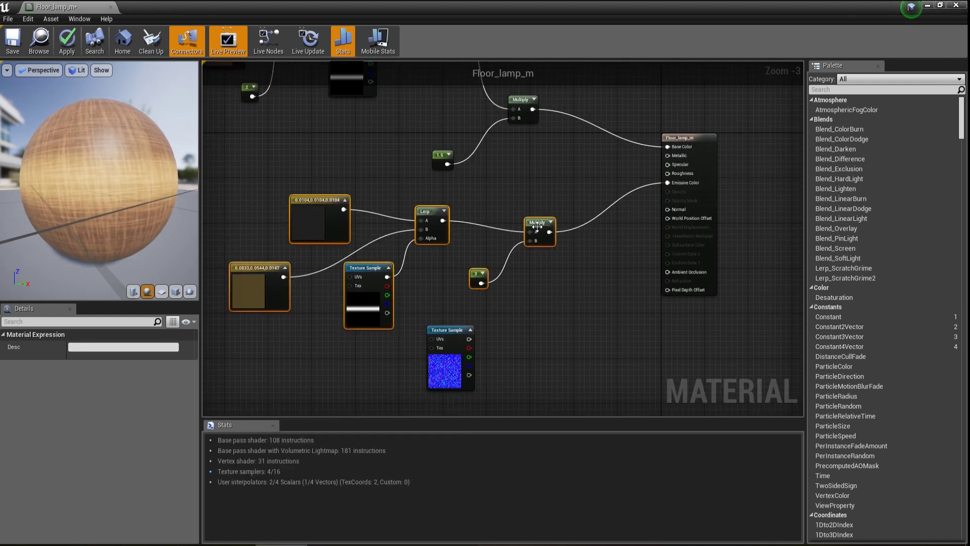
pyautogui.moveTo(538, 227); pyautogui.dragTo(477, 228)
pyautogui.moveTo(435, 374); pyautogui.dragTo(390, 366)
pyautogui.moveTo(106, 141); pyautogui.dragTo(107, 151)
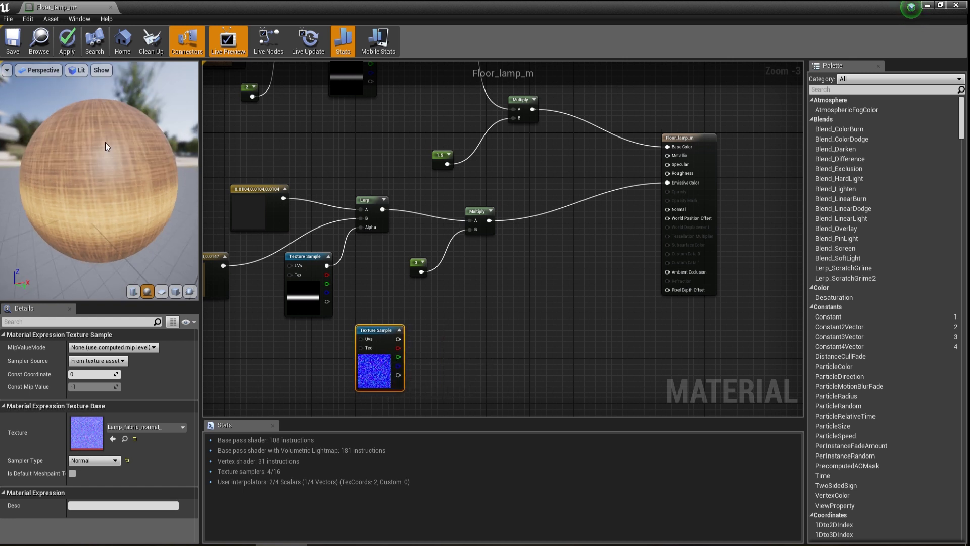
pyautogui.scroll(3, 105, 141)
pyautogui.scroll(-1, 105, 140)
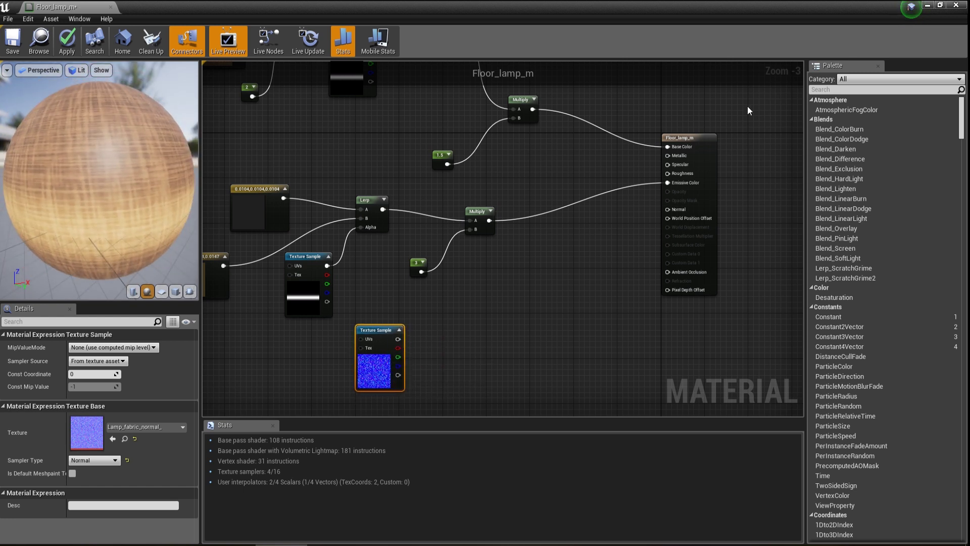
# Step: Add two AppendVector nodes in the empty area beside the fabric normal texture sample
pyautogui.click(822, 89)
pyautogui.write('app')
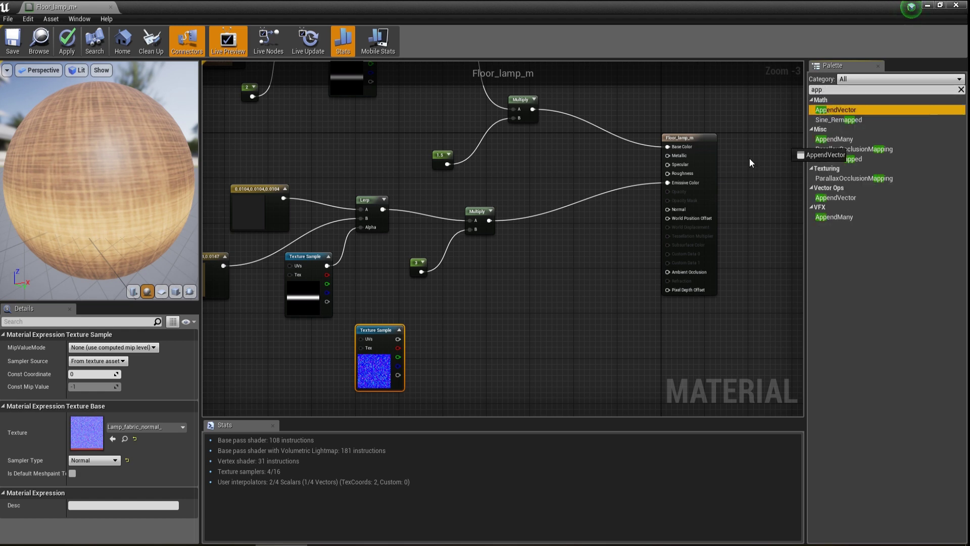
pyautogui.moveTo(507, 276); pyautogui.dragTo(508, 277)
pyautogui.moveTo(836, 110); pyautogui.dragTo(528, 323)
pyautogui.scroll(1, 517, 235)
pyautogui.moveTo(517, 235); pyautogui.dragTo(529, 330)
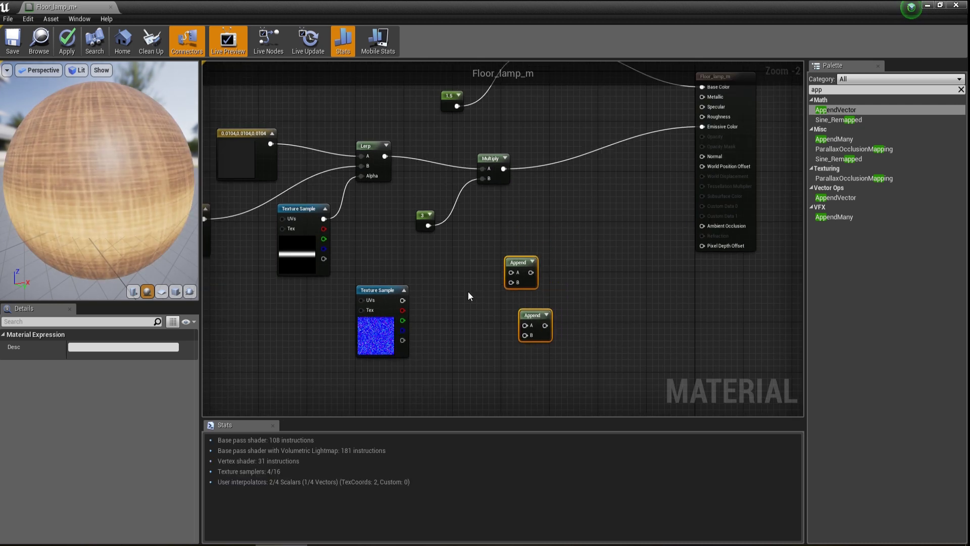
# Step: Add two Multiply nodes between the fabric normal texture sample and the Append nodes
pyautogui.click(428, 282)
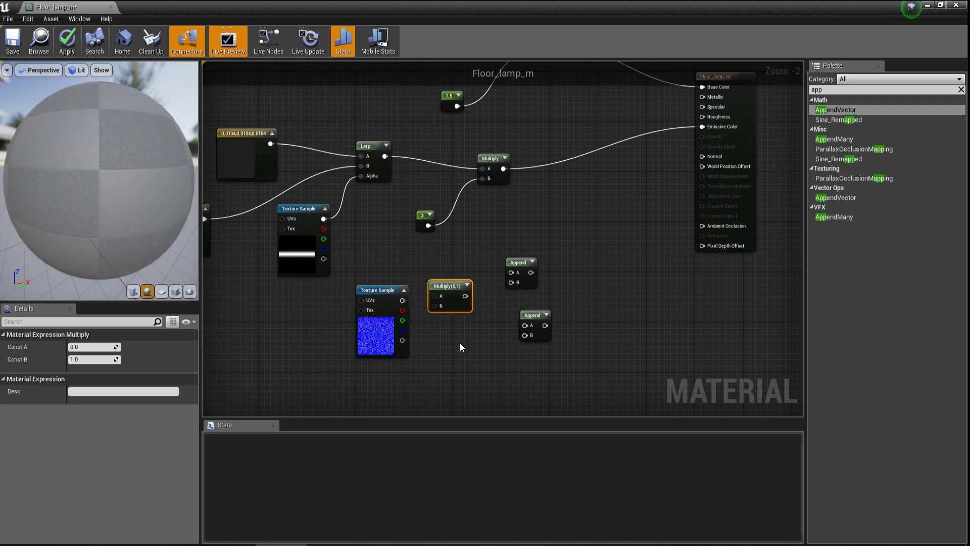
pyautogui.click(460, 342)
pyautogui.moveTo(393, 325); pyautogui.dragTo(374, 331)
pyautogui.scroll(2, 375, 332)
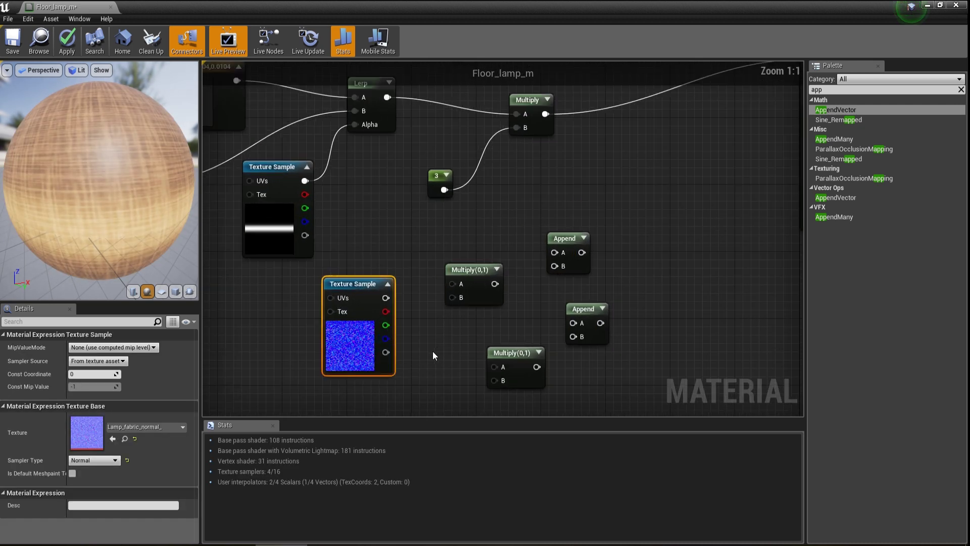
# Step: Add a Constant below the normal texture sample and feed it into the B inputs of both new Multiply nodes
pyautogui.click(405, 383)
pyautogui.moveTo(418, 405); pyautogui.dragTo(432, 321)
pyautogui.moveTo(447, 274); pyautogui.dragTo(452, 268)
pyautogui.moveTo(418, 375); pyautogui.dragTo(459, 363)
pyautogui.moveTo(501, 351); pyautogui.dragTo(483, 321)
pyautogui.moveTo(409, 367); pyautogui.dragTo(395, 369)
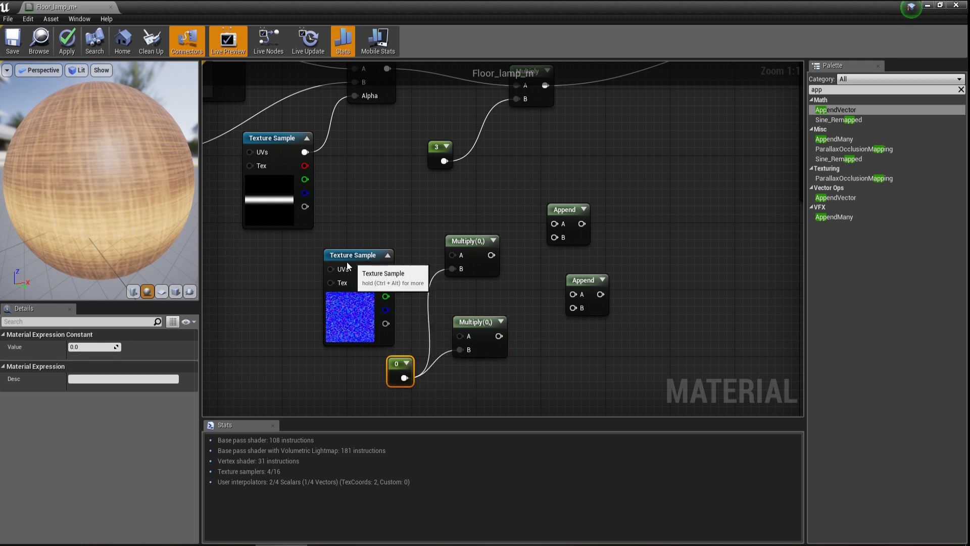
# Step: Feed the normal map's red and green channels into the Multiply nodes' A inputs and combine both results in the first Append
pyautogui.moveTo(348, 261); pyautogui.dragTo(331, 260)
pyautogui.moveTo(458, 260); pyautogui.dragTo(458, 260)
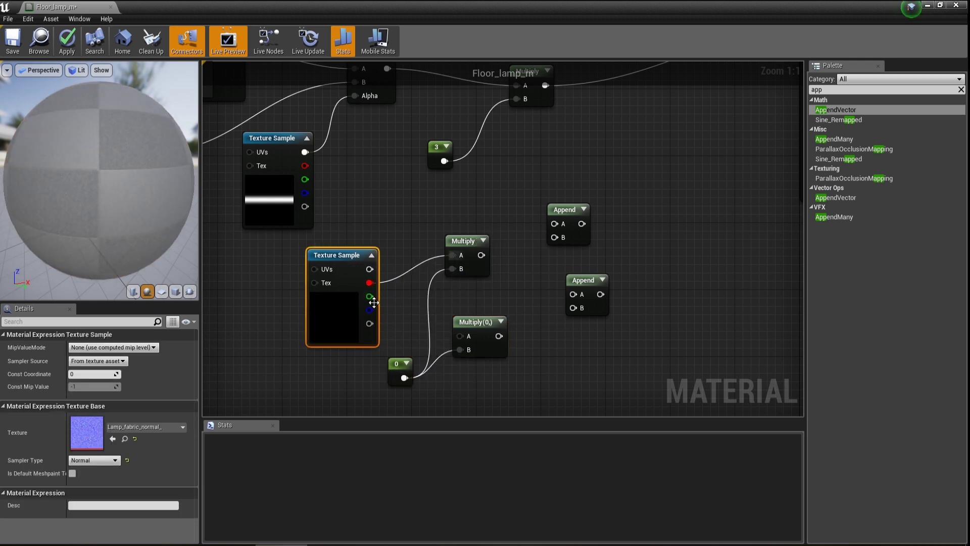
pyautogui.moveTo(369, 297); pyautogui.dragTo(467, 305)
pyautogui.moveTo(480, 254); pyautogui.dragTo(555, 224)
pyautogui.moveTo(480, 319); pyautogui.dragTo(540, 238)
# Step: Combine the first Append with the normal map's blue channel in the second Append and connect it to the material's Normal input
pyautogui.moveTo(581, 280); pyautogui.dragTo(622, 247)
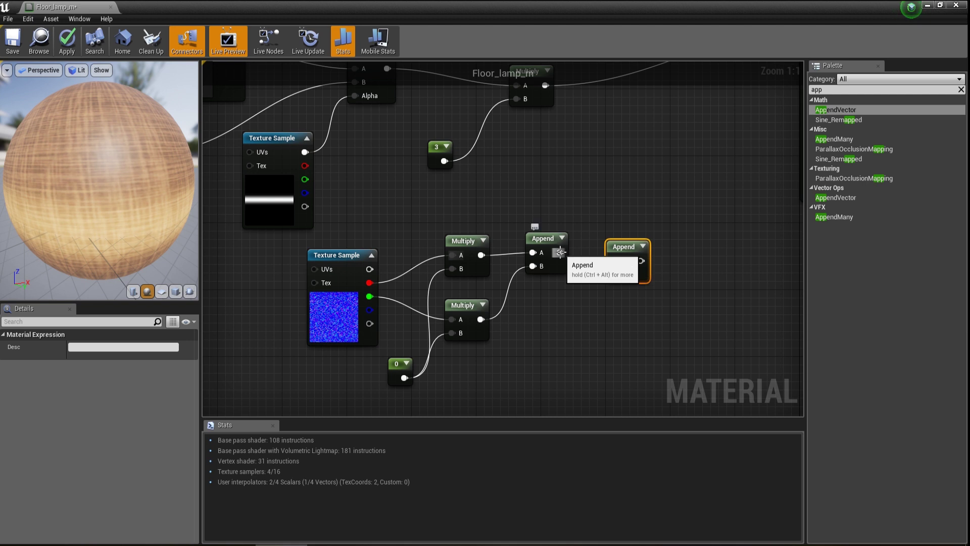
pyautogui.moveTo(560, 252); pyautogui.dragTo(613, 262)
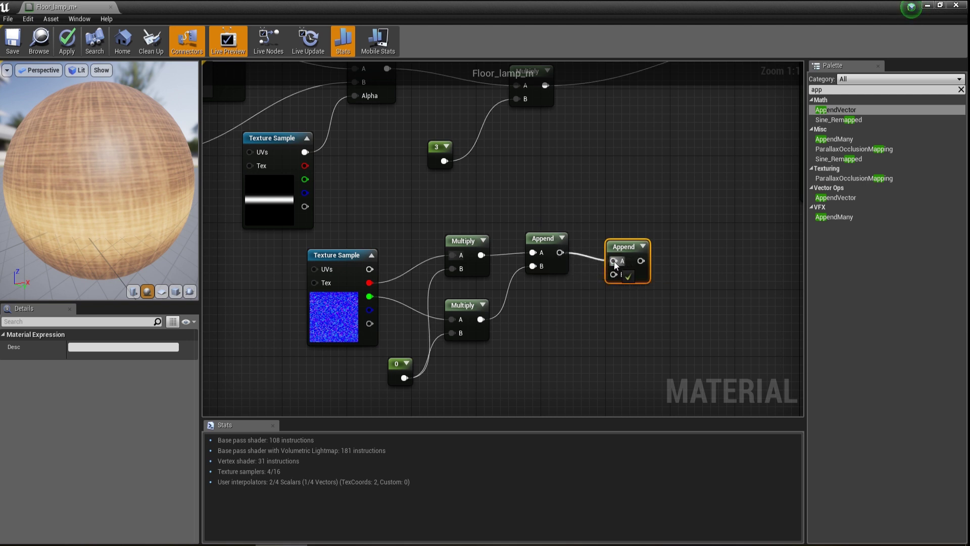
pyautogui.moveTo(369, 311); pyautogui.dragTo(614, 275)
pyautogui.moveTo(638, 322); pyautogui.dragTo(518, 349, button='right')
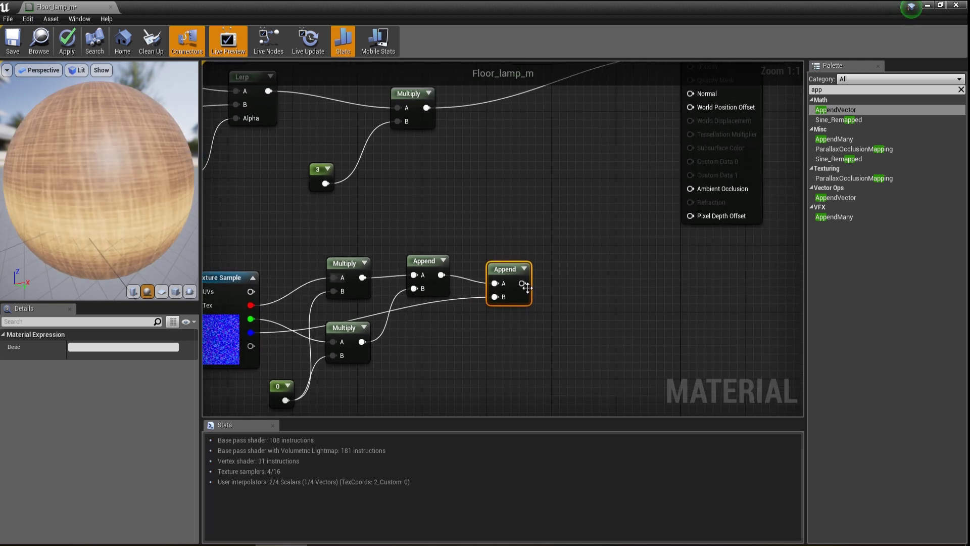
pyautogui.moveTo(523, 284); pyautogui.dragTo(690, 94)
# Step: Set the Constant that multiplies the normal map's red and green channels to 2
pyautogui.moveTo(470, 219); pyautogui.dragTo(574, 176, button='right')
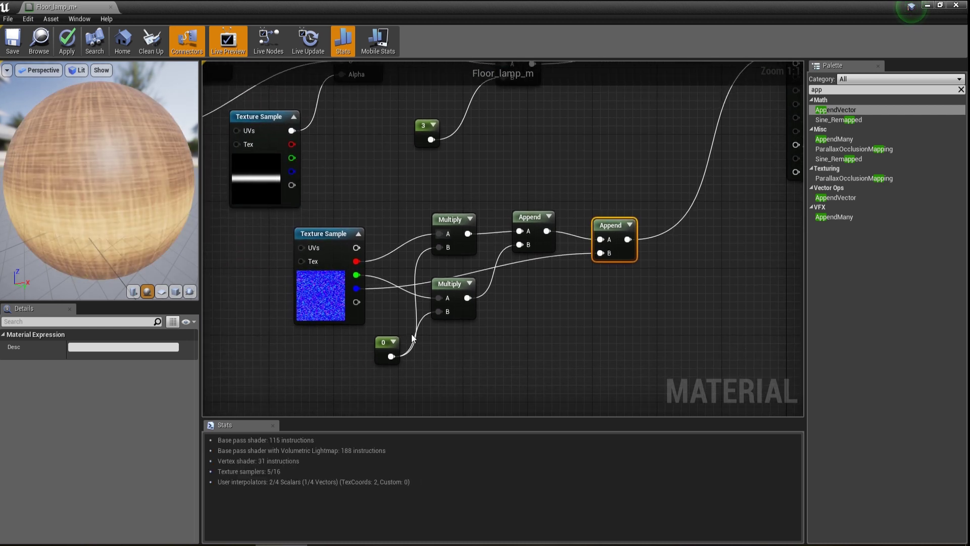
pyautogui.click(387, 352)
pyautogui.moveTo(117, 204); pyautogui.dragTo(120, 180)
pyautogui.moveTo(119, 180); pyautogui.dragTo(120, 197, button='right')
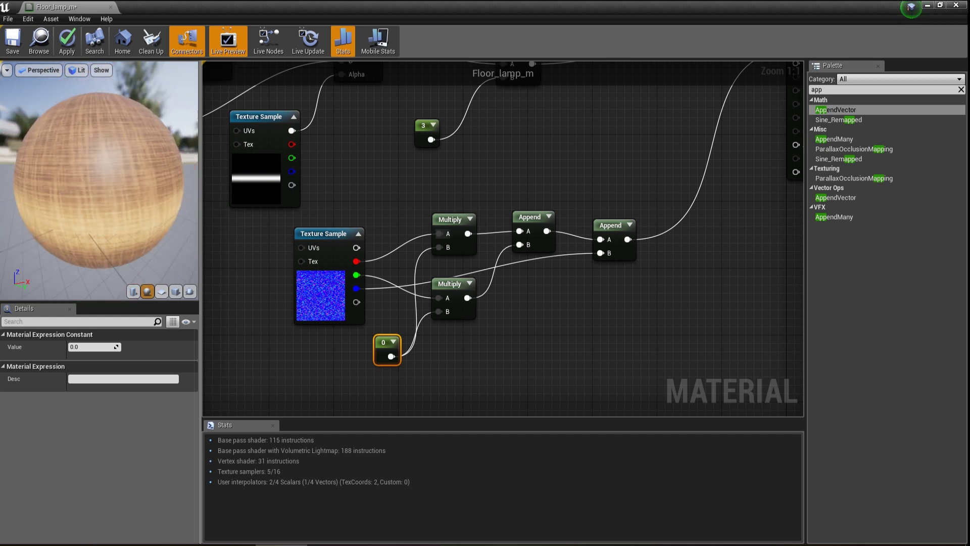
pyautogui.moveTo(132, 201); pyautogui.dragTo(132, 201)
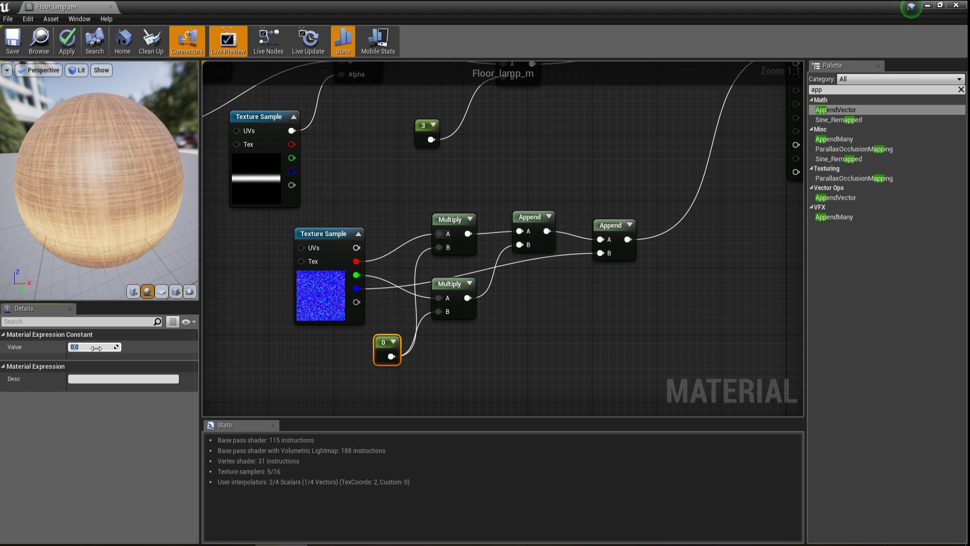
pyautogui.press('Return')
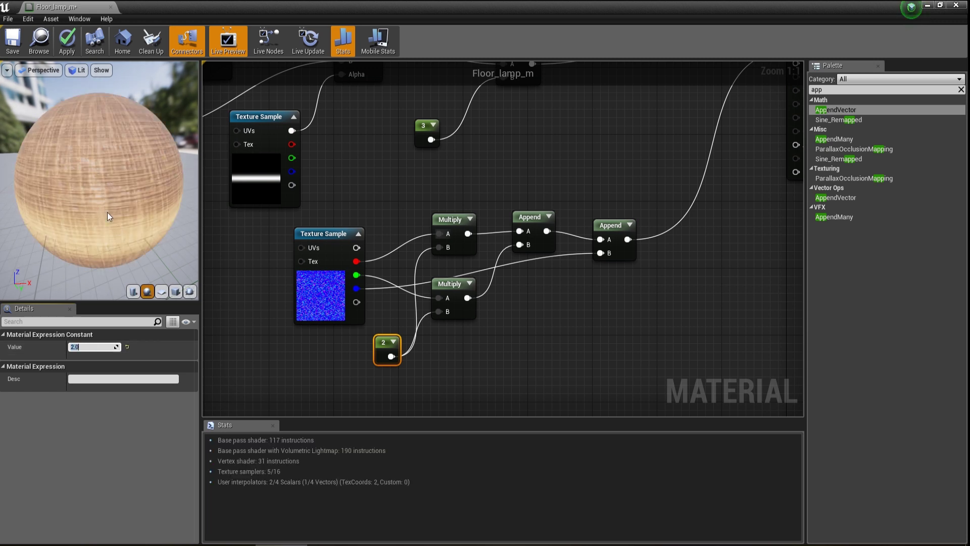
# Step: Inspect the fabric bump on the preview sphere and save the Floor_lamp_m material
pyautogui.moveTo(119, 195); pyautogui.dragTo(119, 195)
pyautogui.moveTo(119, 195); pyautogui.dragTo(119, 194, button='right')
pyautogui.moveTo(119, 195); pyautogui.dragTo(99, 177)
pyautogui.scroll(-3, 323, 208)
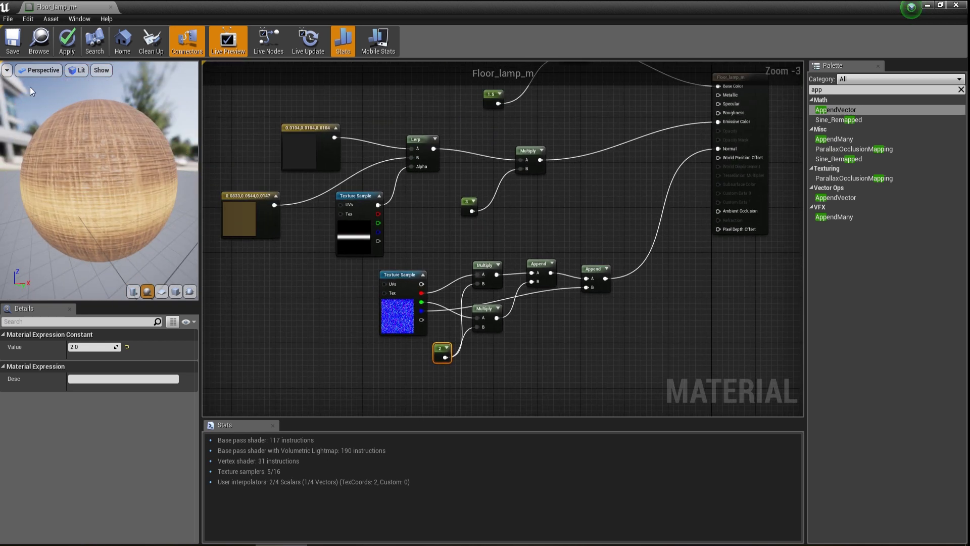
pyautogui.click(12, 49)
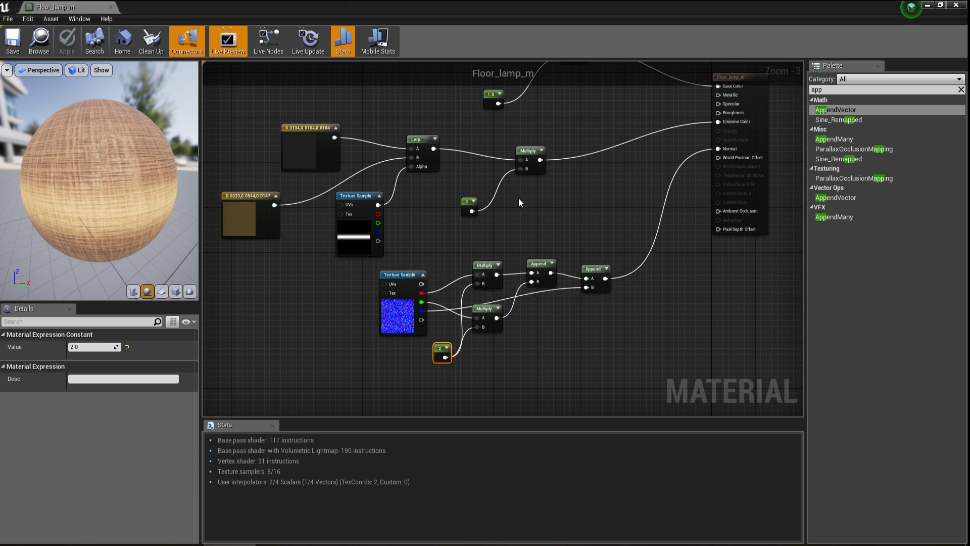
# Step: Return to the level, assign Floor_lamp_m to material Element 0 of sf_lamp_shade, and frame the lampshade up close
pyautogui.click(940, 5)
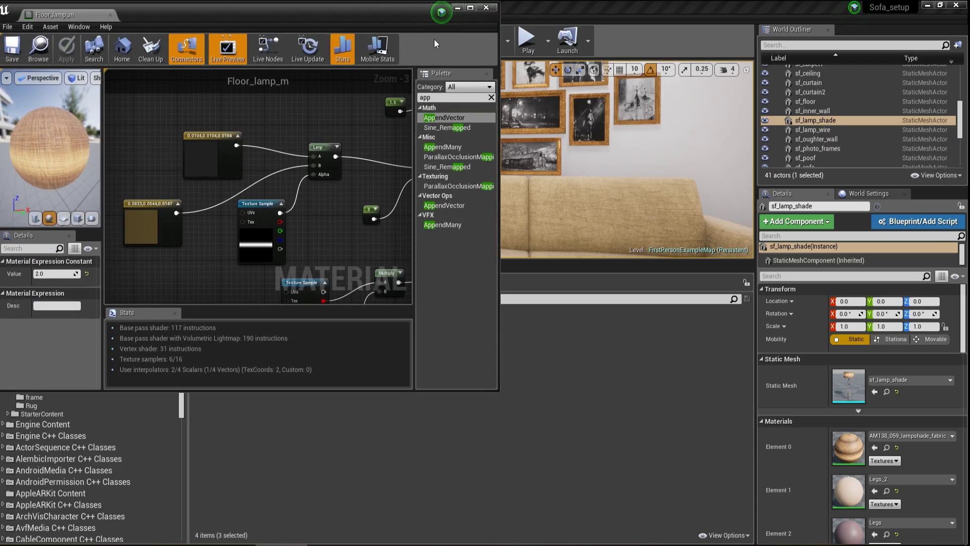
pyautogui.click(458, 8)
pyautogui.click(212, 324)
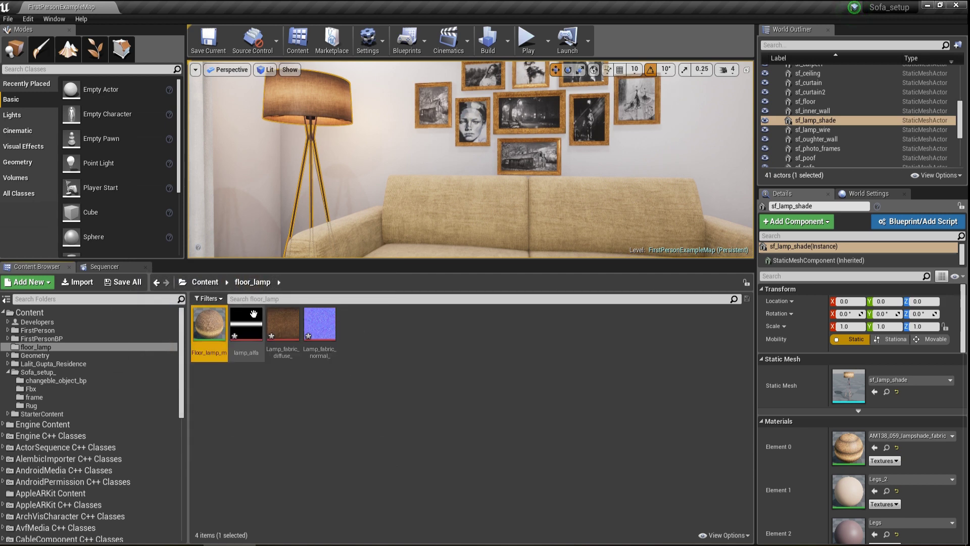
pyautogui.moveTo(215, 324); pyautogui.dragTo(853, 445)
pyautogui.moveTo(399, 270); pyautogui.dragTo(400, 318)
pyautogui.moveTo(394, 222); pyautogui.dragTo(364, 214, button='right')
pyautogui.moveTo(365, 135); pyautogui.dragTo(498, 153, button='right')
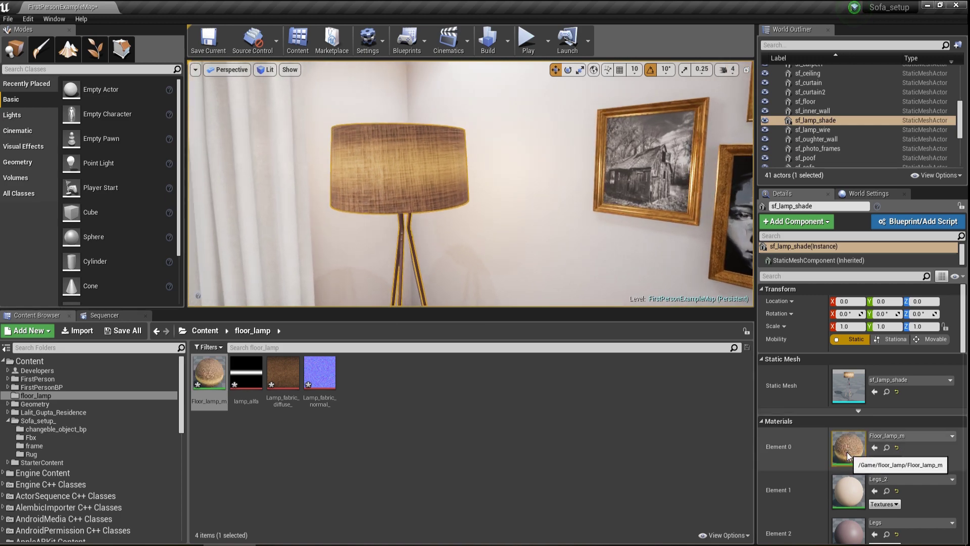
# Step: Reopen the Floor_lamp_m material from the lampshade's Element 0 and place its editor window so the lampshade stays in view
pyautogui.doubleClick(849, 447)
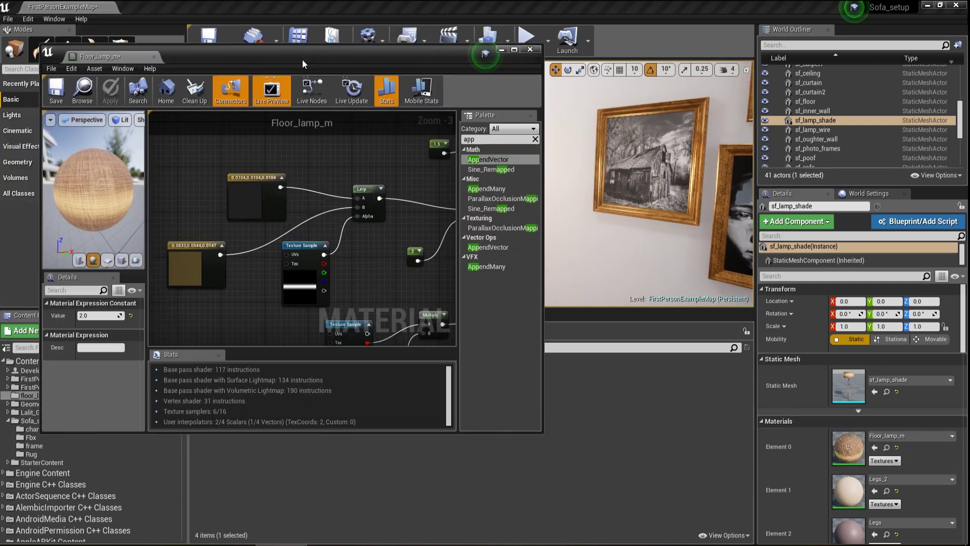
pyautogui.moveTo(263, 16); pyautogui.dragTo(454, 182)
pyautogui.scroll(-1, 451, 337)
pyautogui.scroll(-2, 451, 337)
pyautogui.moveTo(414, 305); pyautogui.dragTo(417, 353, button='right')
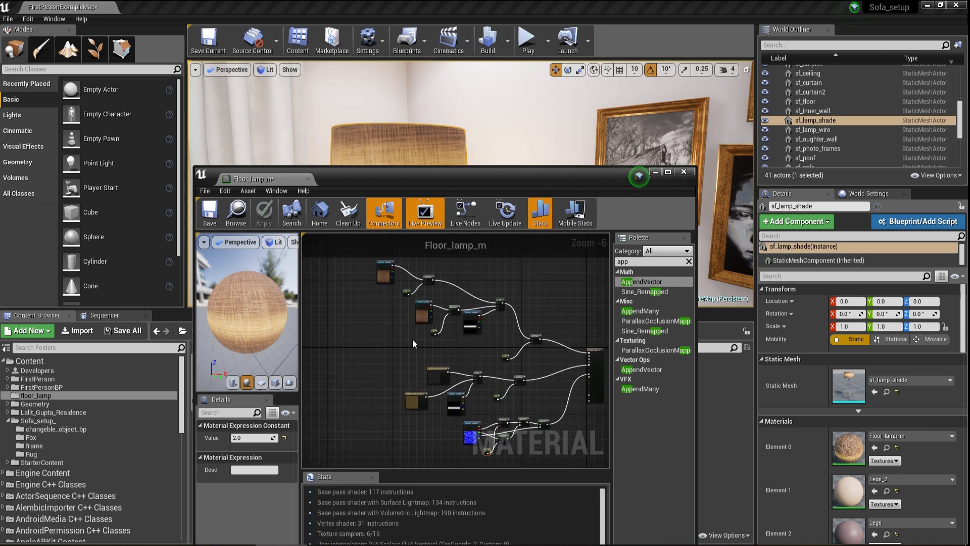
pyautogui.scroll(2, 389, 317)
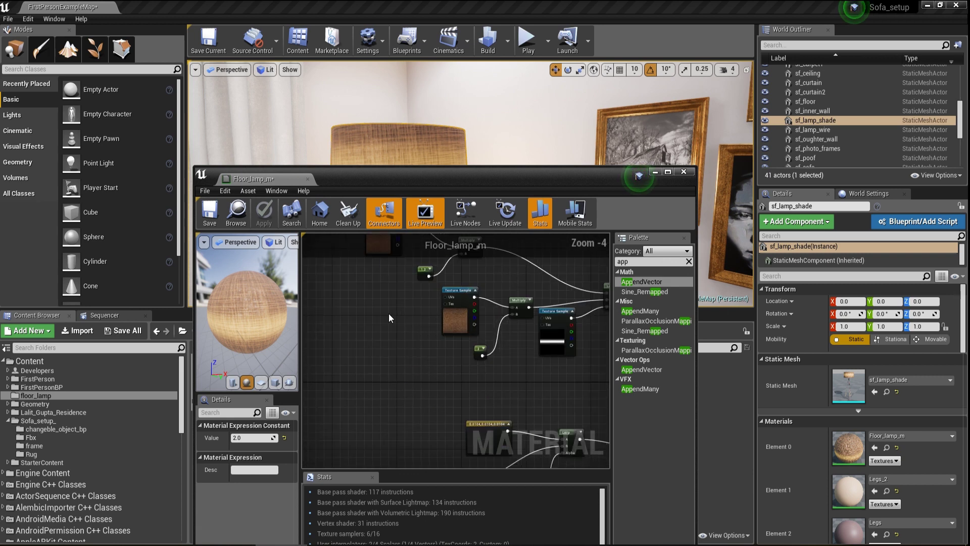
# Step: Add a TexCoord node and connect it to the UVs inputs of both fabric diffuse texture samples
pyautogui.click(356, 299)
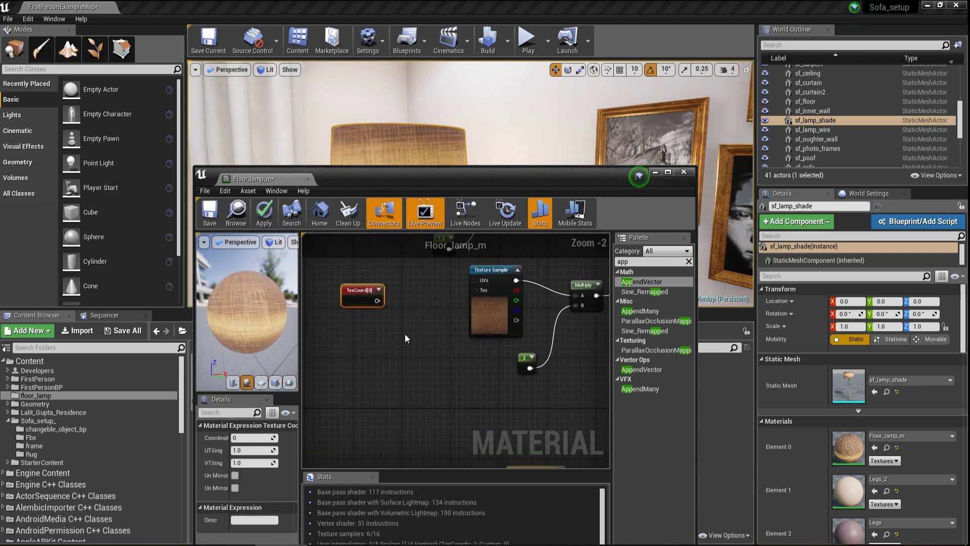
pyautogui.moveTo(406, 336); pyautogui.dragTo(413, 384, button='right')
pyautogui.moveTo(398, 366); pyautogui.dragTo(381, 268)
pyautogui.moveTo(334, 368); pyautogui.dragTo(458, 347)
pyautogui.moveTo(321, 363); pyautogui.dragTo(390, 360, button='right')
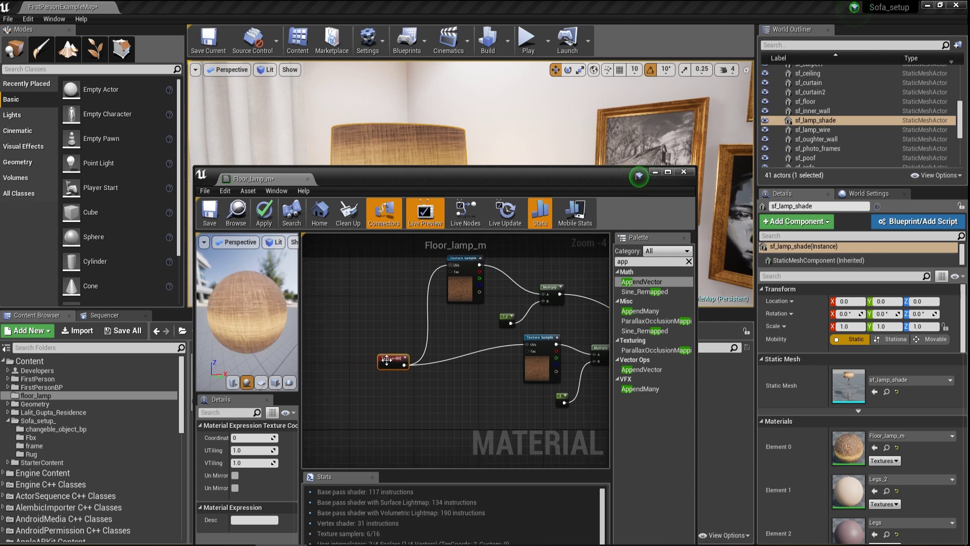
# Step: Set the TexCoord node's UTiling and VTiling to 3
pyautogui.click(250, 451)
pyautogui.write('3')
pyautogui.press('Tab')
pyautogui.write('3')
pyautogui.press('Return')
# Step: Apply and save the retiled material, moving its editor window aside to compare the fabric on the lampshade
pyautogui.moveTo(345, 187); pyautogui.dragTo(448, 228)
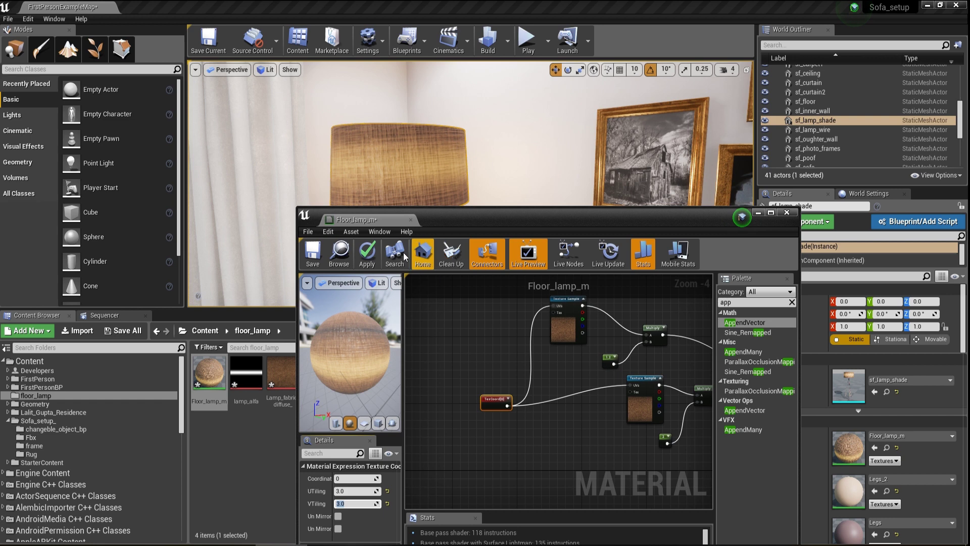
pyautogui.click(366, 259)
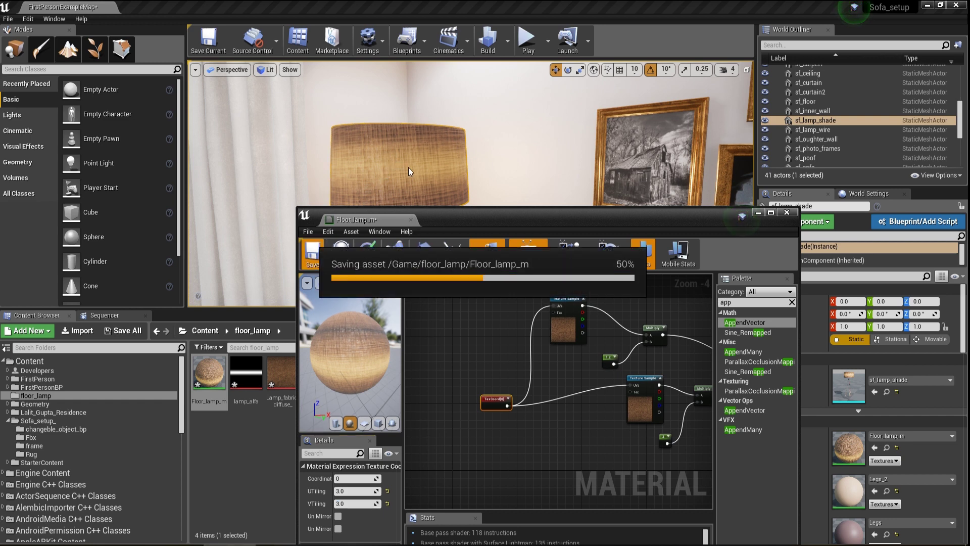
pyautogui.moveTo(743, 216); pyautogui.dragTo(740, 265)
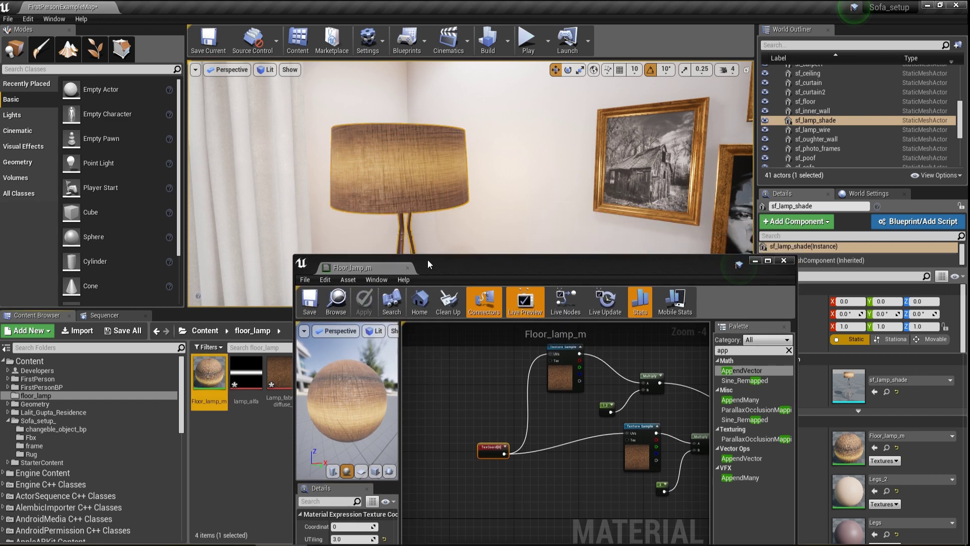
pyautogui.moveTo(437, 272); pyautogui.dragTo(405, 214)
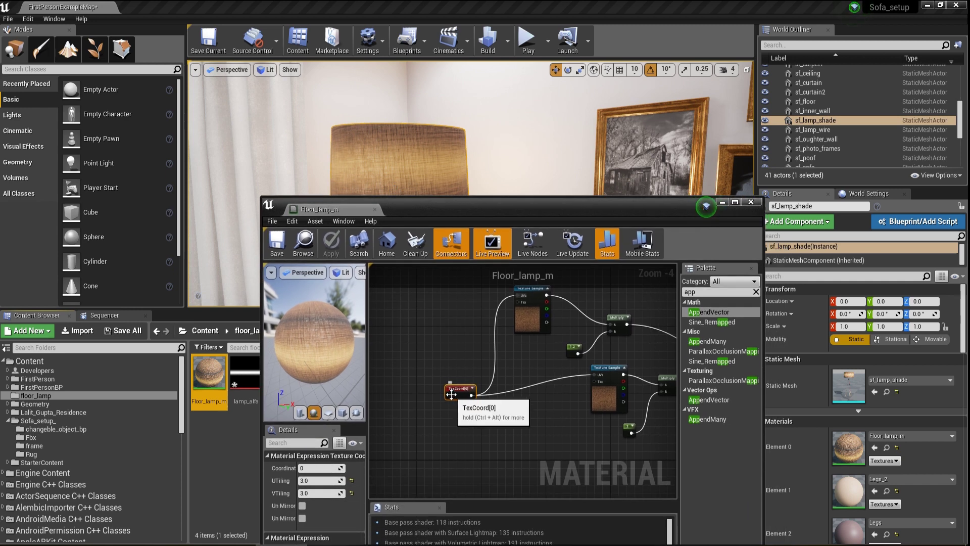
# Step: Set the TexCoord node's UTiling and VTiling to 4, apply the change and save the material
pyautogui.click(318, 481)
pyautogui.write('4')
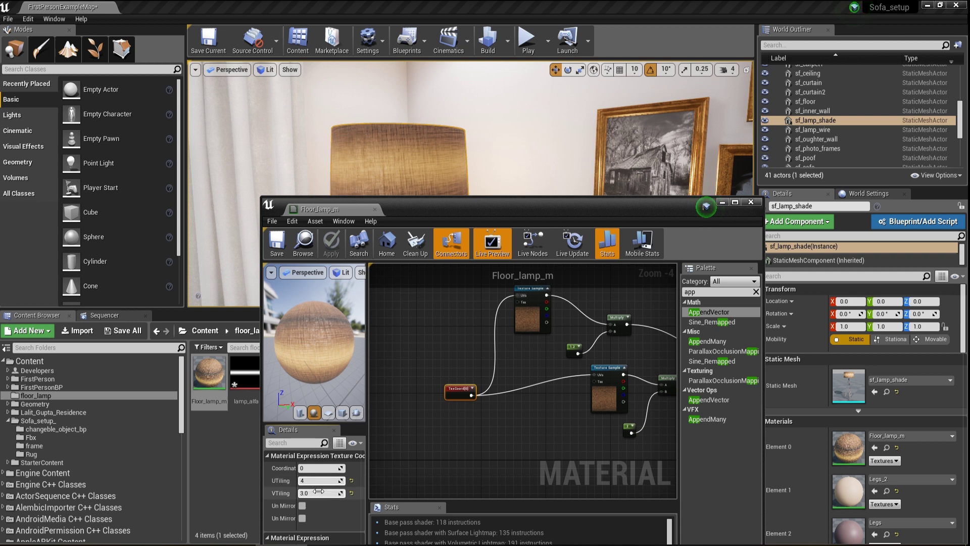
pyautogui.click(318, 491)
pyautogui.write('4')
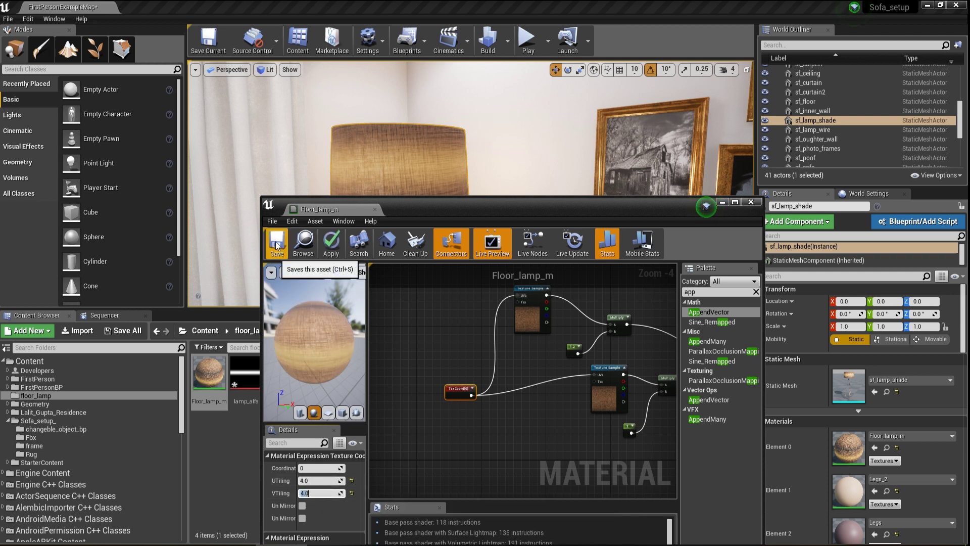
pyautogui.click(331, 243)
pyautogui.hotkey('ctrl', 's')
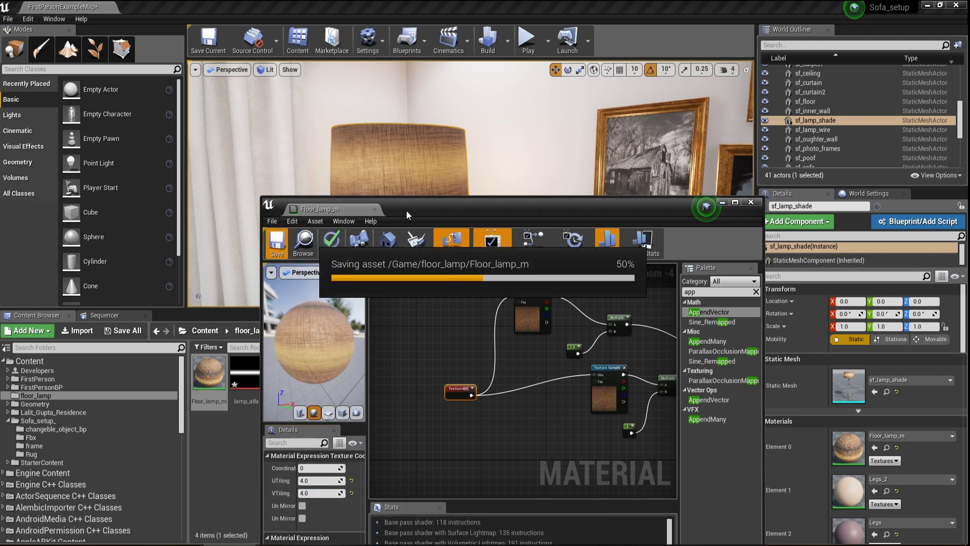
# Step: Duplicate the TexCoord node, connect the copy to the UVs of the fabric normal texture sample, and save the material
pyautogui.moveTo(406, 211); pyautogui.dragTo(294, 110)
pyautogui.scroll(-3, 362, 257)
pyautogui.moveTo(374, 287); pyautogui.dragTo(335, 268, button='right')
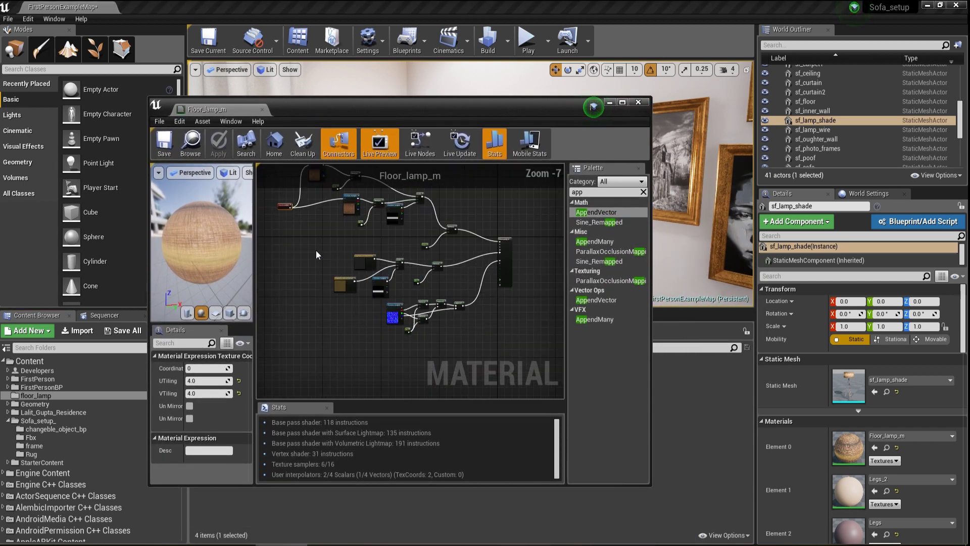
pyautogui.moveTo(297, 107); pyautogui.dragTo(371, 207)
pyautogui.scroll(2, 362, 314)
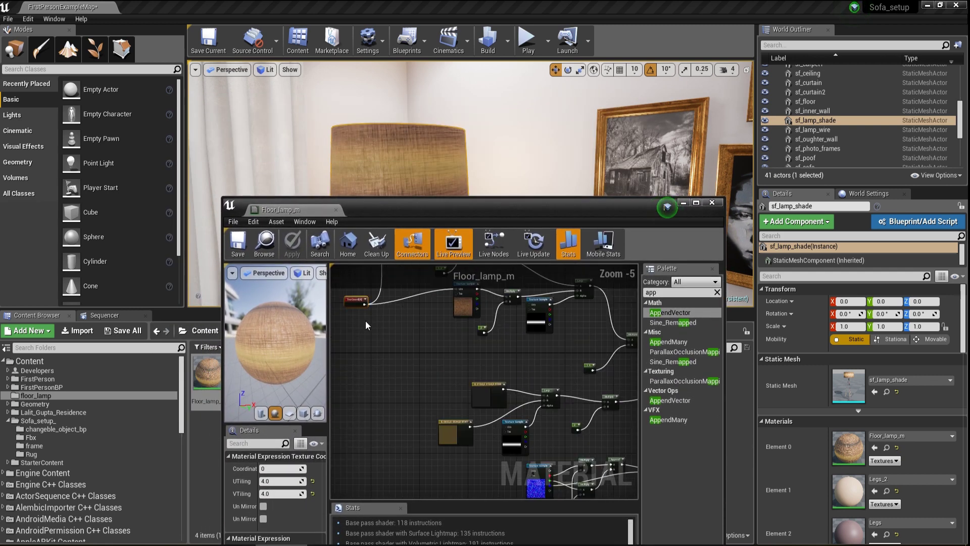
pyautogui.scroll(-1, 411, 361)
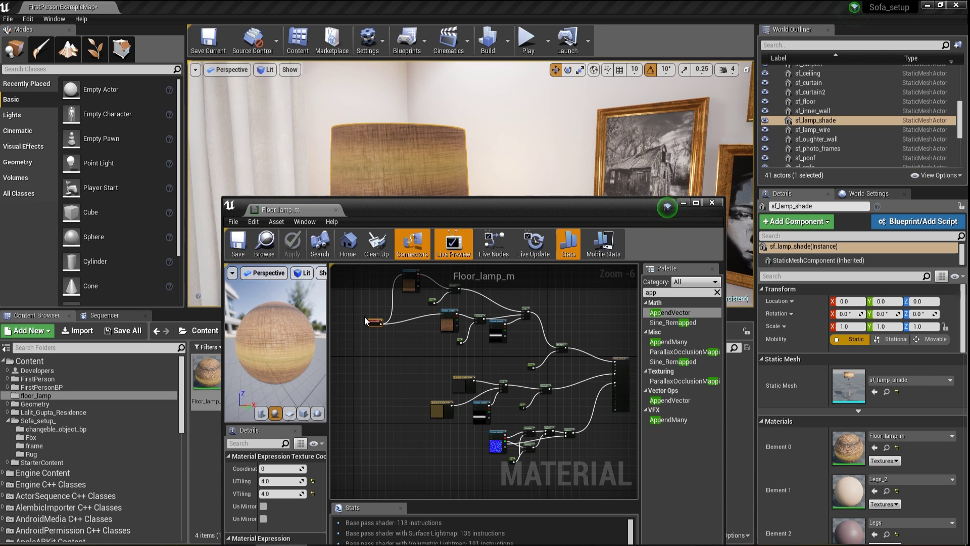
pyautogui.moveTo(371, 320); pyautogui.dragTo(360, 314)
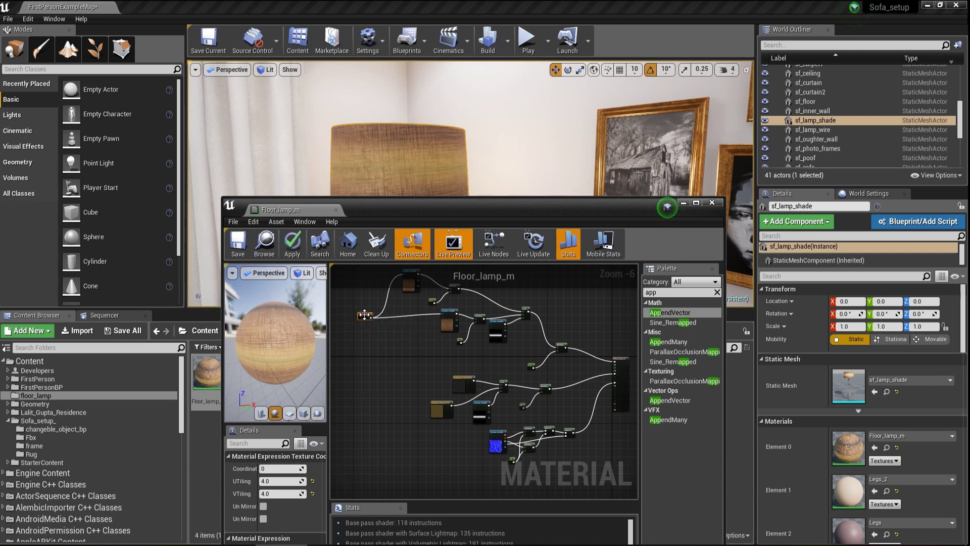
pyautogui.hotkey('ctrl', 'v')
pyautogui.scroll(4, 465, 430)
pyautogui.moveTo(475, 416); pyautogui.dragTo(458, 432)
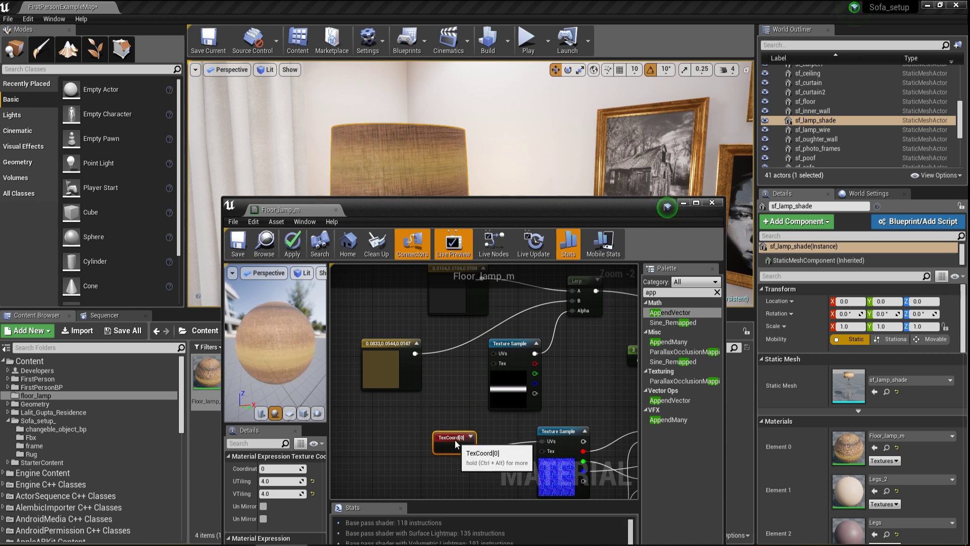
pyautogui.click(237, 242)
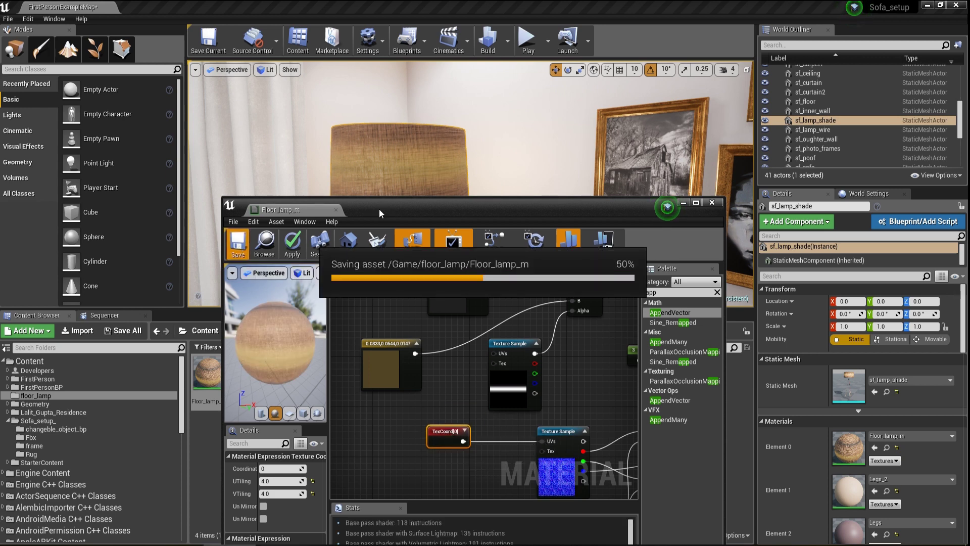
# Step: Move the material editor window clear of the lampshade and examine the retiled fabric up close
pyautogui.moveTo(378, 208); pyautogui.dragTo(478, 263)
pyautogui.press('w')
pyautogui.moveTo(476, 228); pyautogui.dragTo(477, 228, button='right')
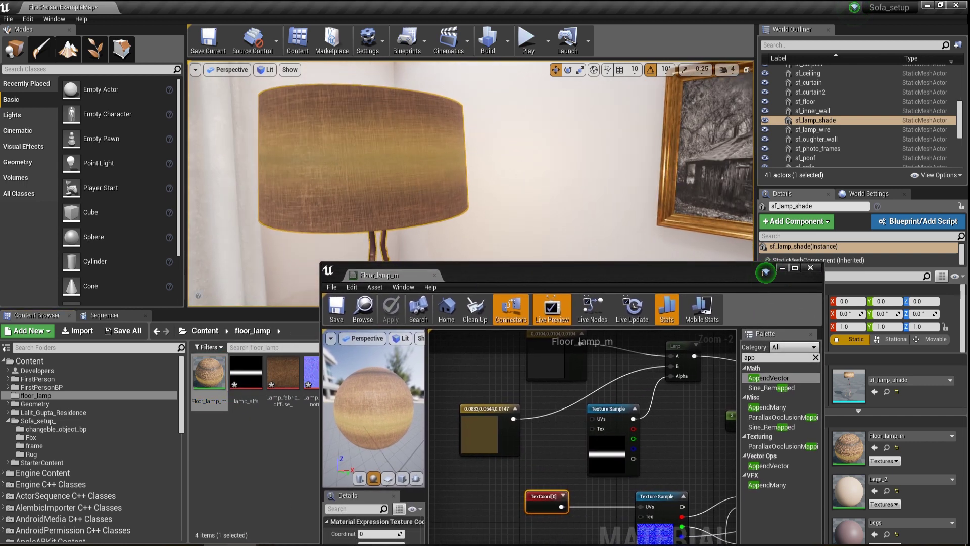
pyautogui.scroll(3, 338, 166)
pyautogui.moveTo(475, 275); pyautogui.dragTo(635, 182)
pyautogui.scroll(-3, 470, 233)
# Step: Recolour the brown constant feeding the emissive Lerp's B input to R 0.369792, G 0.197089, B 0.083497 and save the material
pyautogui.doubleClick(654, 317)
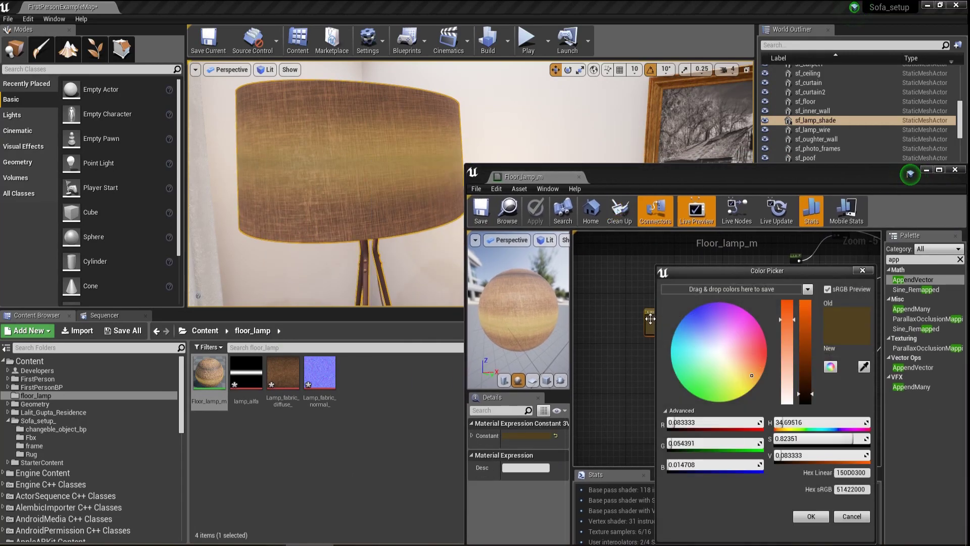
pyautogui.moveTo(748, 374); pyautogui.dragTo(746, 375)
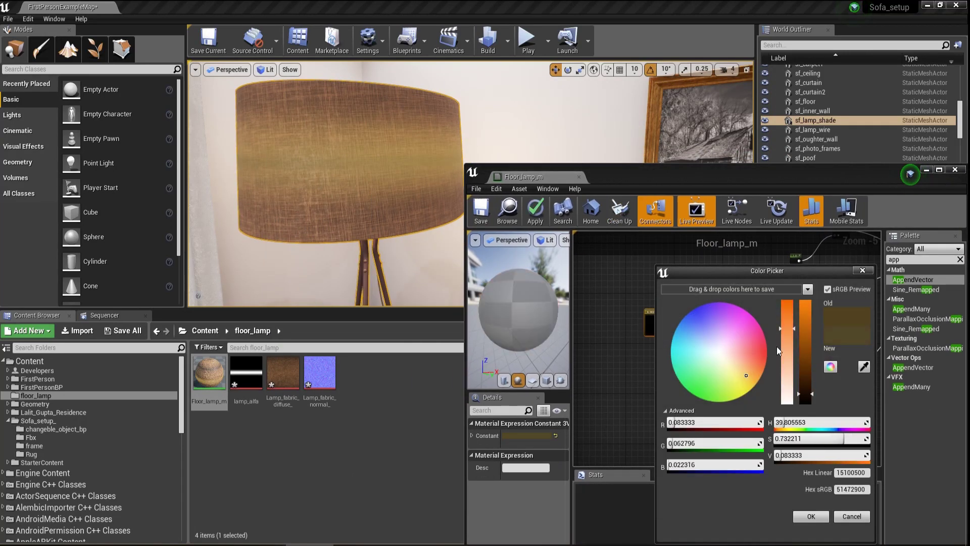
pyautogui.moveTo(805, 393); pyautogui.dragTo(805, 338)
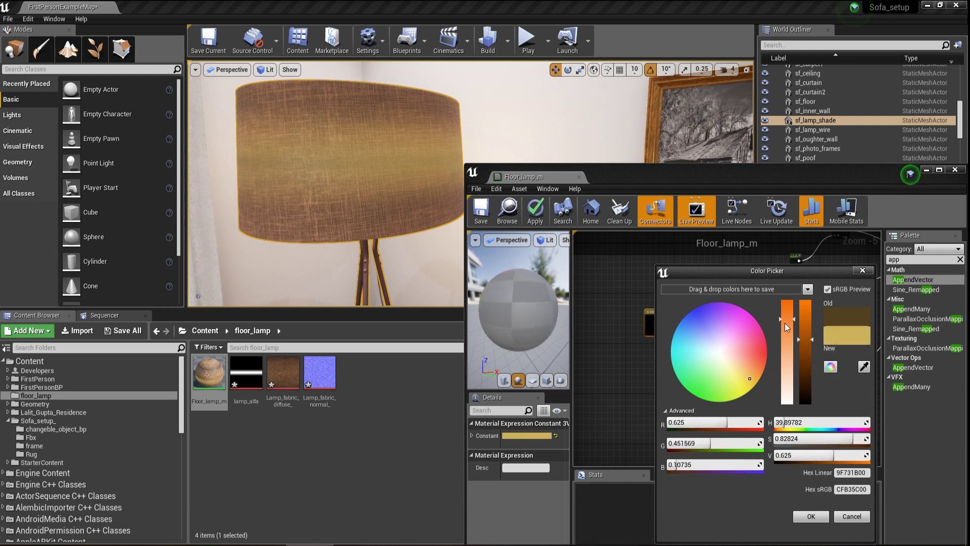
pyautogui.click(750, 371)
pyautogui.moveTo(750, 370); pyautogui.dragTo(751, 374)
pyautogui.moveTo(806, 345); pyautogui.dragTo(806, 366)
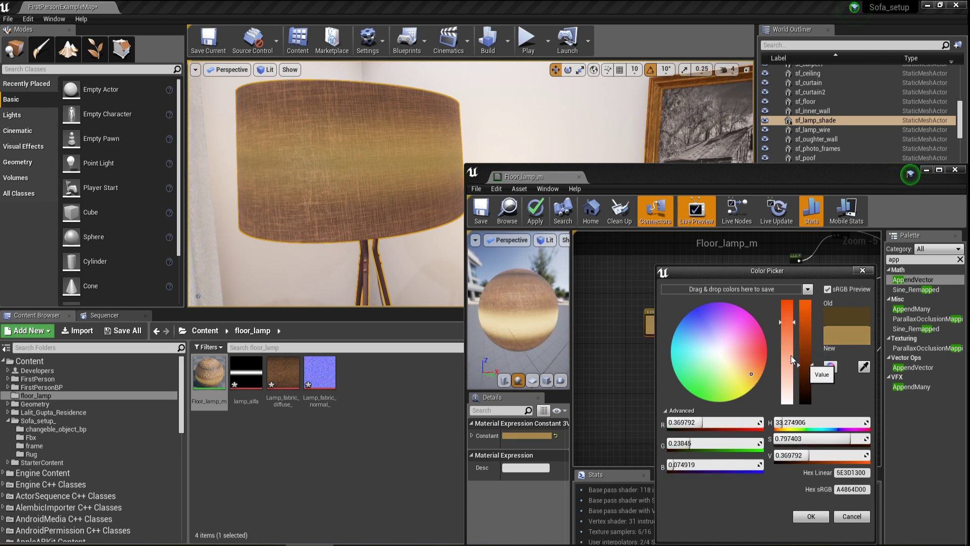
pyautogui.click(753, 369)
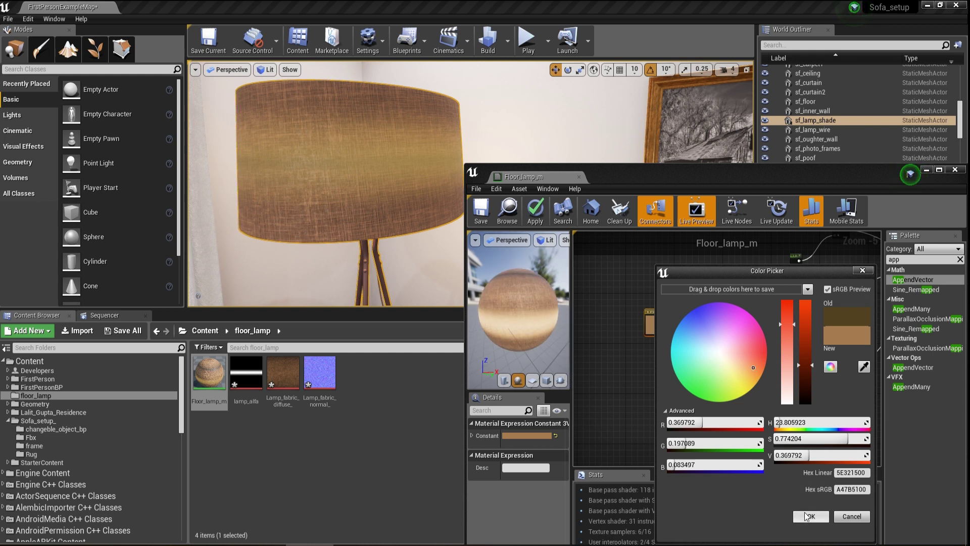
pyautogui.click(482, 211)
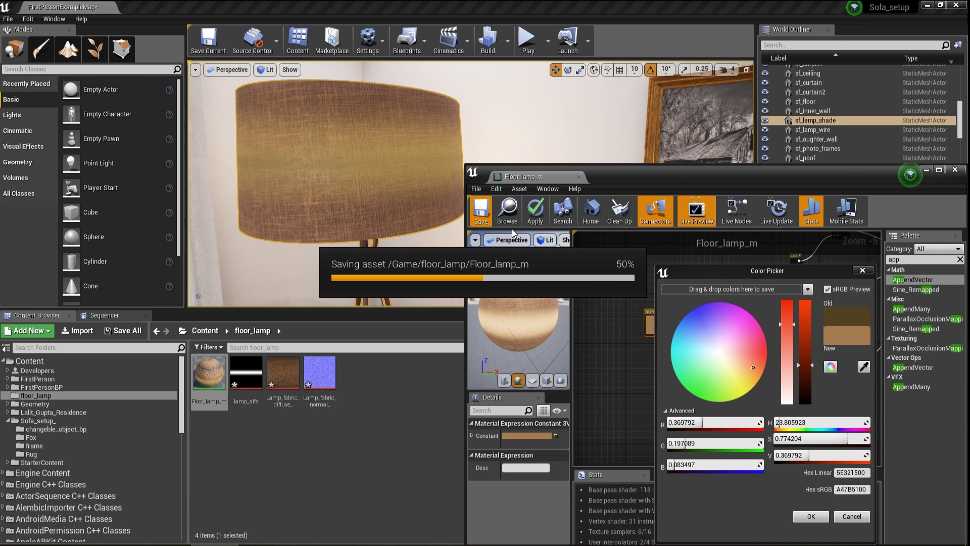
# Step: Adjust the emissive constant's colour to R 0.286458, G 0.168114, B 0.058075, accept it and save the material
pyautogui.scroll(-5, 343, 198)
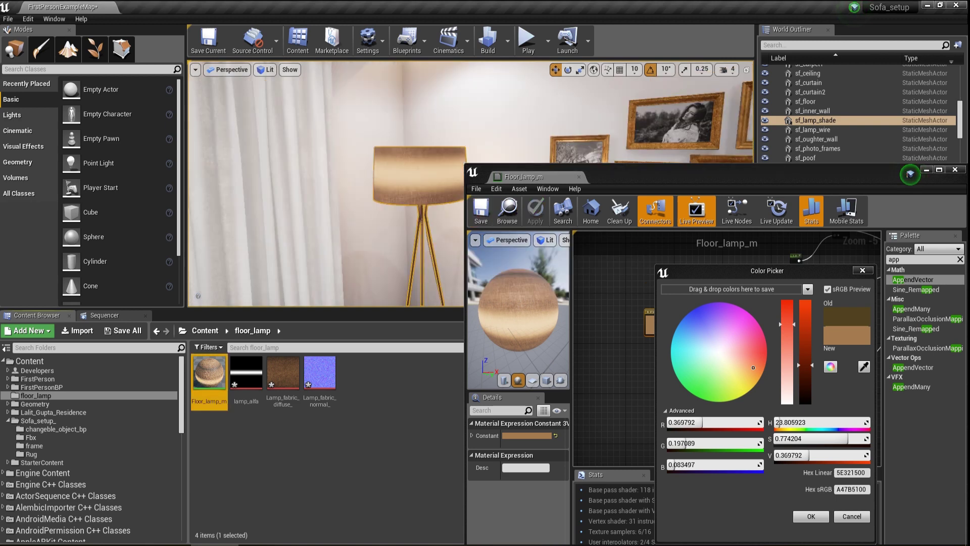
pyautogui.scroll(2, 357, 219)
pyautogui.moveTo(632, 177); pyautogui.dragTo(663, 173)
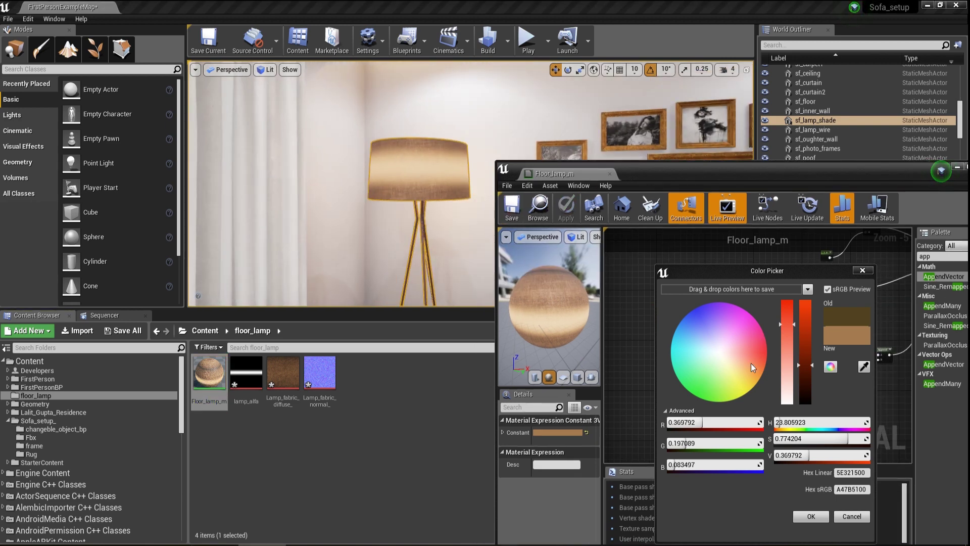
pyautogui.moveTo(817, 364); pyautogui.dragTo(809, 372)
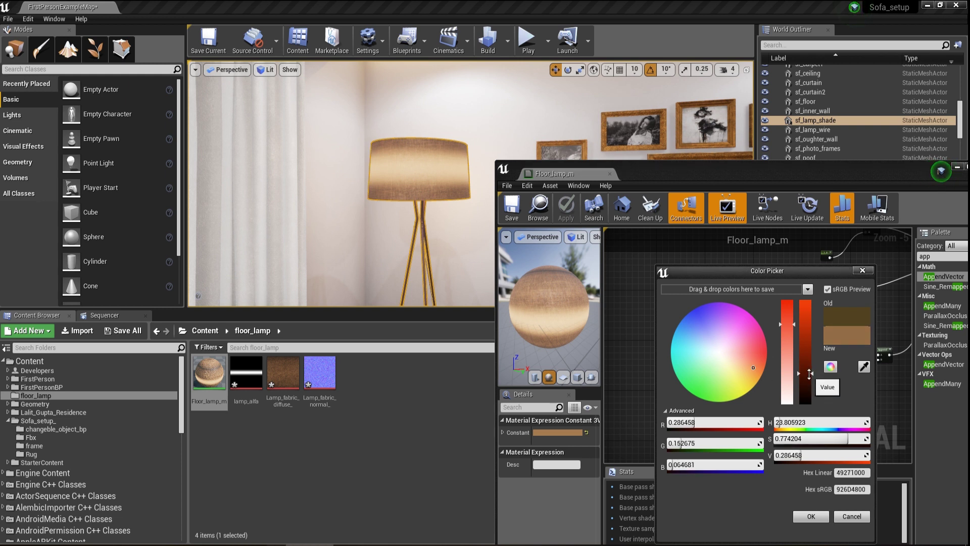
pyautogui.click(751, 372)
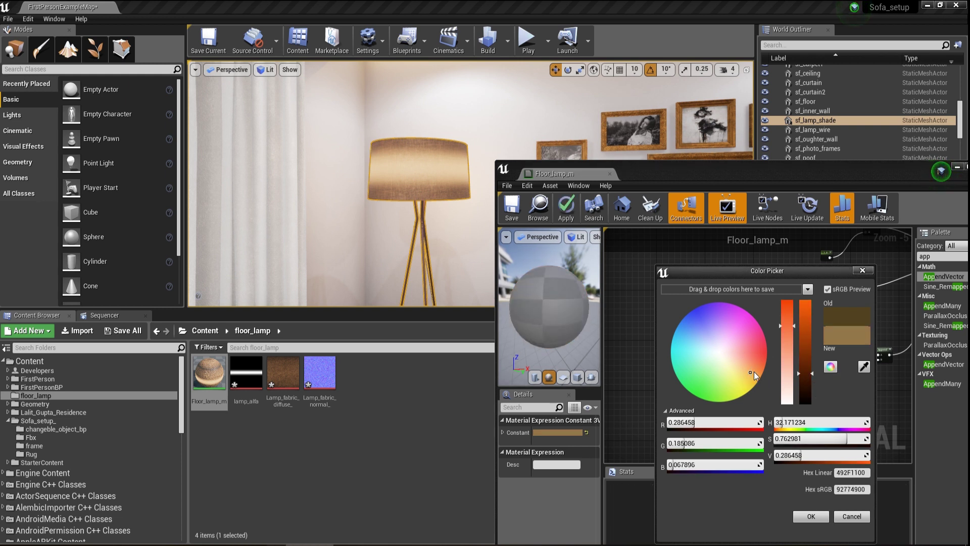
pyautogui.click(753, 371)
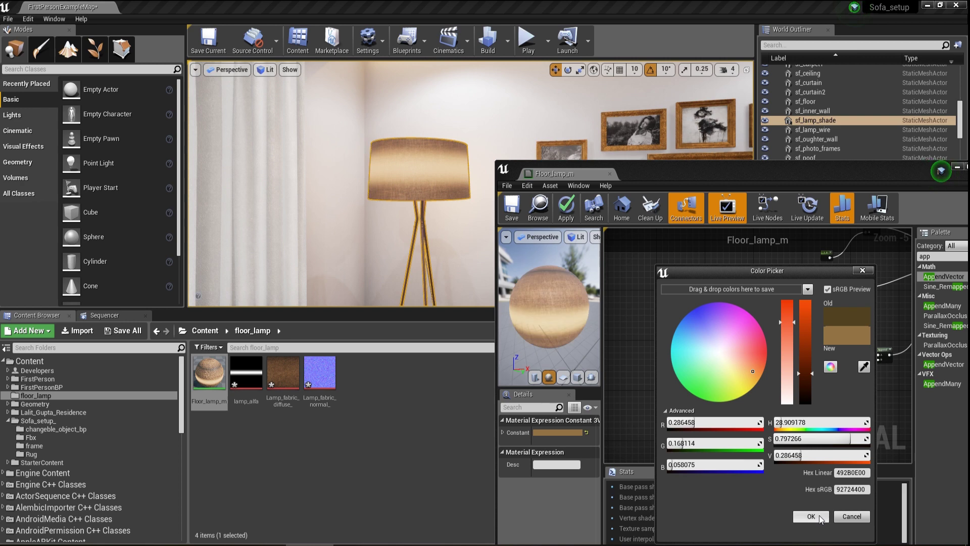
pyautogui.click(811, 516)
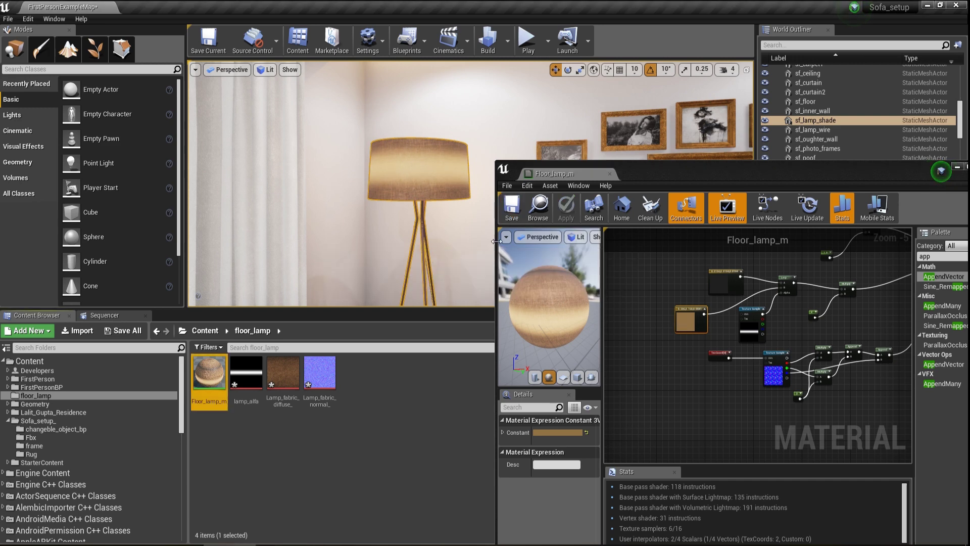
# Step: Close the Floor_lamp_m material editor and view the bulb inside the lampshade from above
pyautogui.moveTo(435, 222)
pyautogui.mouseDown(button='right')
pyautogui.moveTo(427, 219)
pyautogui.moveTo(444, 219)
pyautogui.moveTo(436, 220)
pyautogui.mouseUp(button='right')
pyautogui.moveTo(762, 171); pyautogui.dragTo(610, 125)
pyautogui.scroll(-2, 503, 376)
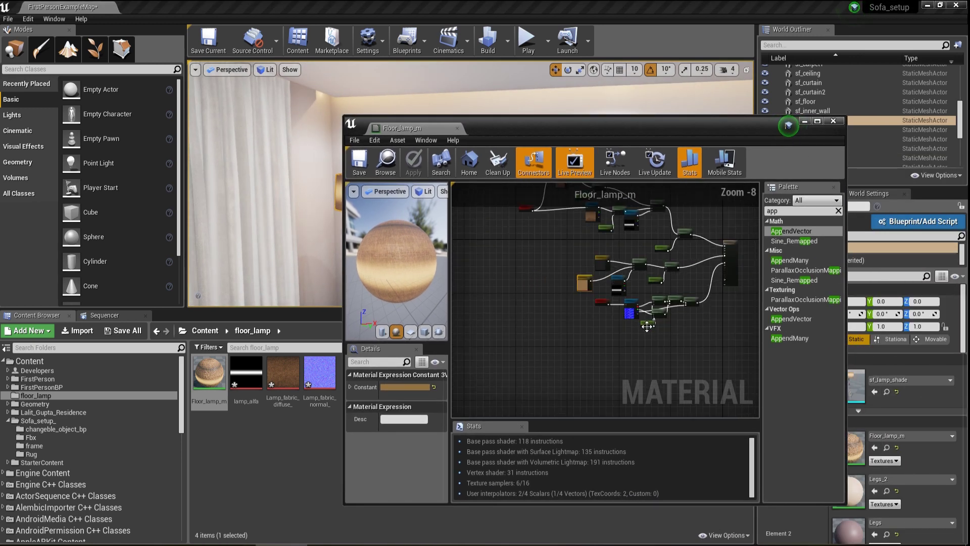
pyautogui.click(457, 129)
pyautogui.keyDown('alt'); pyautogui.moveTo(371, 196); pyautogui.dragTo(382, 248); pyautogui.keyUp('alt')
pyautogui.scroll(2, 364, 221)
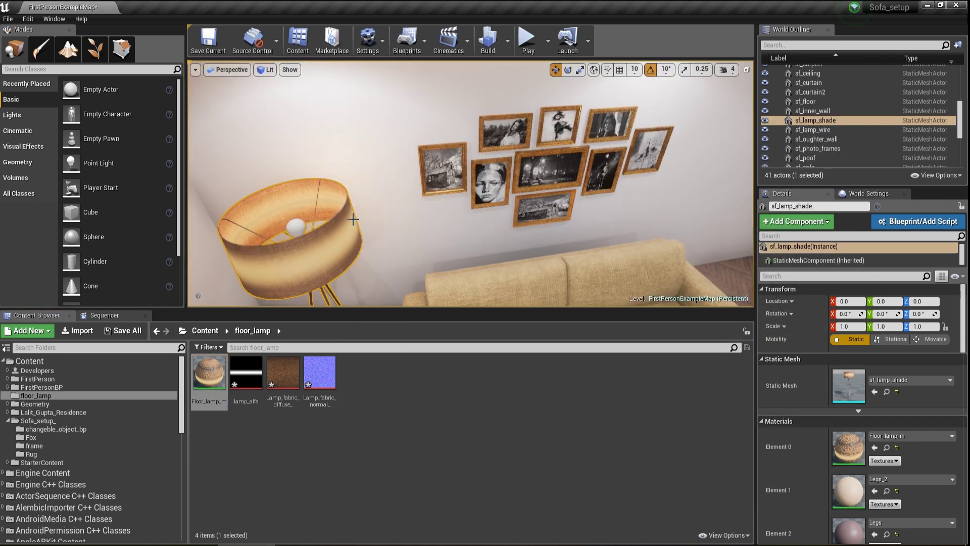
# Step: Create a new material named Light_glow in the floor_lamp folder
pyautogui.rightClick(427, 377)
pyautogui.click(473, 204)
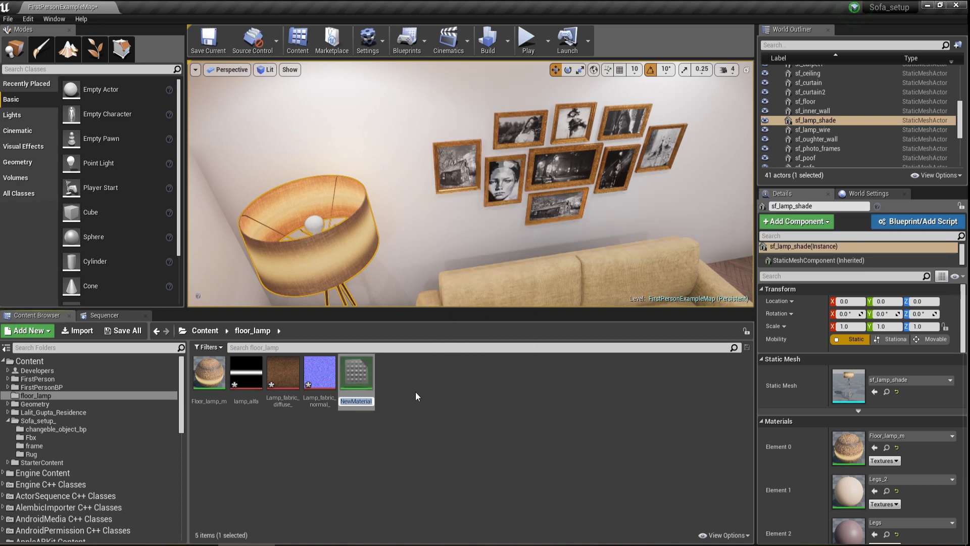
pyautogui.press('BackSpace')
pyautogui.write('Light_glow')
pyautogui.press('Return')
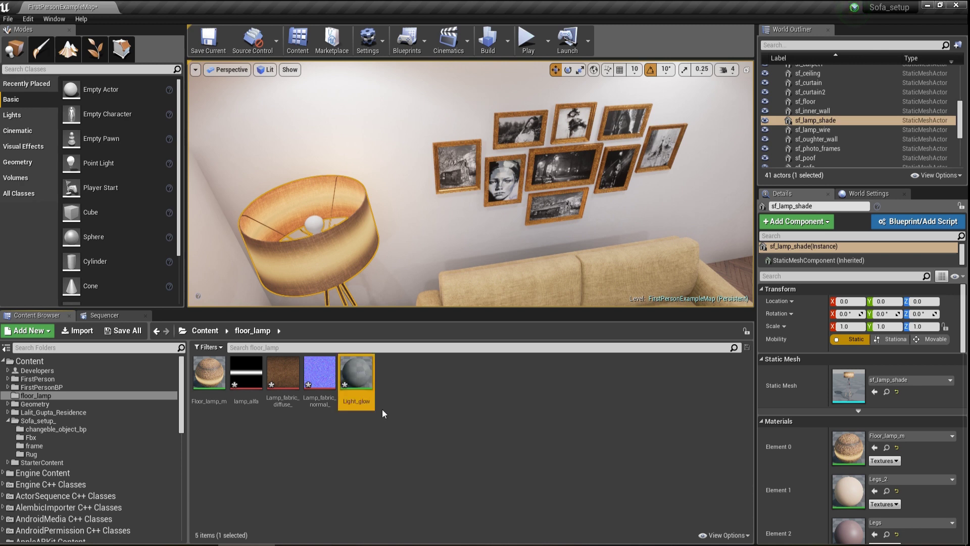
# Step: Open the Light_glow material and lay out a Constant3Vector, a Multiply and a scalar Constant node in its graph
pyautogui.doubleClick(362, 374)
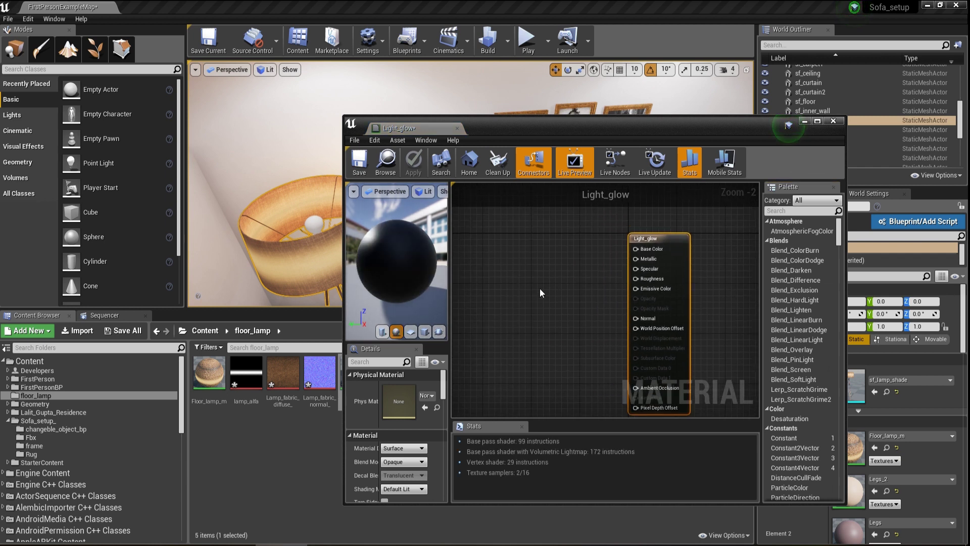
pyautogui.press('3')
pyautogui.click(519, 271)
pyautogui.moveTo(552, 286); pyautogui.dragTo(511, 256)
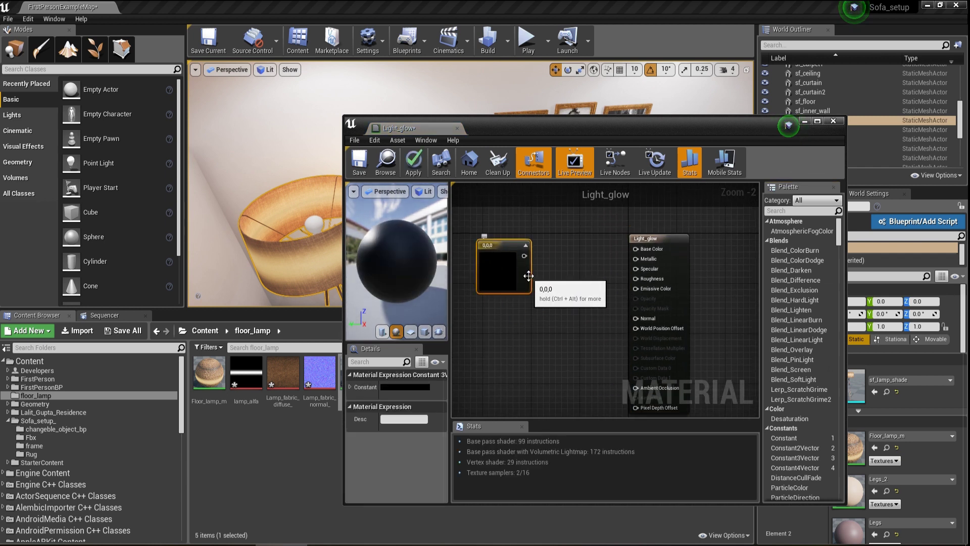
pyautogui.click(534, 341)
pyautogui.click(492, 370)
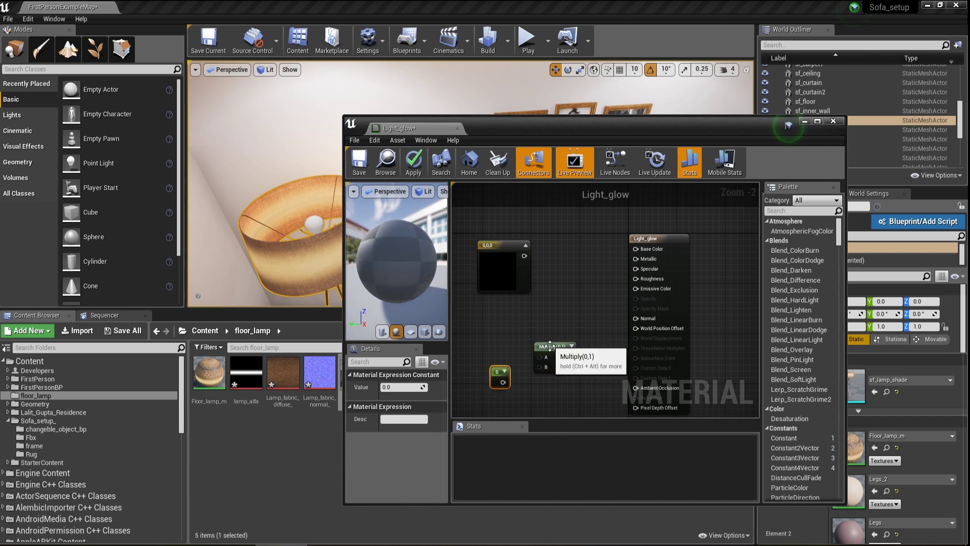
pyautogui.moveTo(553, 354); pyautogui.dragTo(557, 321)
# Step: Set the Constant3Vector to a warm yellow of 0.828, 0.634, 0.207
pyautogui.click(502, 268)
pyautogui.doubleClick(503, 268)
pyautogui.click(596, 378)
pyautogui.moveTo(652, 385); pyautogui.dragTo(652, 319)
pyautogui.moveTo(635, 355); pyautogui.dragTo(635, 326)
pyautogui.click(654, 516)
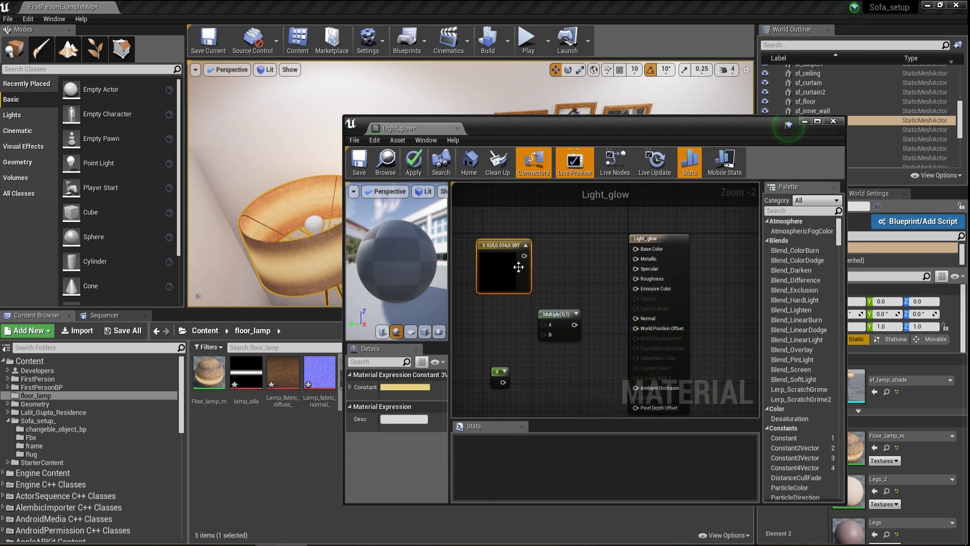
# Step: Multiply the yellow by the scalar constant into Emissive Color, and connect the yellow directly to Base Color
pyautogui.moveTo(548, 328); pyautogui.dragTo(545, 326)
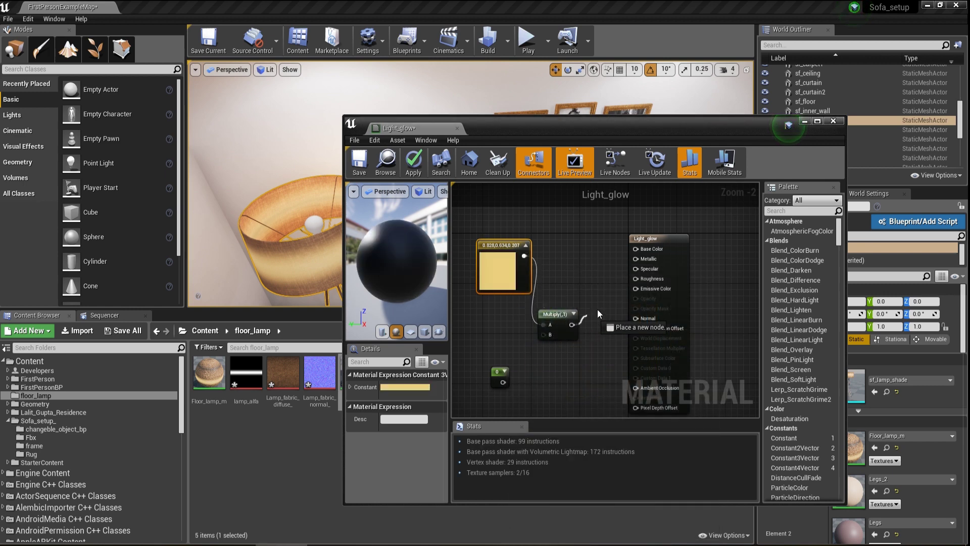
pyautogui.moveTo(634, 289); pyautogui.dragTo(635, 289)
pyautogui.moveTo(503, 381); pyautogui.dragTo(542, 335)
pyautogui.moveTo(545, 372); pyautogui.dragTo(589, 355, button='right')
pyautogui.moveTo(539, 272); pyautogui.dragTo(515, 309)
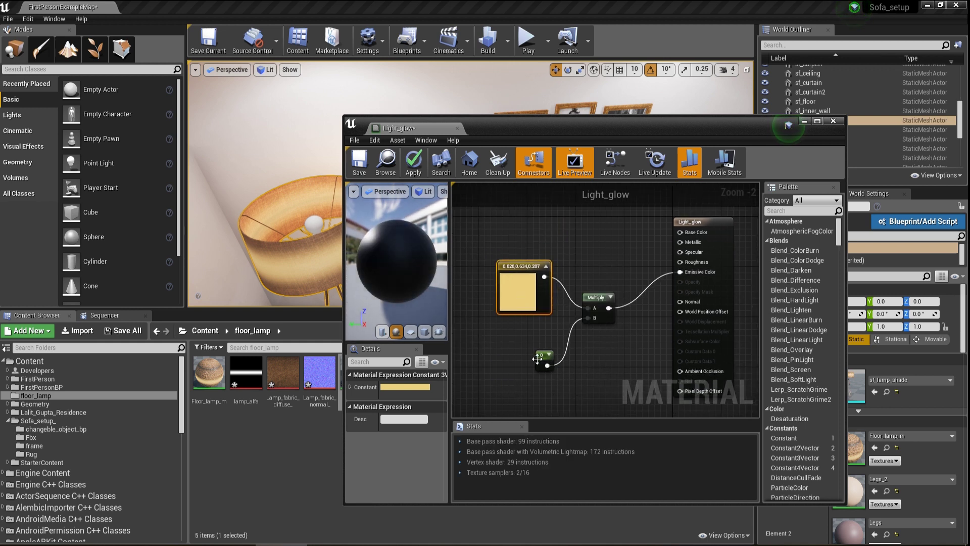
pyautogui.moveTo(540, 358); pyautogui.dragTo(533, 350)
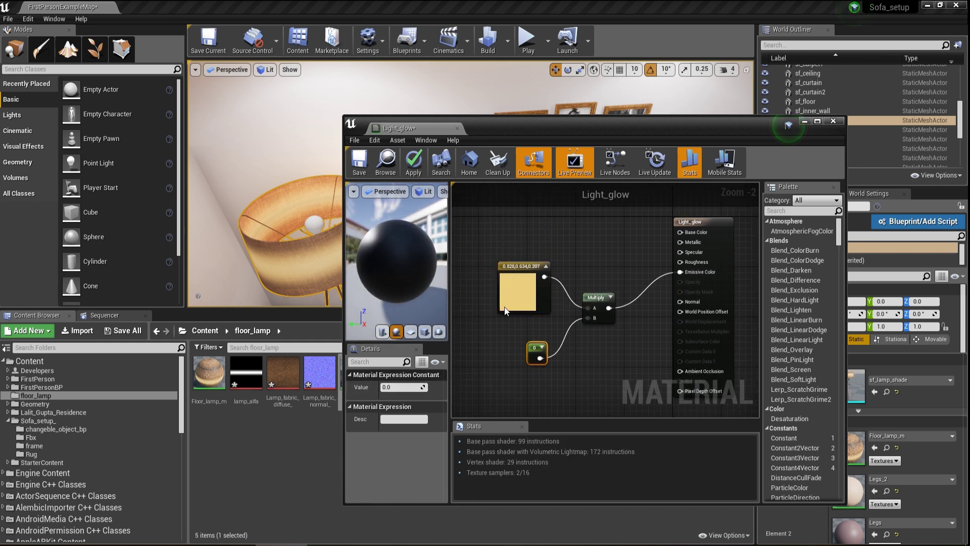
pyautogui.moveTo(518, 296); pyautogui.dragTo(678, 232)
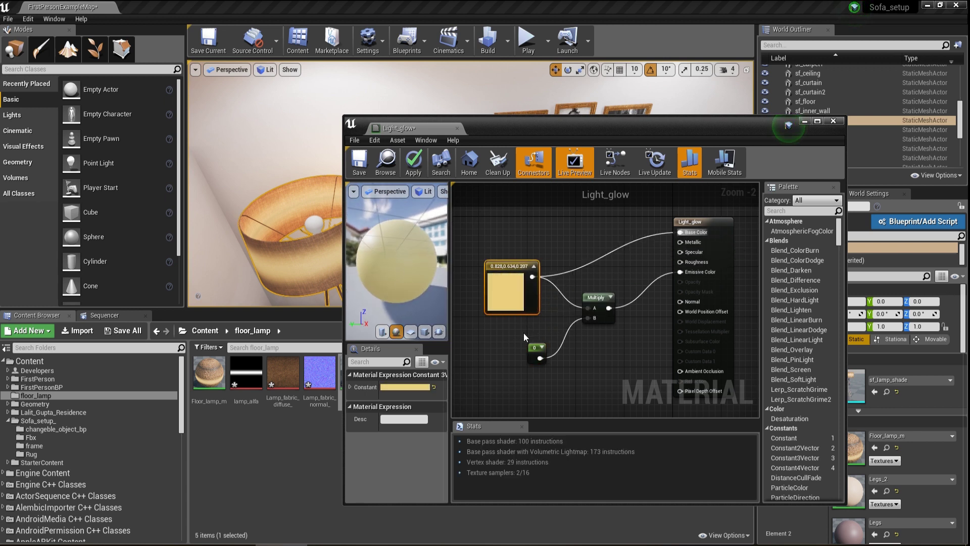
# Step: Set the scalar constant feeding the Multiply to 20, save the Light_glow material and close its editor
pyautogui.click(536, 355)
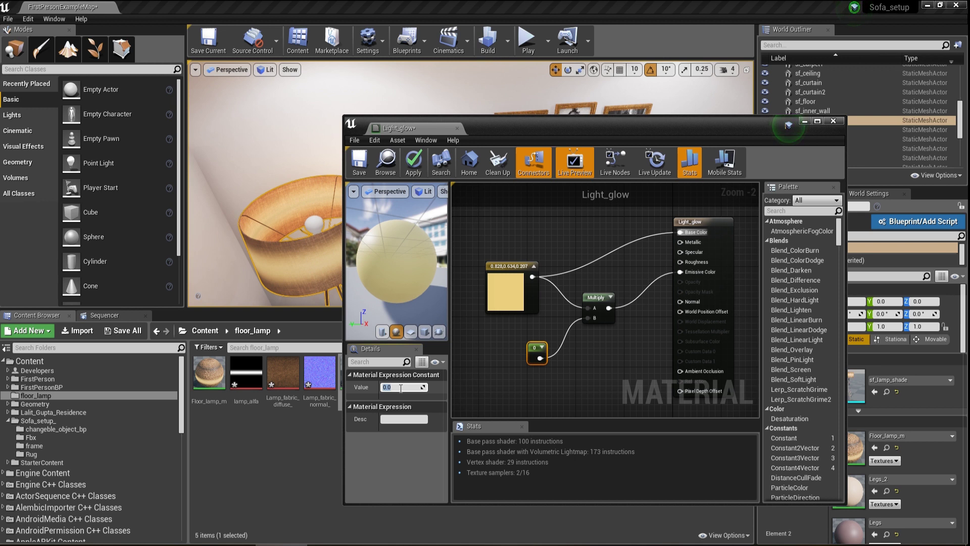
pyautogui.press('Return')
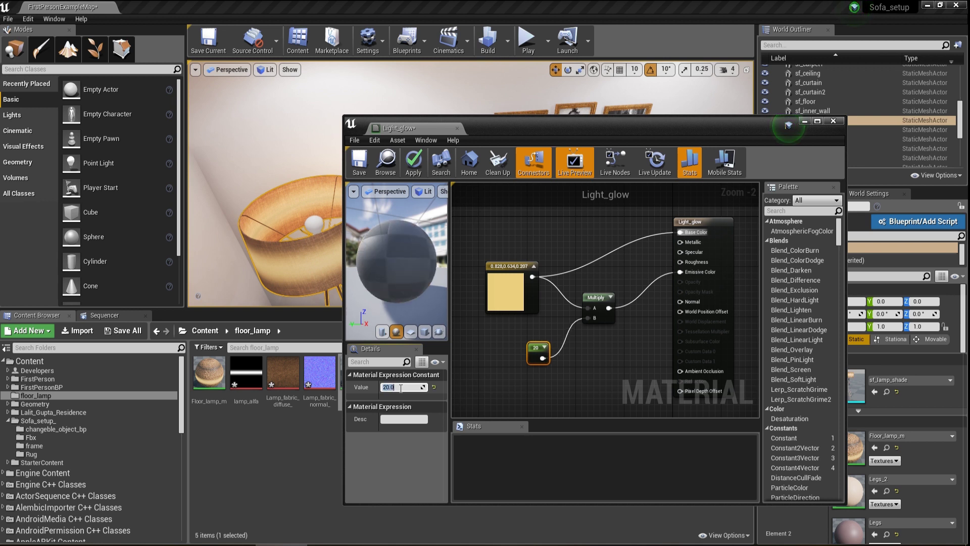
pyautogui.moveTo(396, 247); pyautogui.dragTo(427, 247)
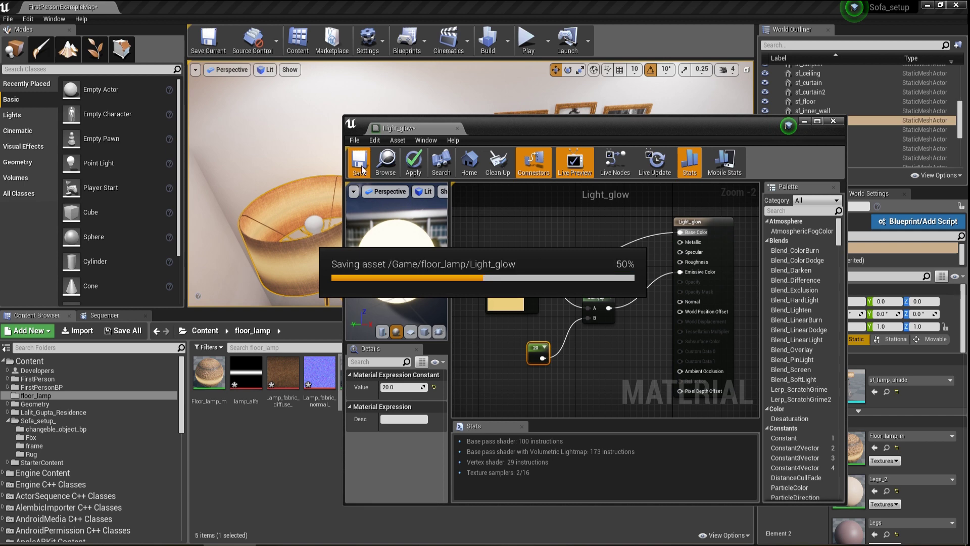
pyautogui.click(457, 128)
# Step: Assign Light_glow to the lamp shade mesh's Element 4 material slot and save all modified assets
pyautogui.scroll(-5, 883, 480)
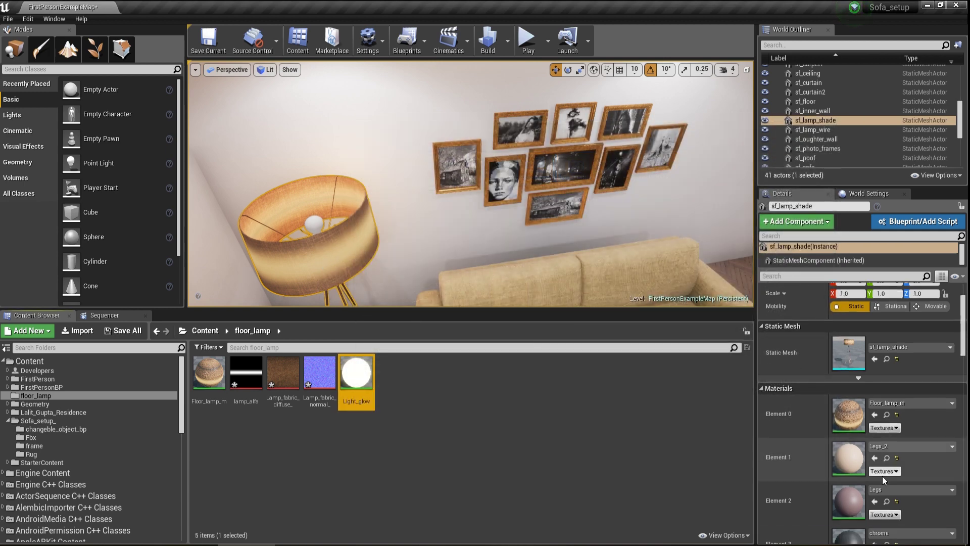
pyautogui.moveTo(356, 374); pyautogui.dragTo(850, 506)
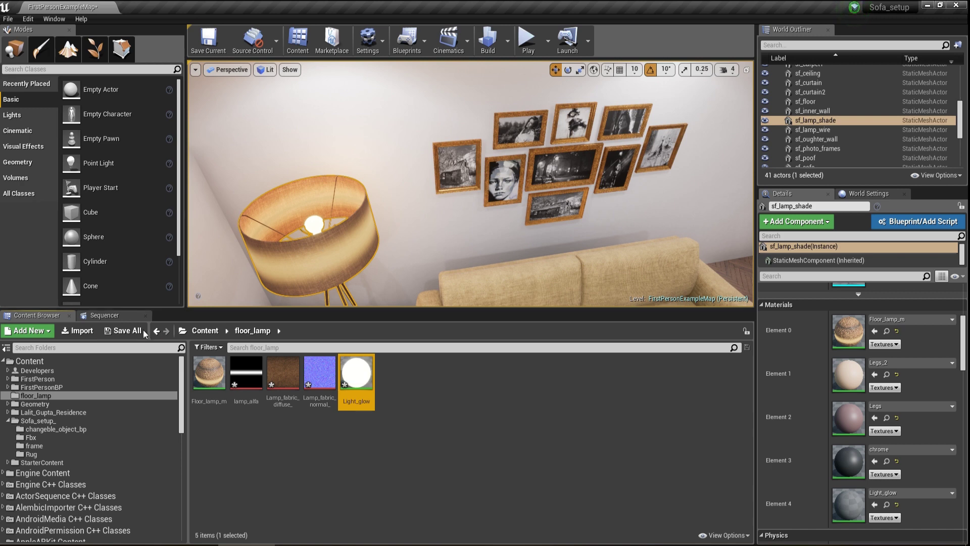
pyautogui.click(122, 331)
pyautogui.click(572, 374)
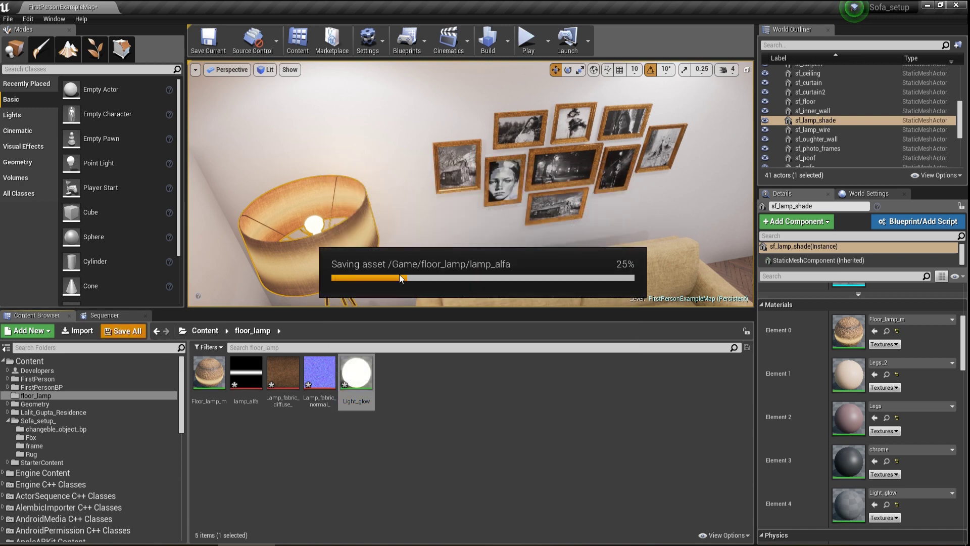
# Step: Enlarge the viewport and frame the floor lamp to examine its glowing bulb and shade
pyautogui.moveTo(414, 309); pyautogui.dragTo(426, 367)
pyautogui.moveTo(410, 294); pyautogui.dragTo(390, 294, button='right')
pyautogui.scroll(-4, 411, 293)
pyautogui.scroll(4, 409, 294)
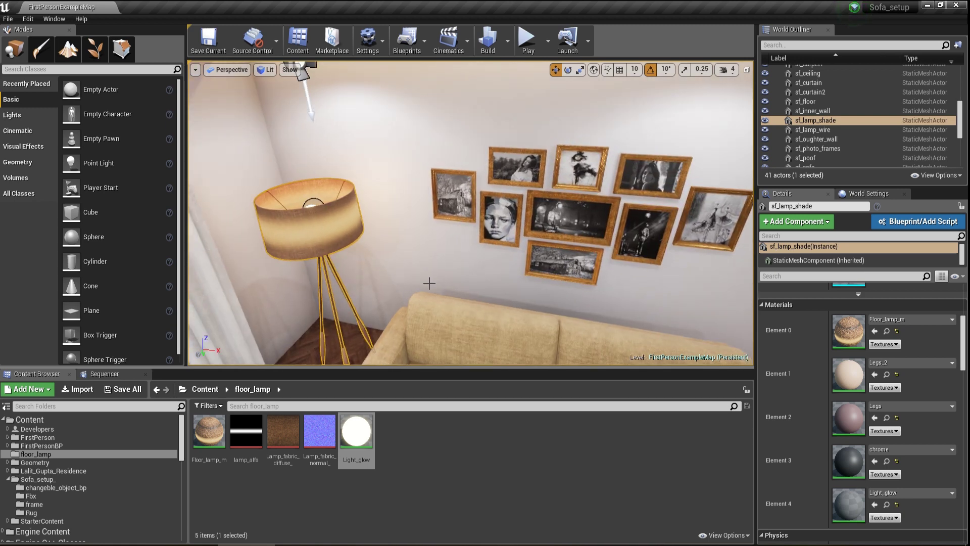
pyautogui.click(315, 205)
pyautogui.keyDown('alt'); pyautogui.moveTo(339, 253); pyautogui.dragTo(350, 295); pyautogui.keyUp('alt')
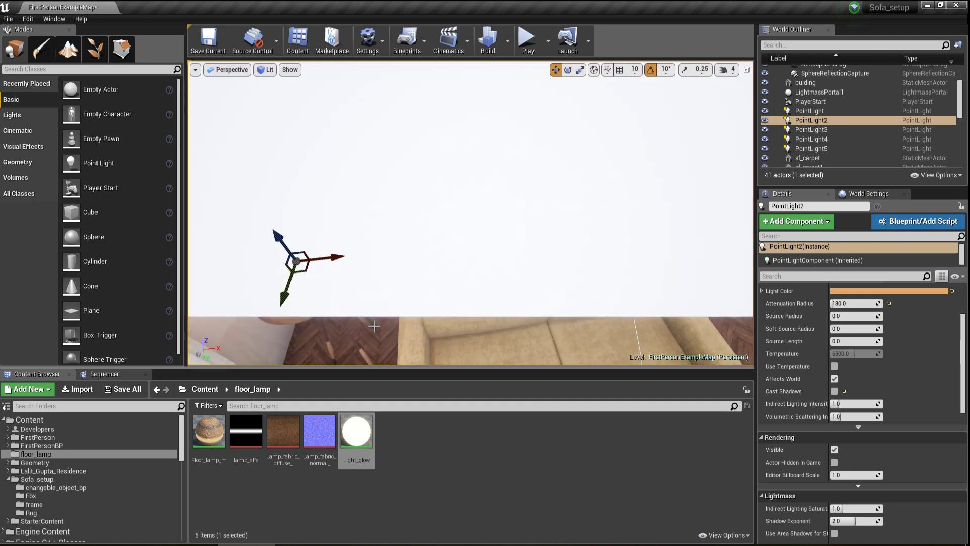
pyautogui.hotkey('ctrl', 'z')
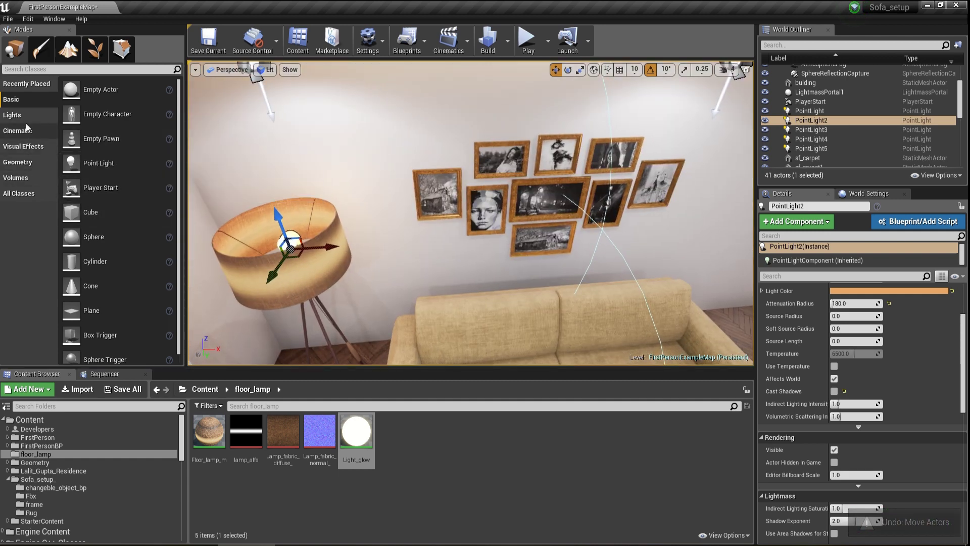
# Step: Place a new point light at the bulb inside the floor lamp's shade
pyautogui.click(20, 115)
pyautogui.moveTo(95, 115); pyautogui.dragTo(299, 241)
pyautogui.moveTo(267, 274); pyautogui.dragTo(301, 240)
# Step: Give the new point light a warm orange colour of RGB 234, 177, 123 and an intensity of 1500
pyautogui.scroll(4, 878, 320)
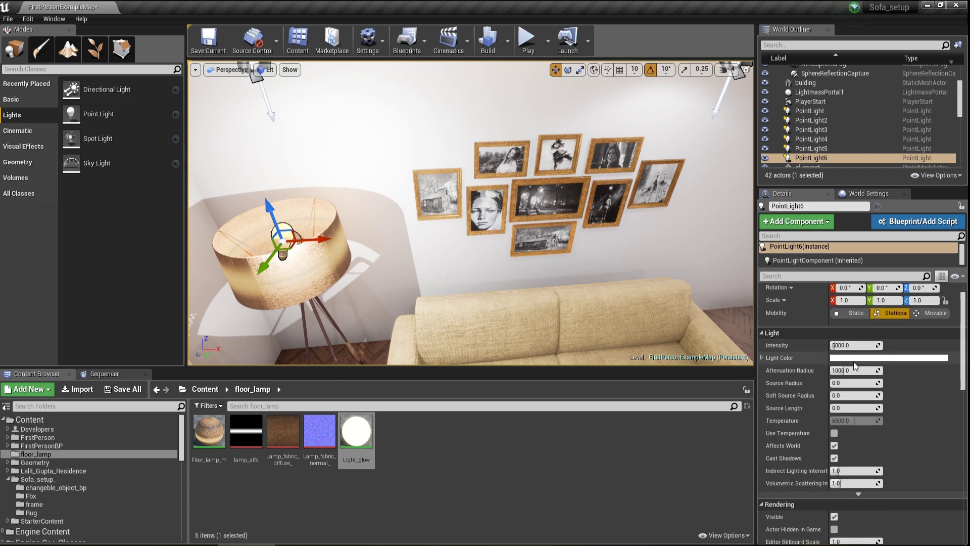
pyautogui.click(889, 357)
pyautogui.click(728, 369)
pyautogui.moveTo(728, 369); pyautogui.dragTo(725, 367)
pyautogui.moveTo(777, 302); pyautogui.dragTo(777, 321)
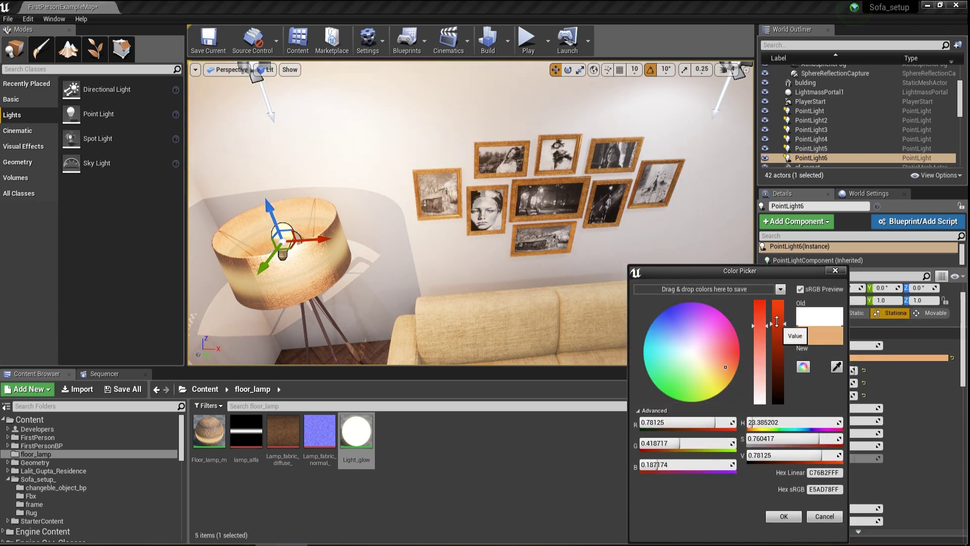
pyautogui.click(783, 516)
pyautogui.click(853, 345)
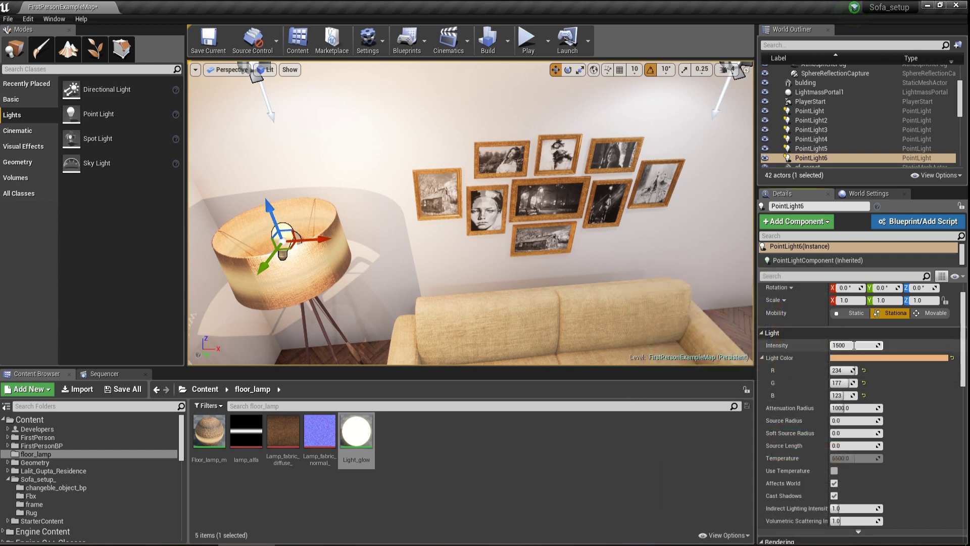
pyautogui.press('Return')
# Step: Try several positions for the new point light around the bulb inside the lampshade, and delete the light
pyautogui.keyDown('alt'); pyautogui.moveTo(388, 274); pyautogui.dragTo(362, 255); pyautogui.keyUp('alt')
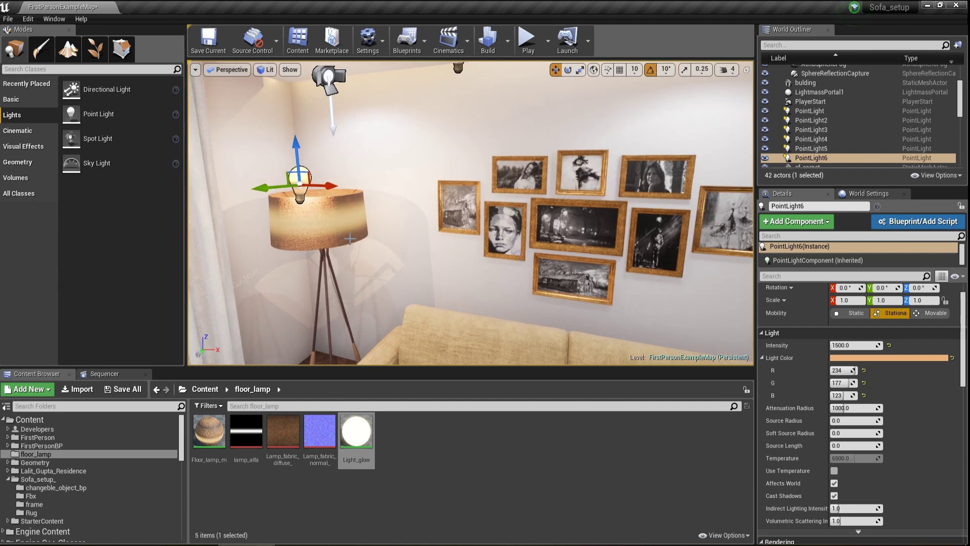
pyautogui.moveTo(299, 162); pyautogui.dragTo(364, 263)
pyautogui.moveTo(304, 227); pyautogui.dragTo(251, 198, button='right')
pyautogui.moveTo(283, 204); pyautogui.dragTo(289, 202)
pyautogui.moveTo(327, 173); pyautogui.dragTo(328, 193)
pyautogui.moveTo(348, 225); pyautogui.dragTo(332, 181)
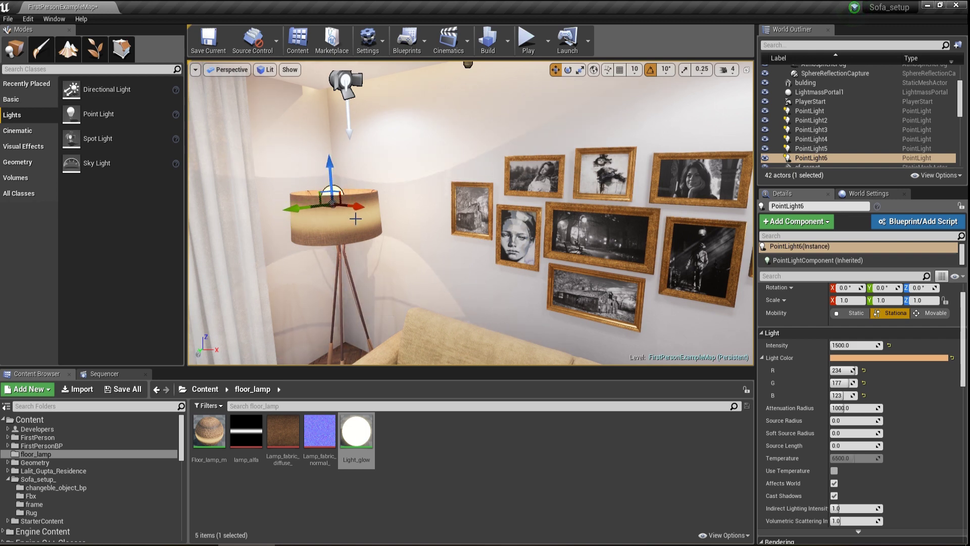
pyautogui.press('Delete')
# Step: Select the existing point light inside the lampshade, focus the view on it and examine its light settings
pyautogui.moveTo(368, 244); pyautogui.dragTo(357, 225, button='right')
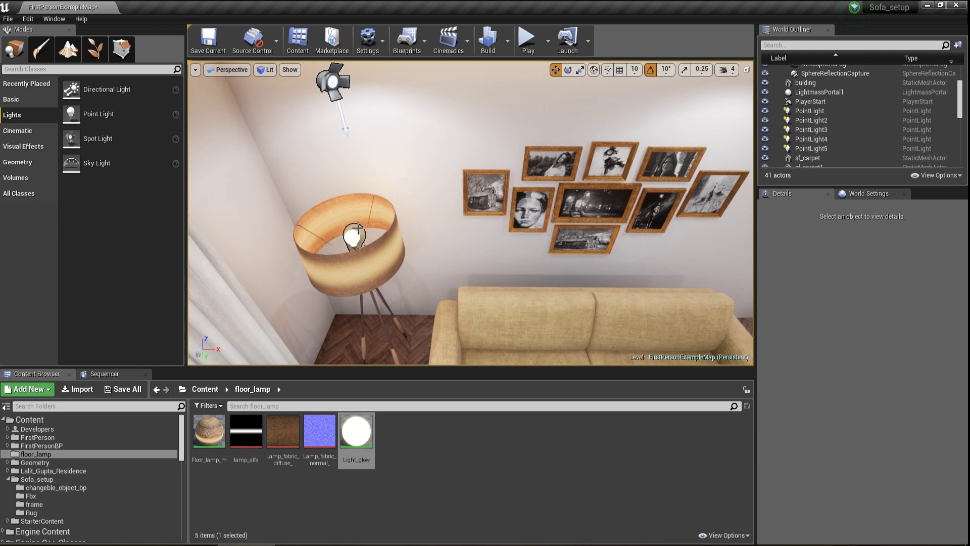
pyautogui.click(356, 227)
pyautogui.press('f')
pyautogui.scroll(-5, 356, 224)
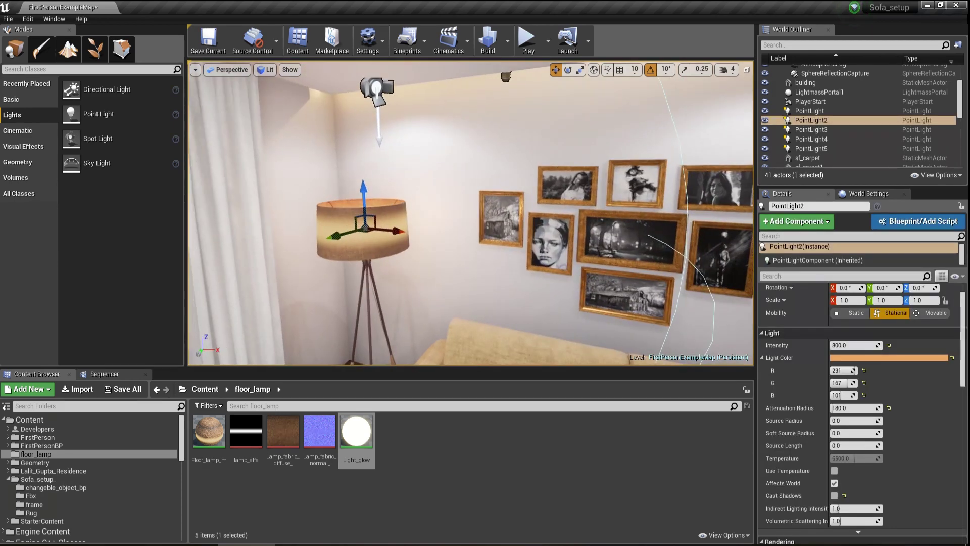